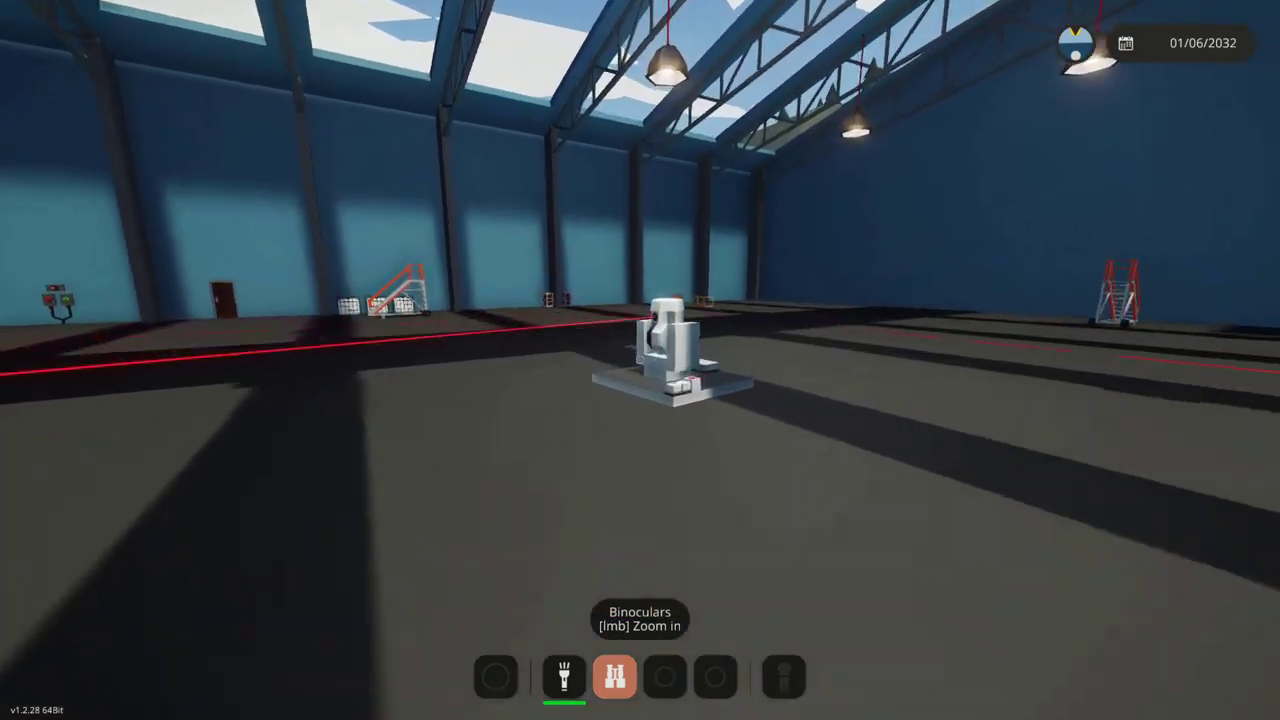
# Examine the finished radar turret in the hangar from several sides, including its velocity pivots, radar and base plate
pyautogui.press('w')
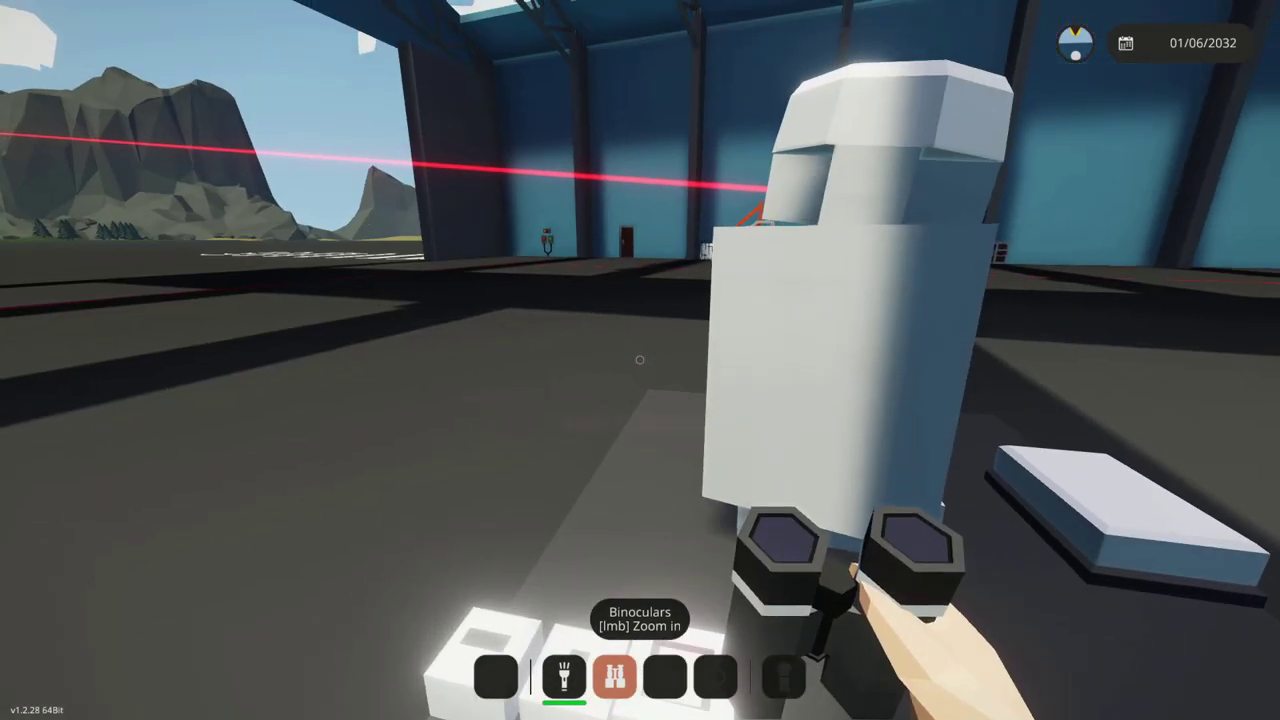
pyautogui.click(640, 360)
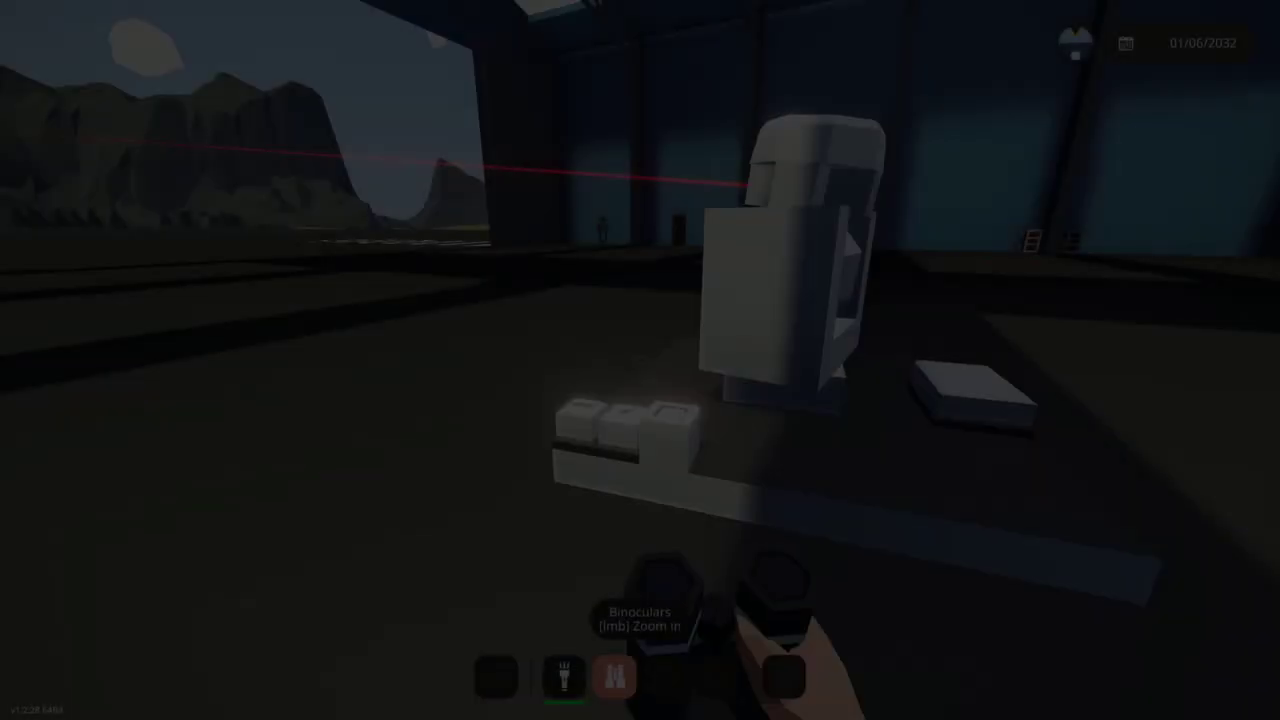
pyautogui.press('s')
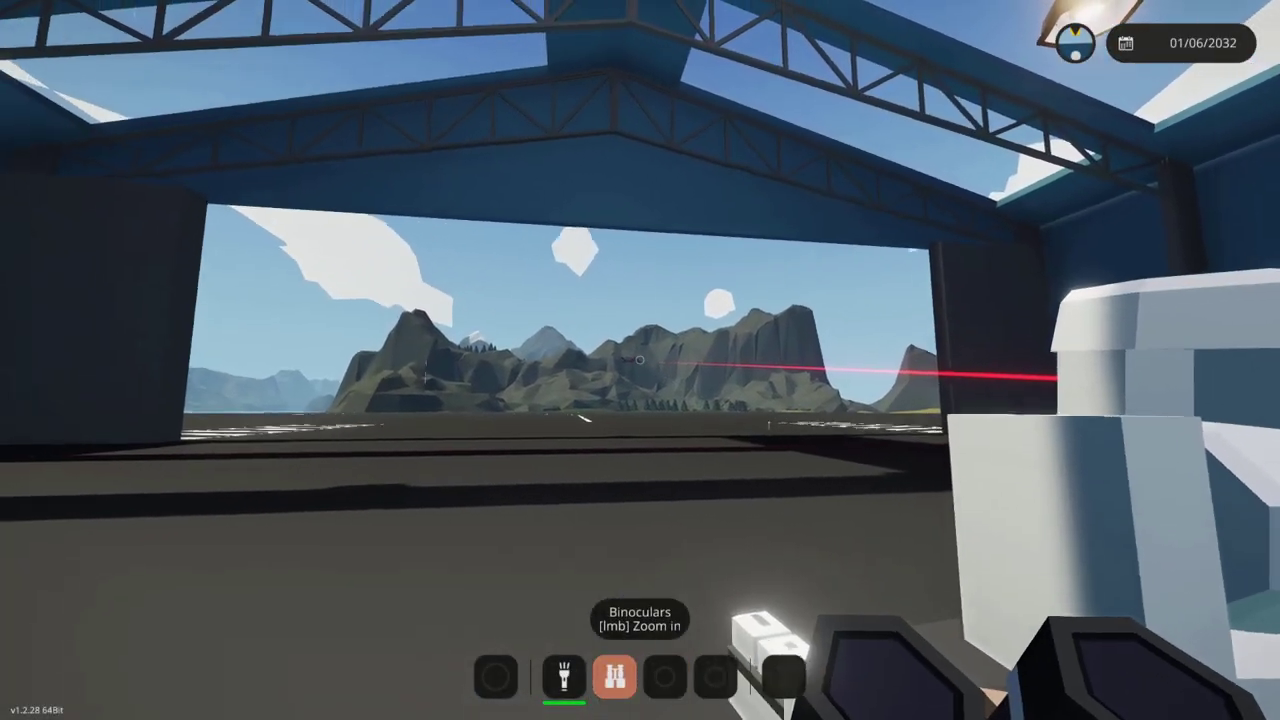
pyautogui.click(640, 360)
pyautogui.click(640, 360)
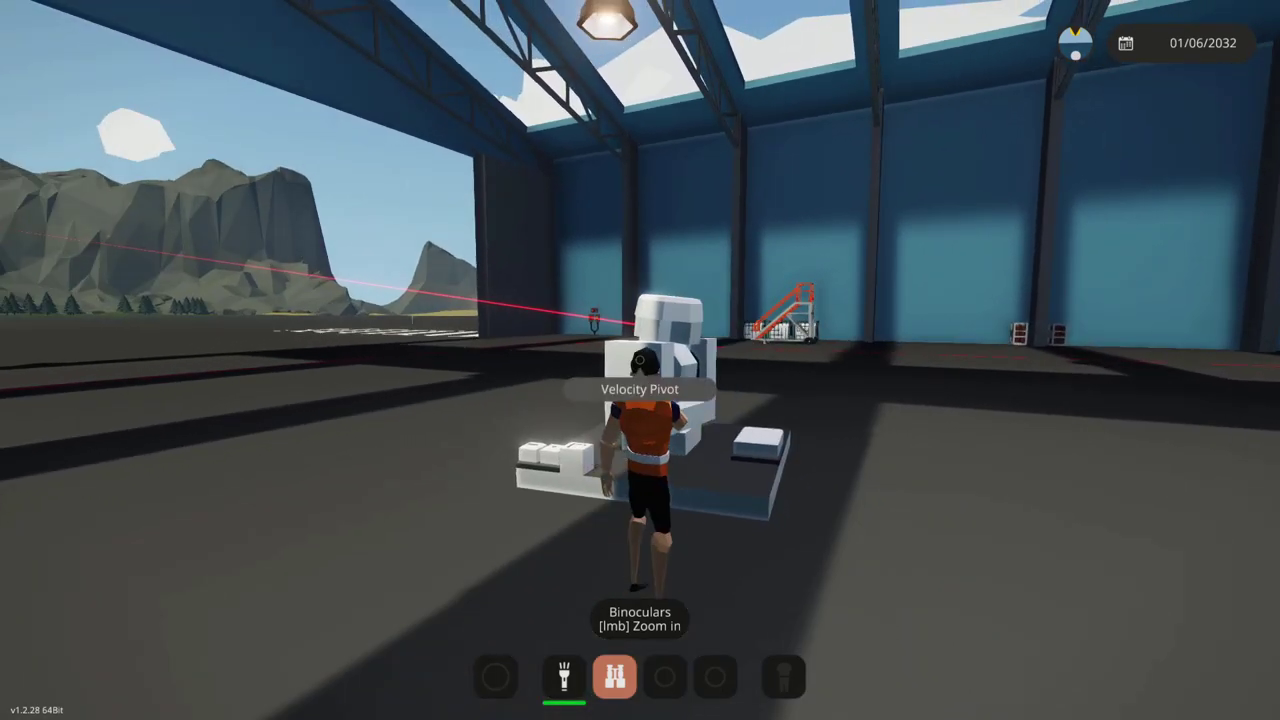
pyautogui.press('w')
pyautogui.press('Tab')
pyautogui.press('d')
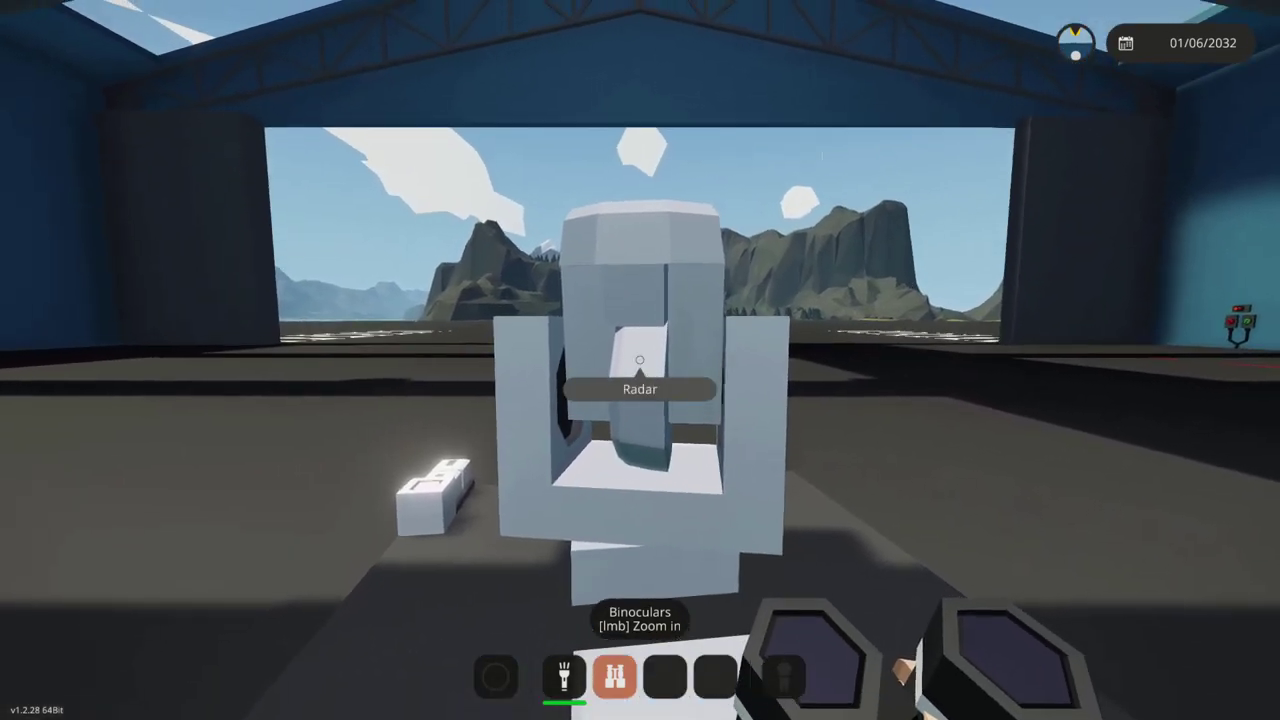
pyautogui.press('a')
pyautogui.press('s')
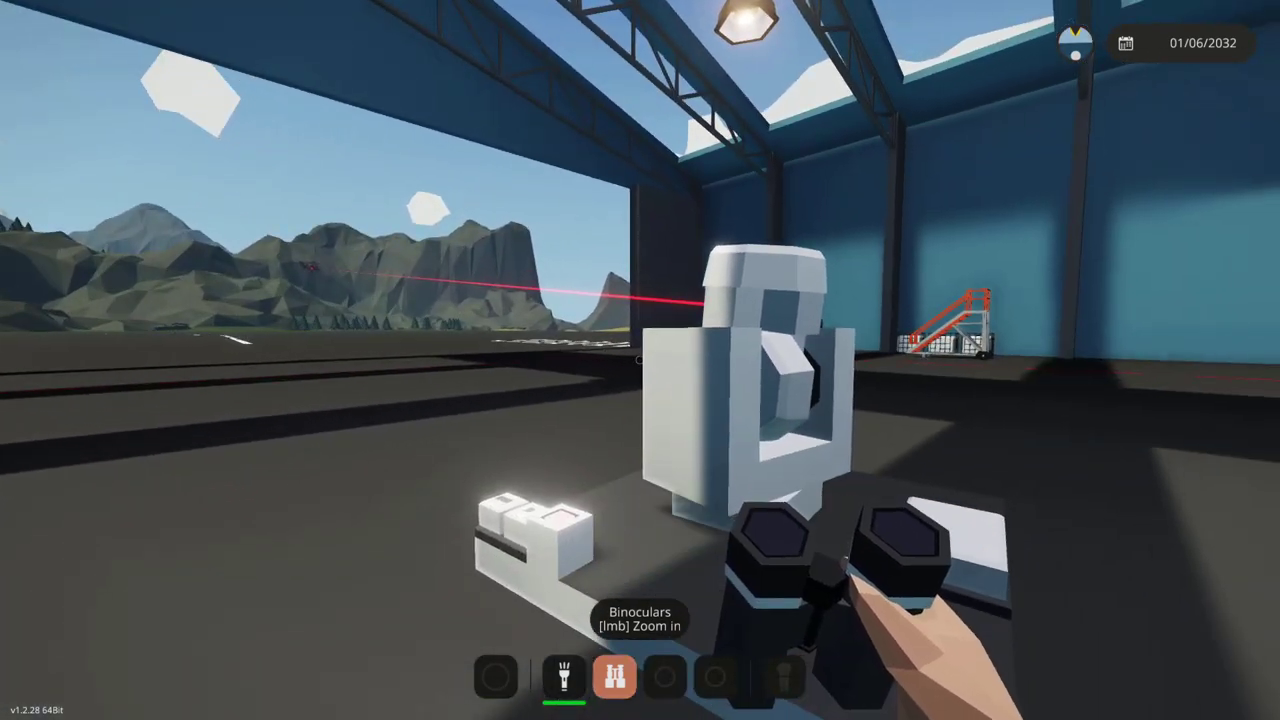
pyautogui.press('a')
pyautogui.press('d')
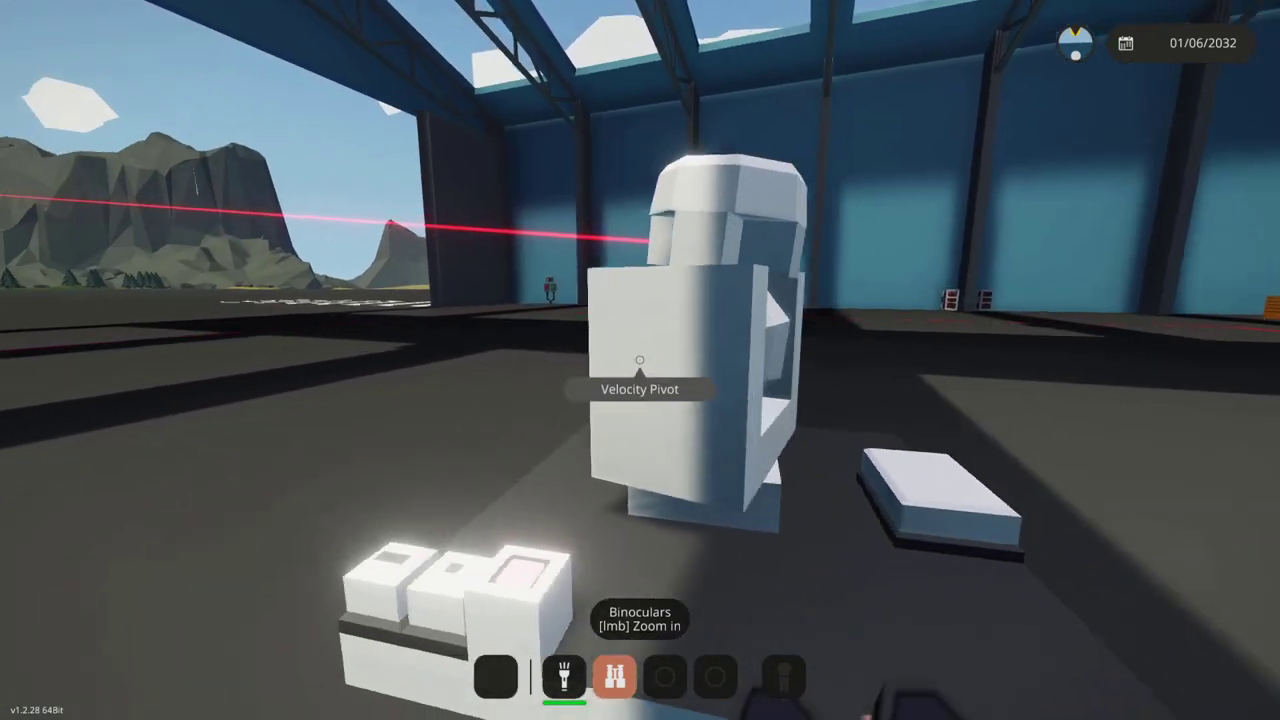
pyautogui.press('r')
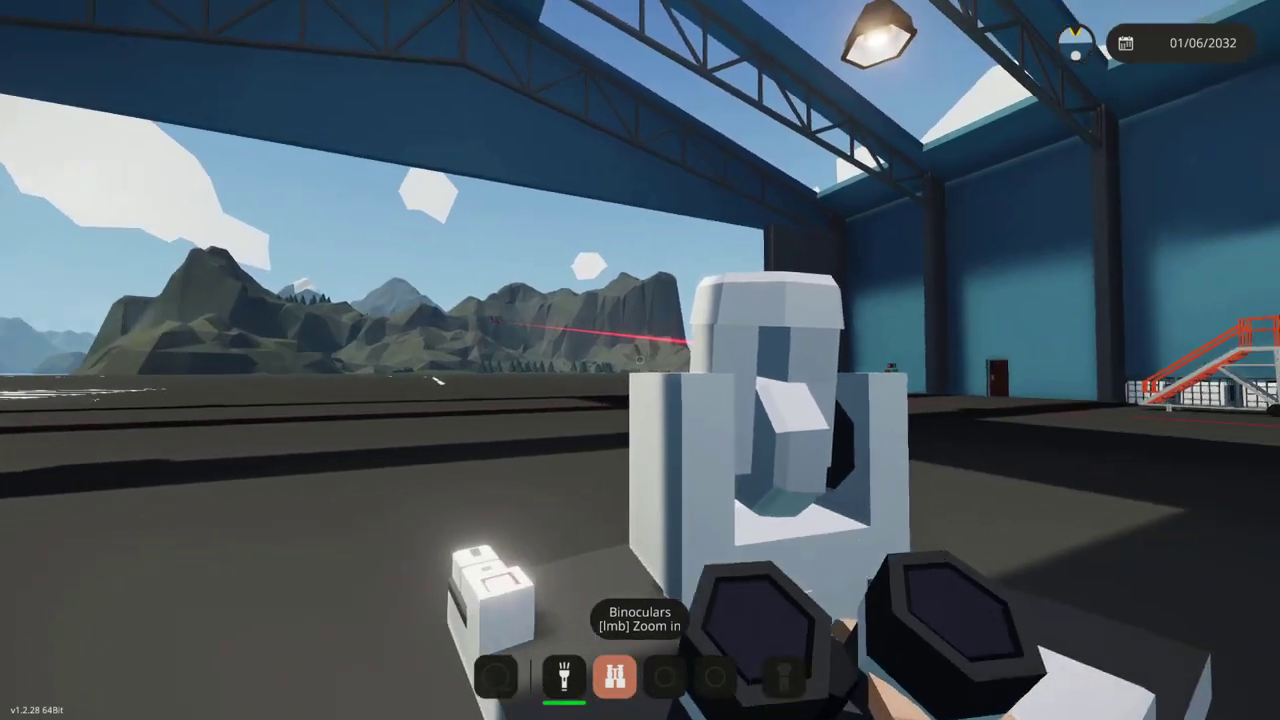
pyautogui.press('a')
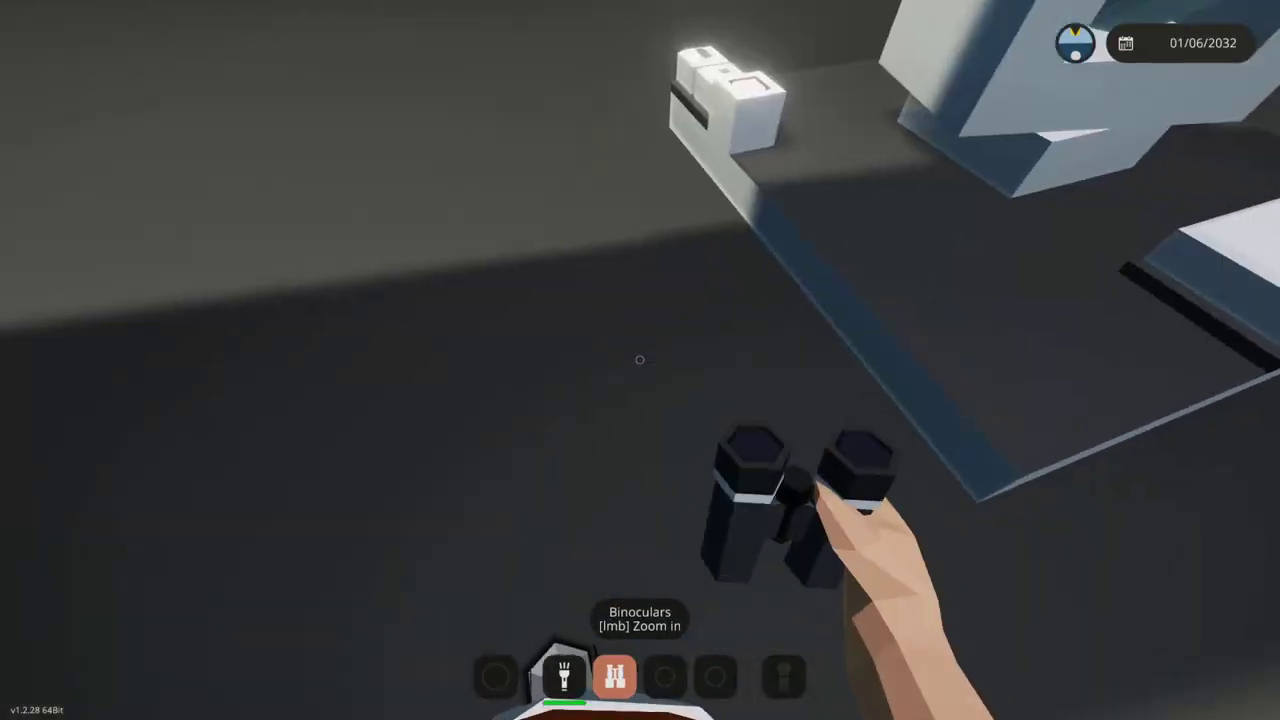
# Find the Velocity Pivot in the component inventory with the search "velo" and place it on the base plate
pyautogui.press('r')
pyautogui.press('w')
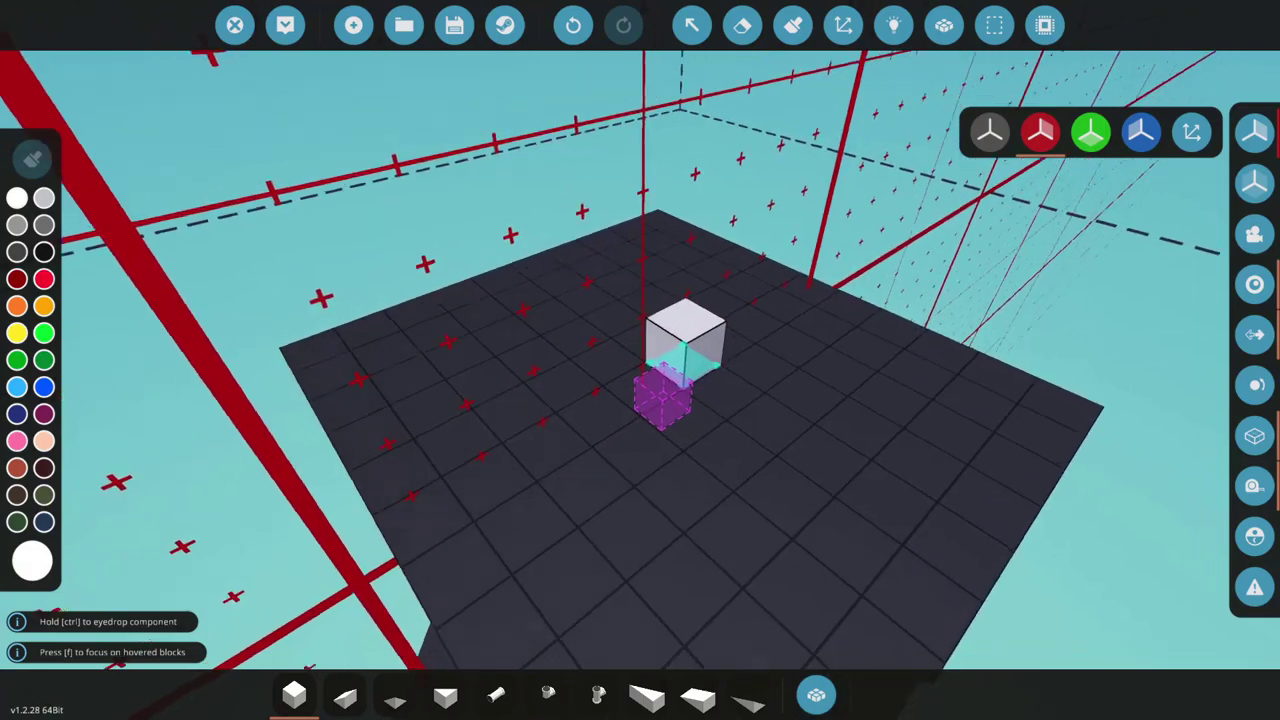
pyautogui.press('a')
pyautogui.press('s')
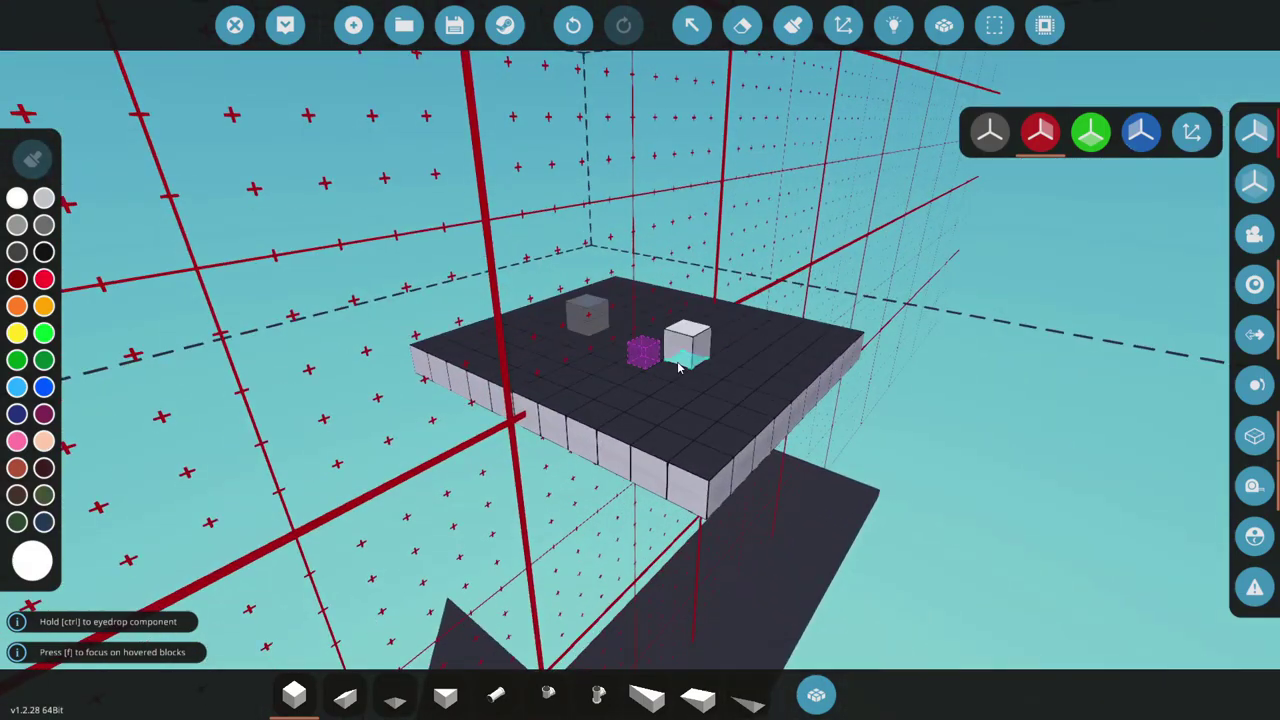
pyautogui.press('w')
pyautogui.press('Tab')
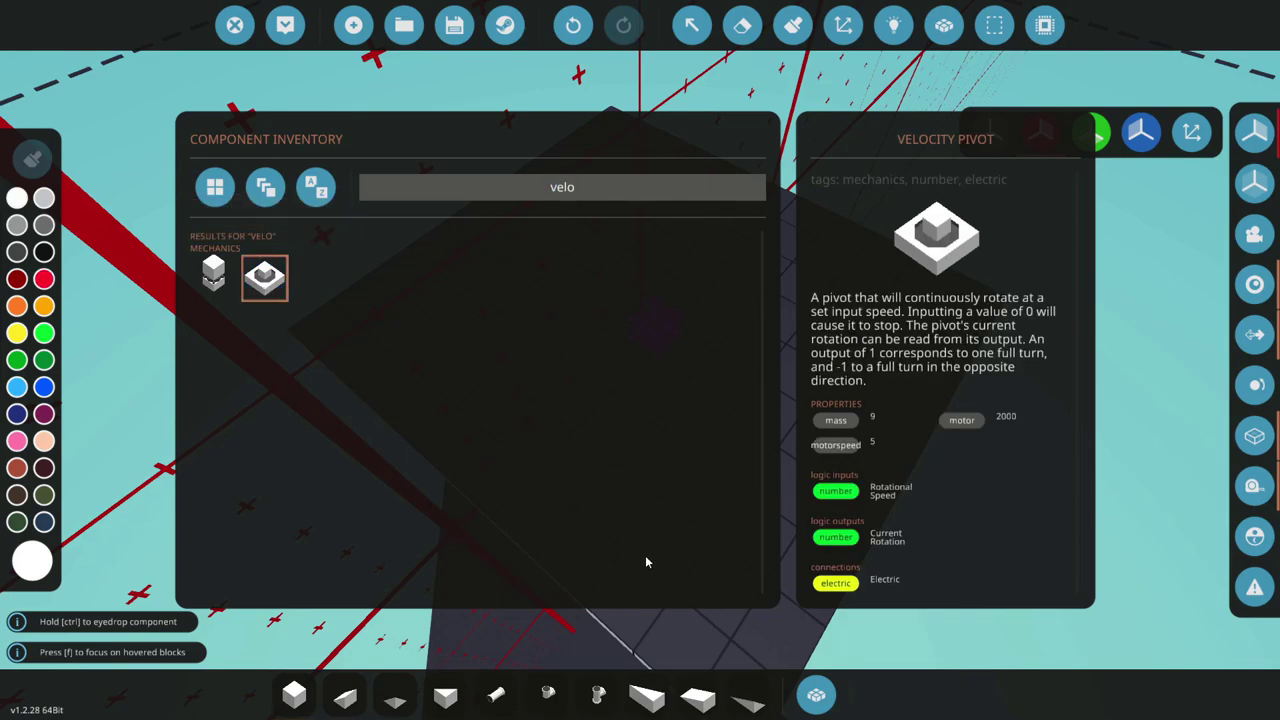
pyautogui.press('Tab')
pyautogui.scroll(1, 650, 400)
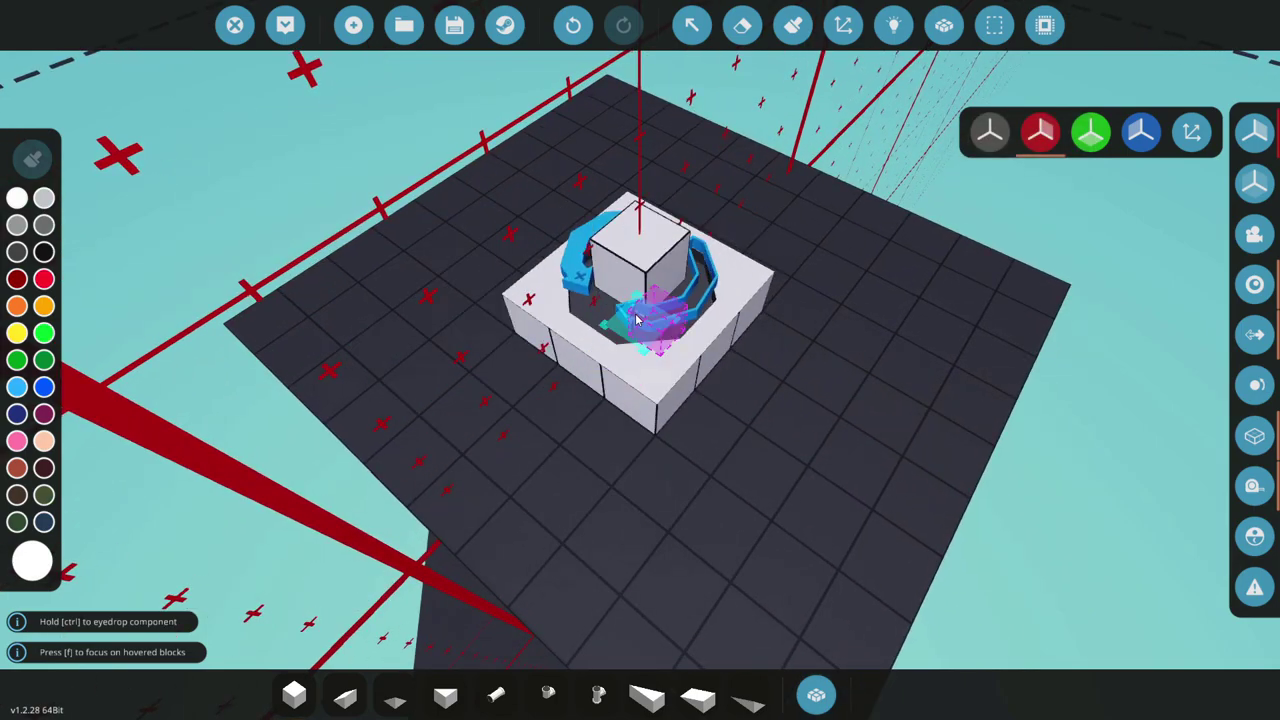
pyautogui.click(636, 320)
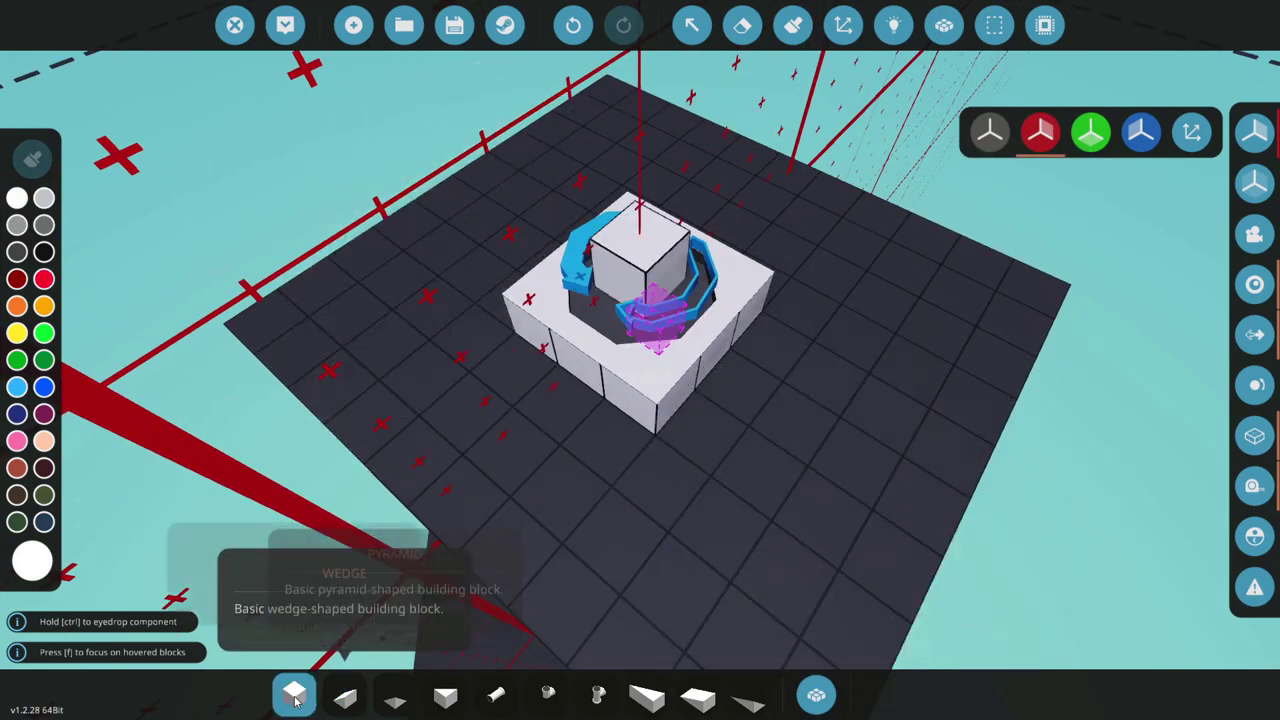
# Select the basic block for building and look up the robotic pivots with the inventory search "rob"
pyautogui.click(294, 694)
pyautogui.moveTo(692, 541); pyautogui.dragTo(664, 480)
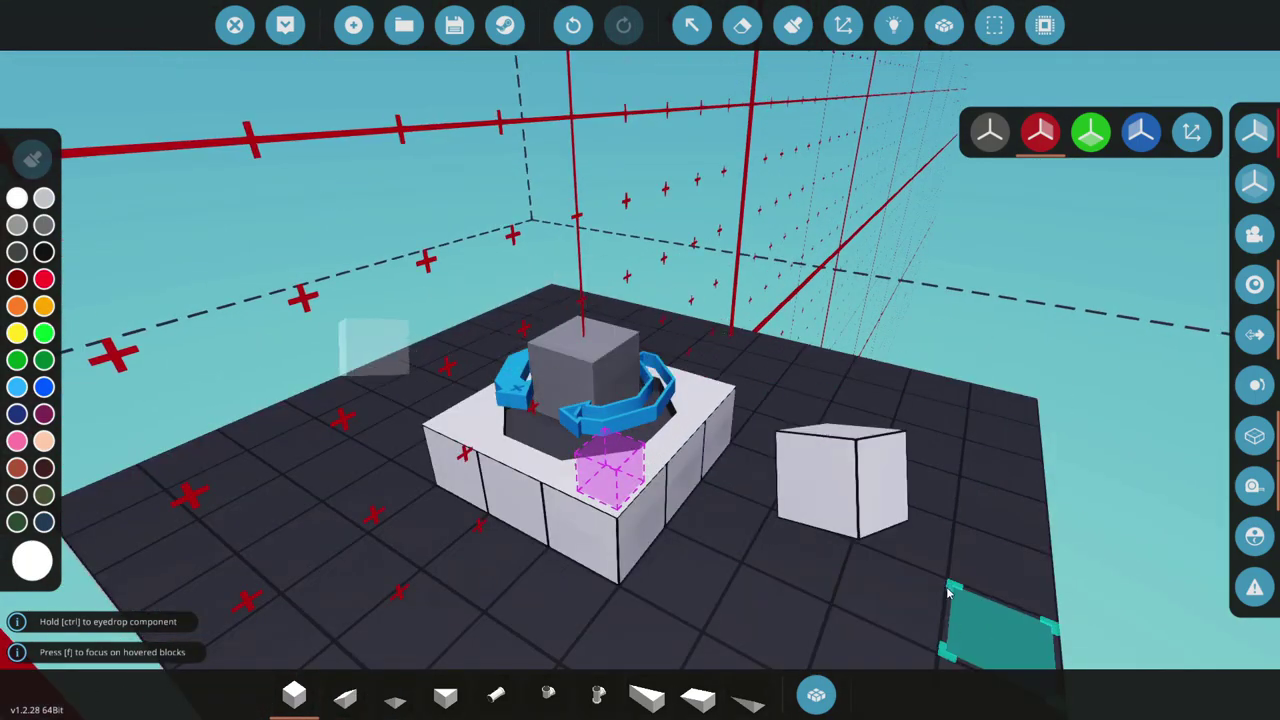
pyautogui.moveTo(990, 625); pyautogui.dragTo(652, 412)
pyautogui.moveTo(577, 292); pyautogui.dragTo(686, 274)
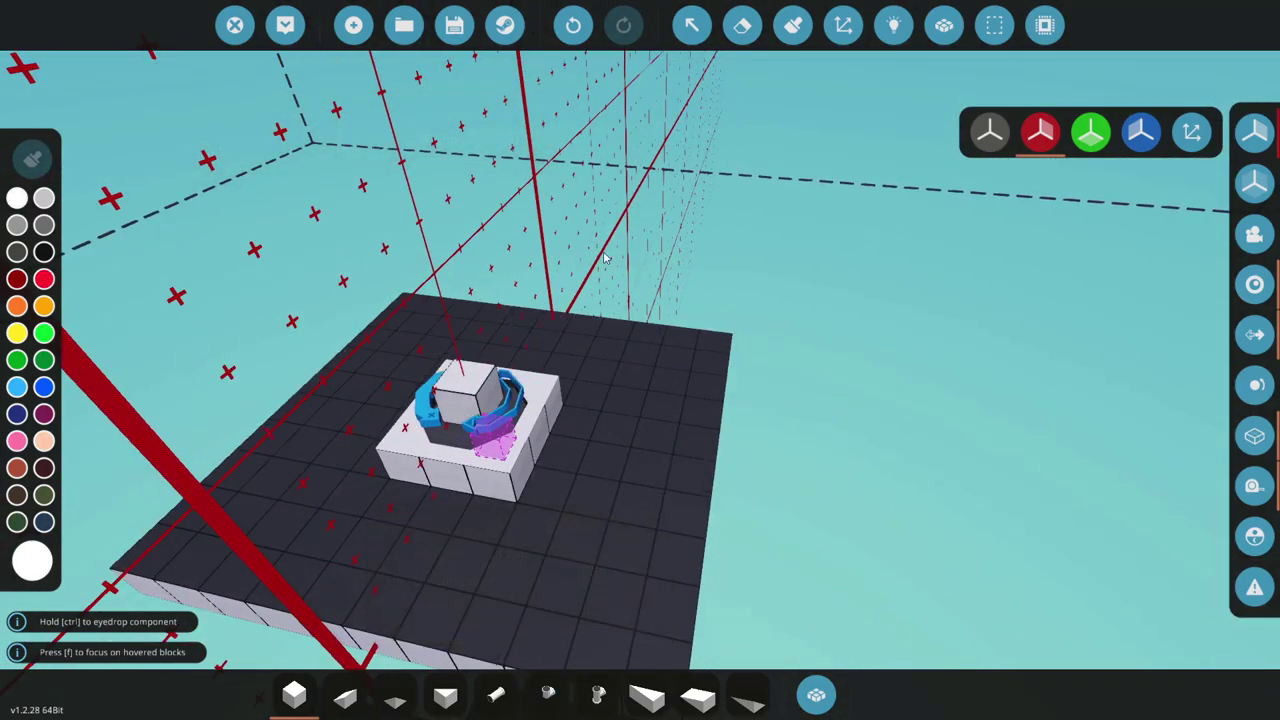
pyautogui.click(893, 27)
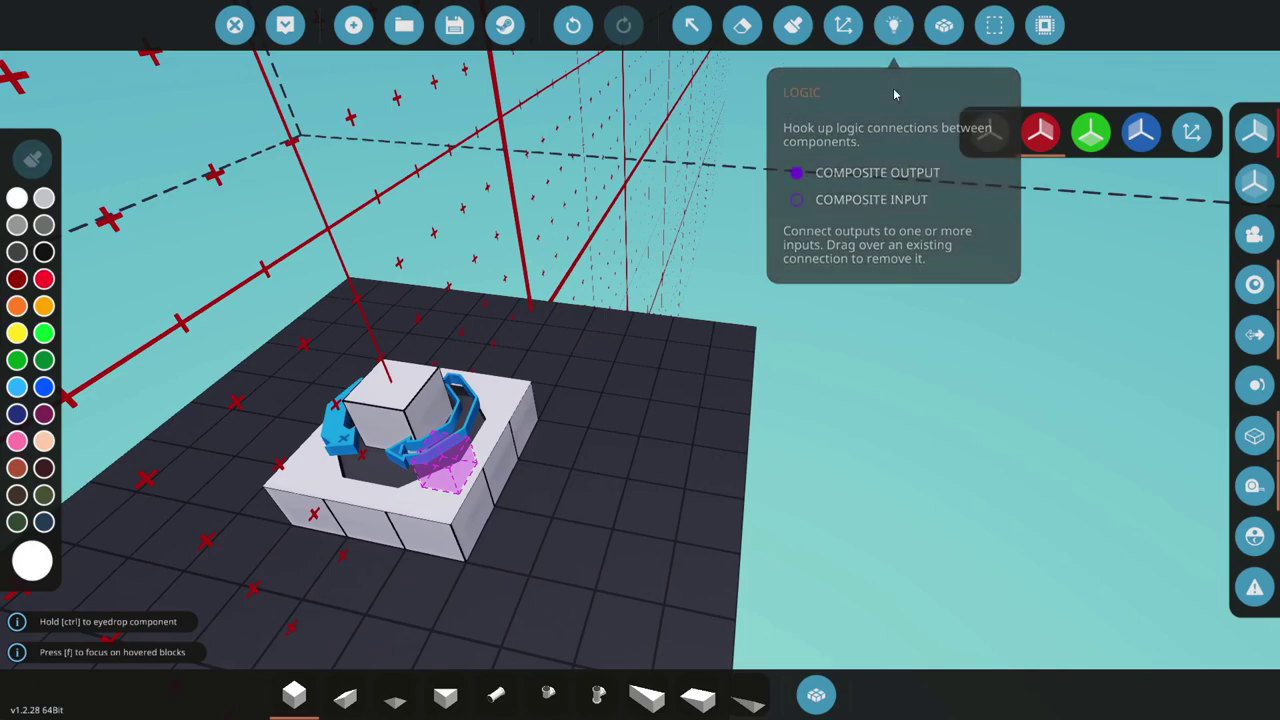
pyautogui.moveTo(893, 94); pyautogui.dragTo(636, 172)
pyautogui.press('Tab')
pyautogui.press('BackSpace')
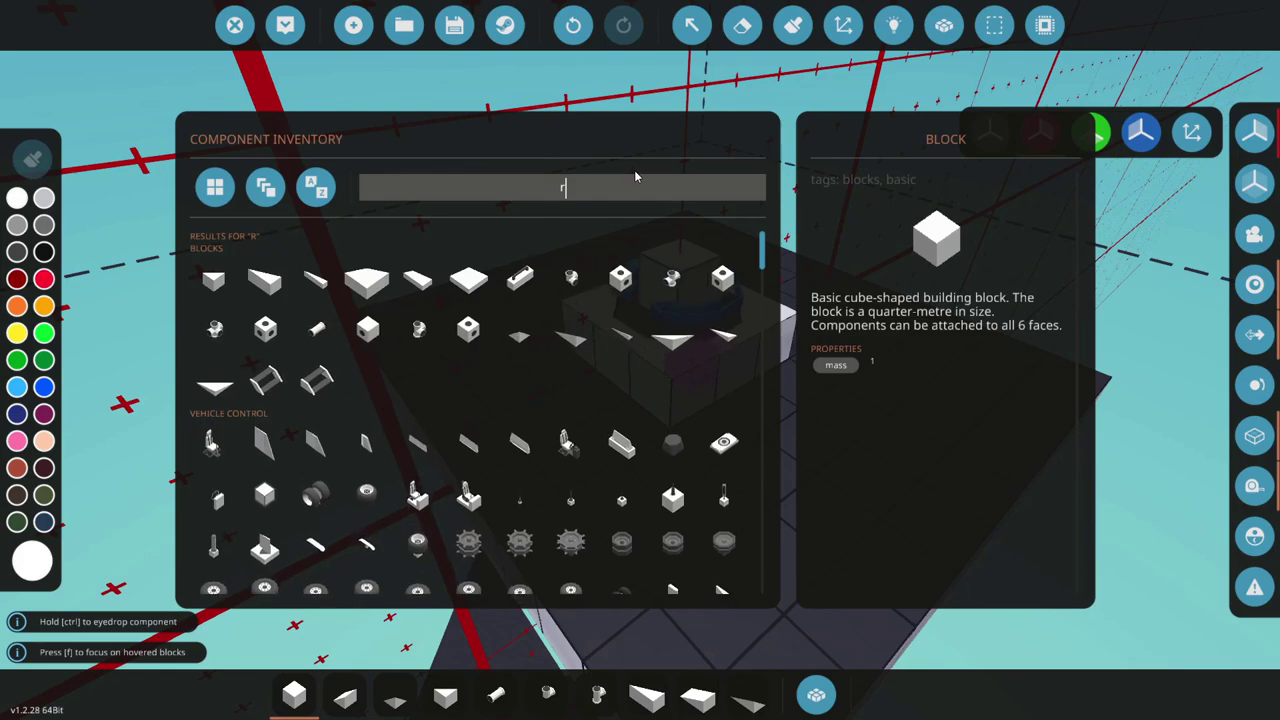
pyautogui.write('rob')
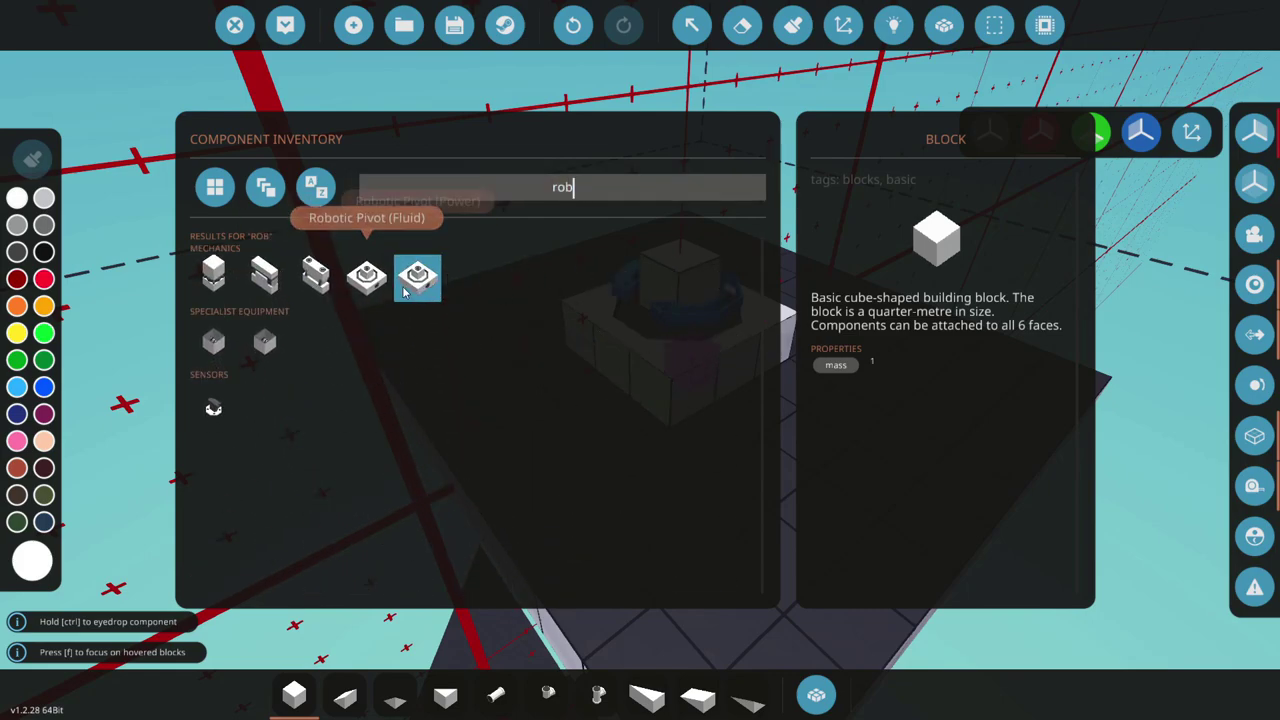
pyautogui.click(417, 278)
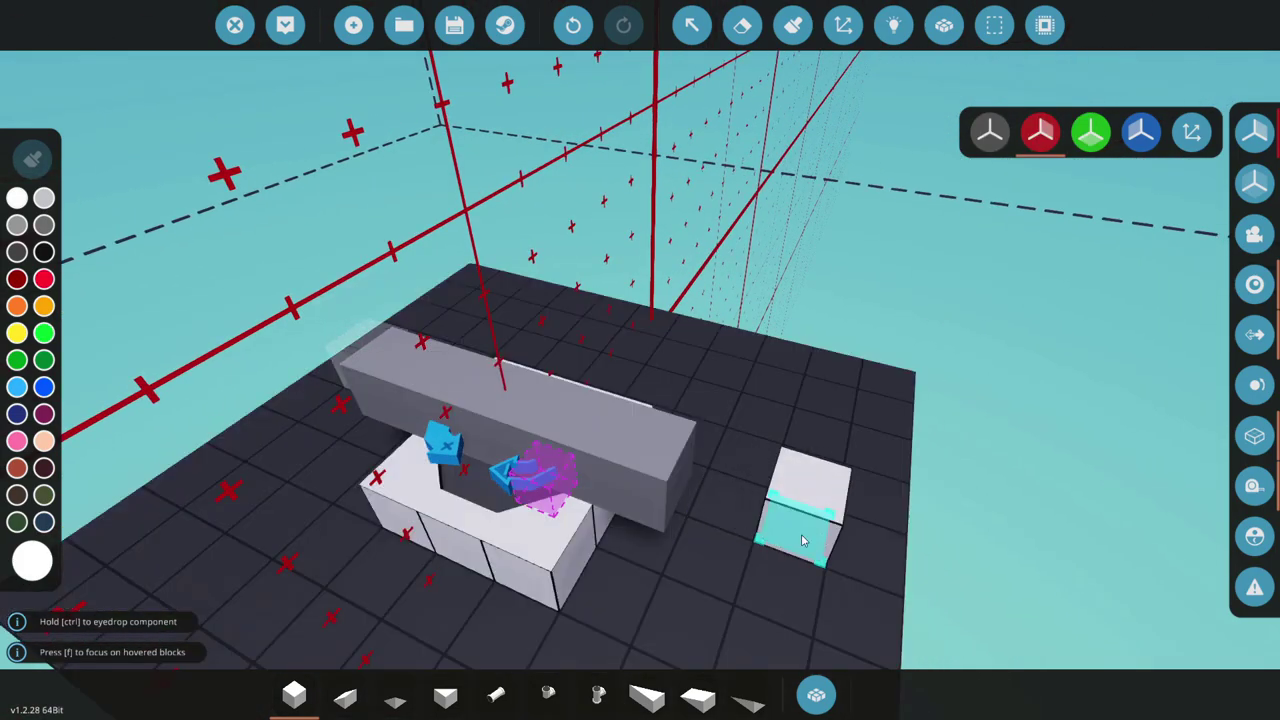
# Build a base of blocks five wide across the top of the velocity pivot
pyautogui.moveTo(802, 540); pyautogui.dragTo(643, 534)
pyautogui.moveTo(425, 463); pyautogui.dragTo(503, 491)
pyautogui.moveTo(627, 428); pyautogui.dragTo(788, 292)
# Rotate the pivot component onto its side and mount one at each end of the block base, facing each other
pyautogui.press('k')
pyautogui.press('k')
pyautogui.press('k')
pyautogui.press('l')
pyautogui.click(693, 342)
pyautogui.press('s')
pyautogui.click(296, 697)
pyautogui.press('w')
pyautogui.press('s')
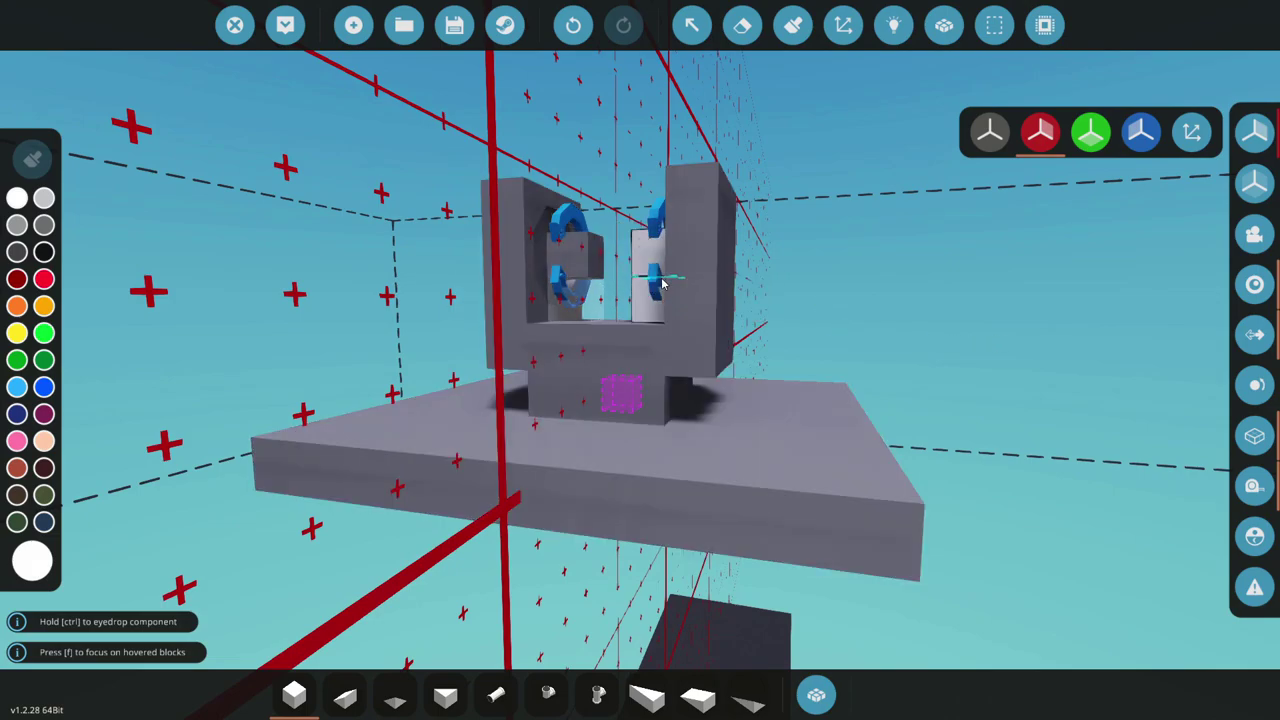
# Search the component inventory for "rad" and compare the Radar, Radar (Large) and disc-shaped radar
pyautogui.write('qrad')
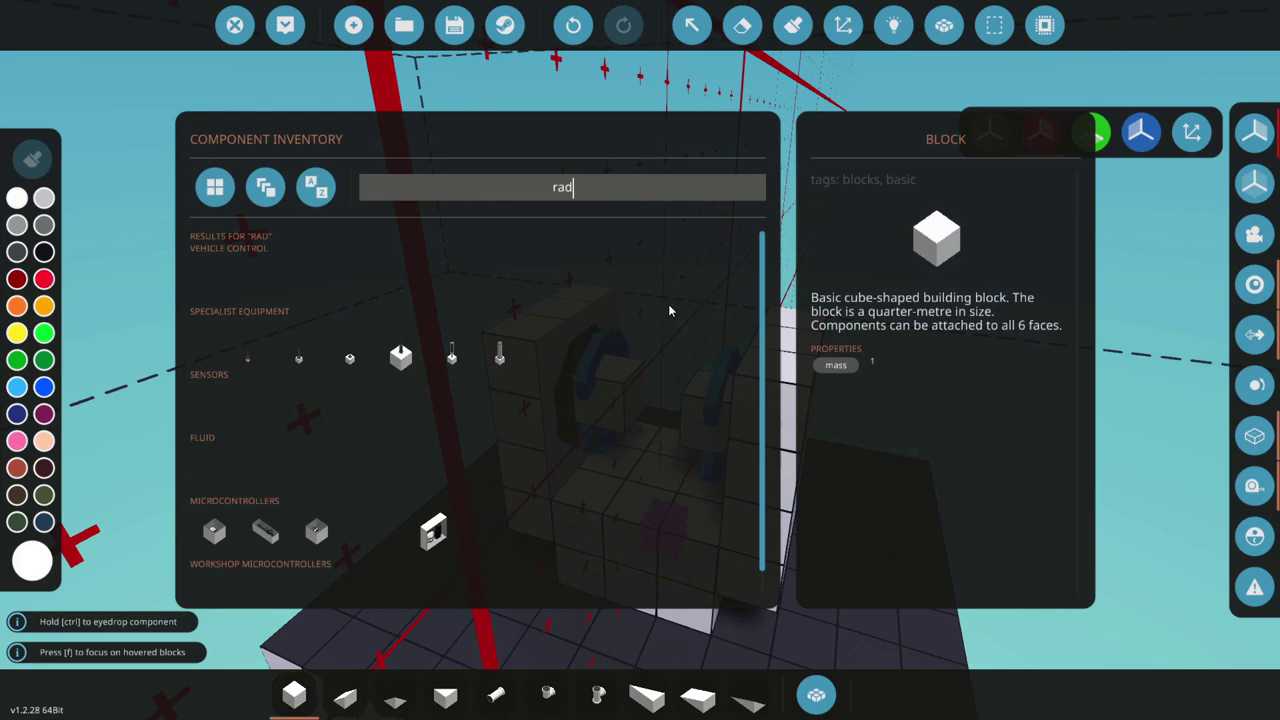
pyautogui.click(212, 418)
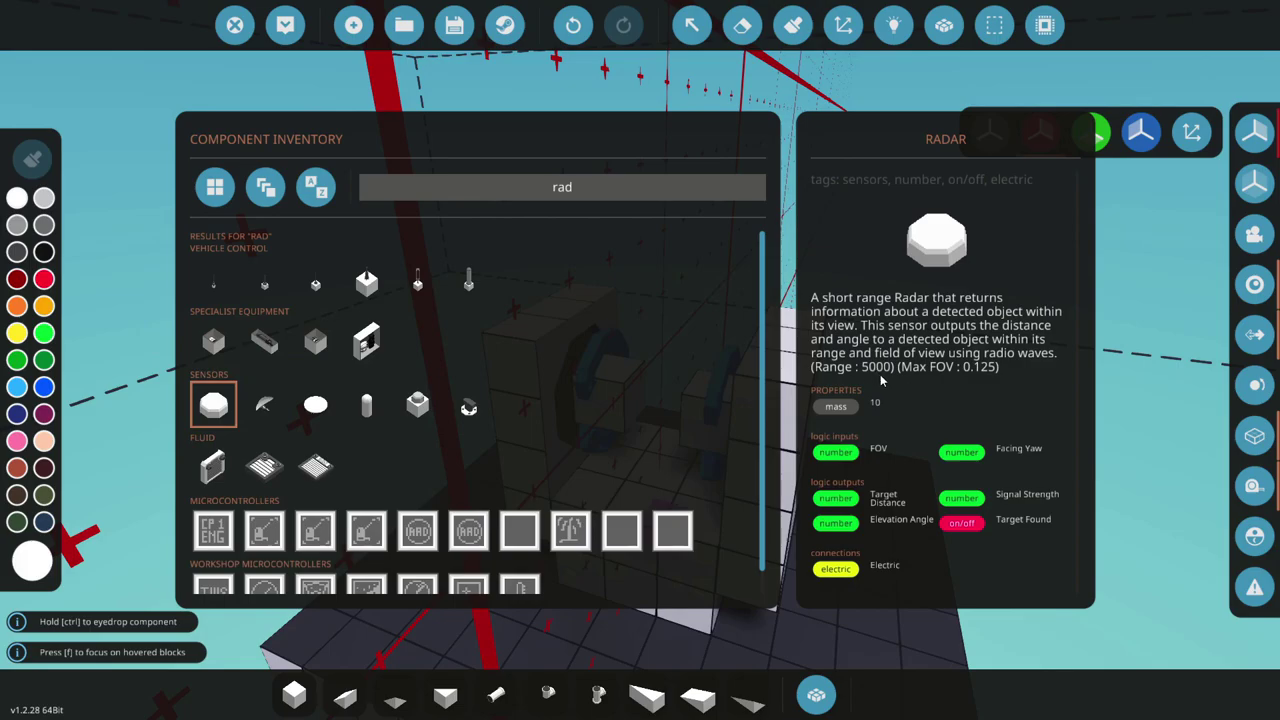
pyautogui.click(362, 410)
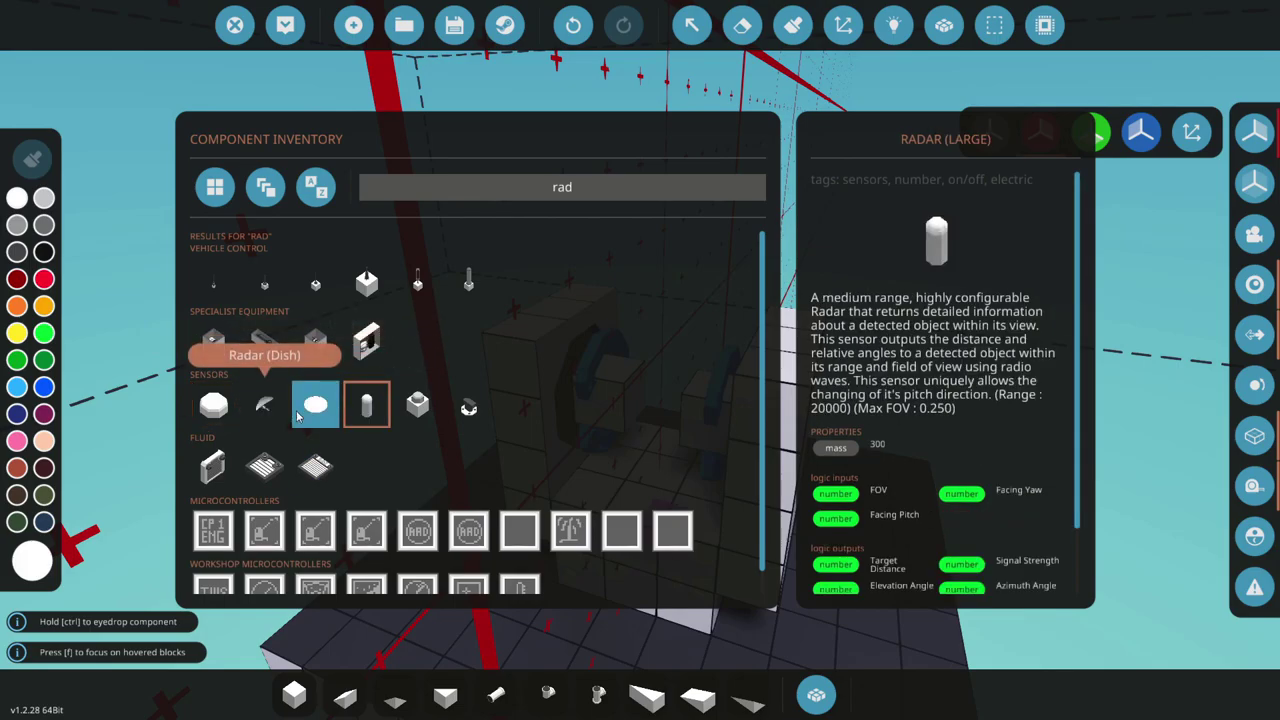
pyautogui.click(314, 411)
# Mount the small Radar between the two side pivots after trying the large disc-shaped radar there
pyautogui.scroll(-2, 690, 380)
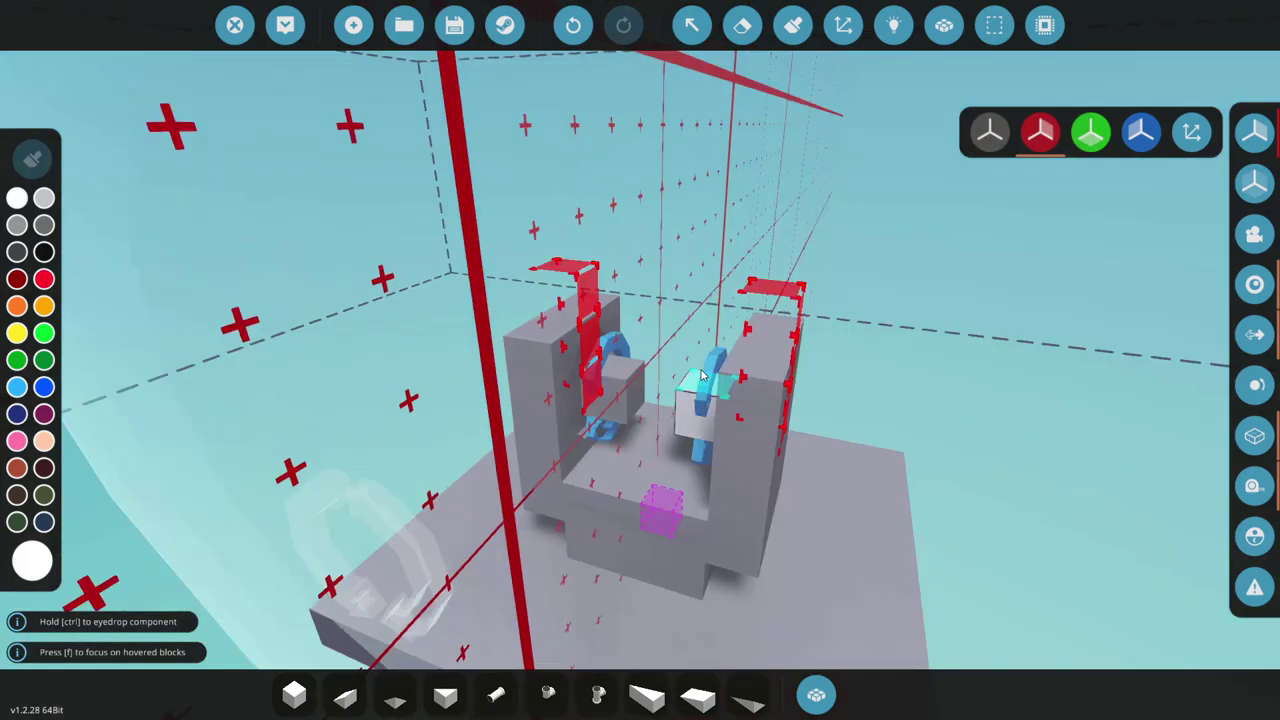
pyautogui.scroll(-5, 702, 376)
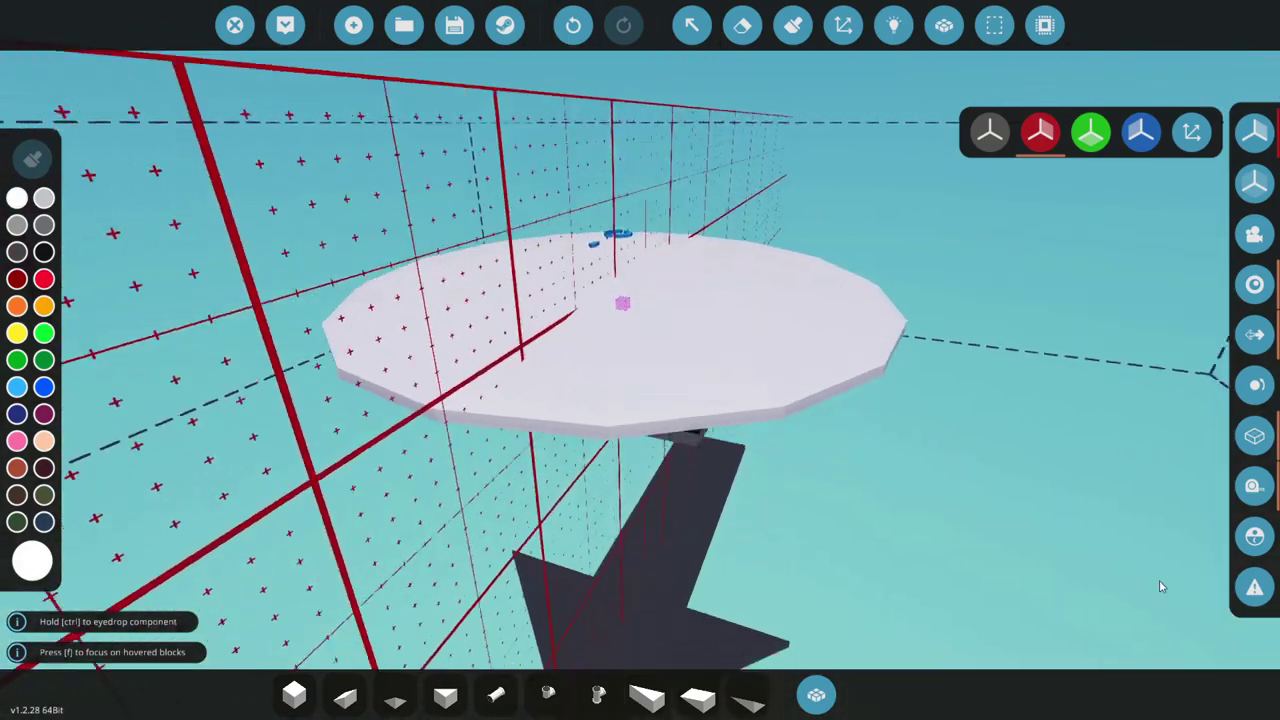
pyautogui.moveTo(1160, 586); pyautogui.dragTo(1160, 540)
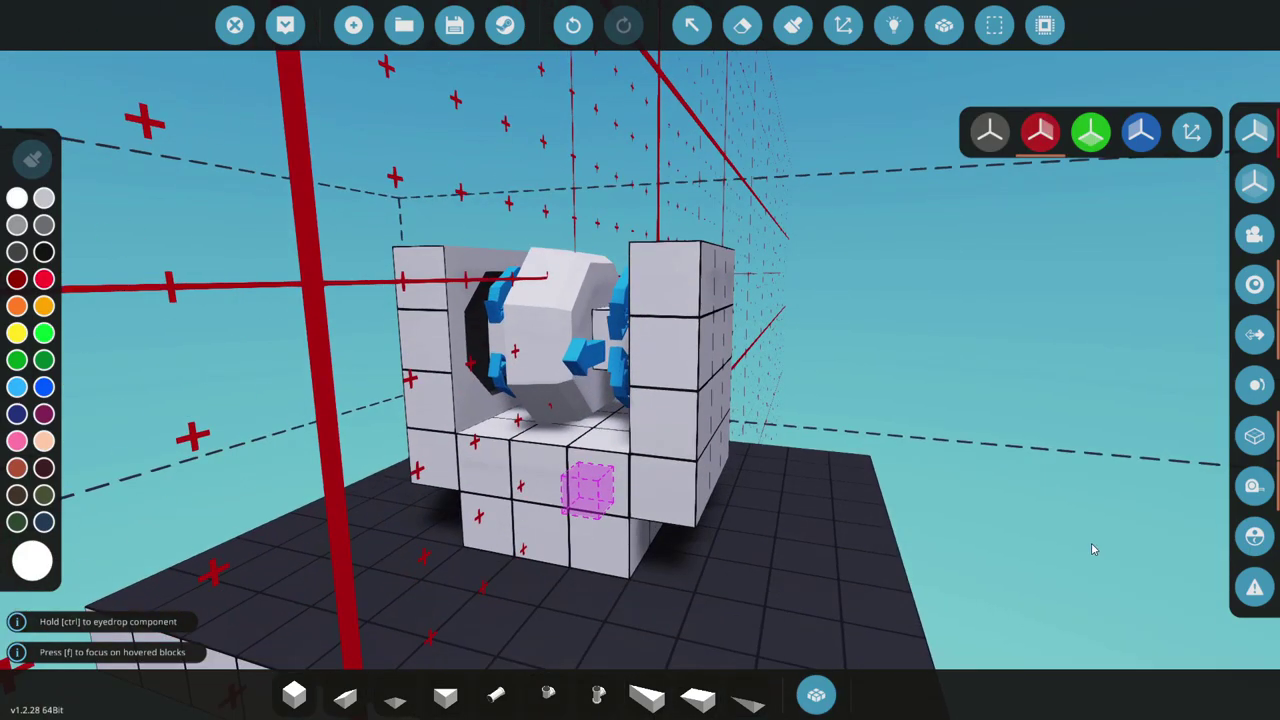
# Build a three-wide frame of basic blocks behind and above the radar, joining the two side pivots
pyautogui.scroll(2, 1092, 549)
pyautogui.moveTo(1092, 549)
pyautogui.mouseDown()
pyautogui.moveTo(1200, 549)
pyautogui.moveTo(1095, 545)
pyautogui.mouseUp()
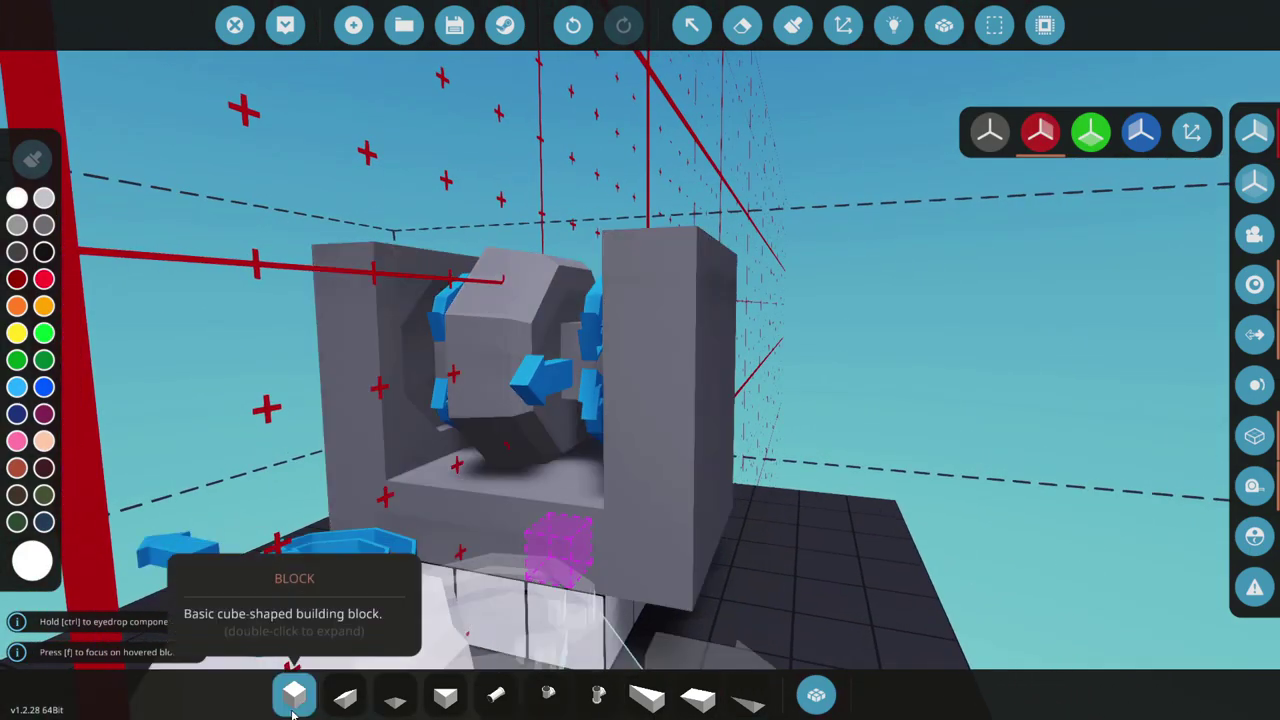
pyautogui.click(294, 695)
pyautogui.moveTo(834, 504); pyautogui.dragTo(906, 469)
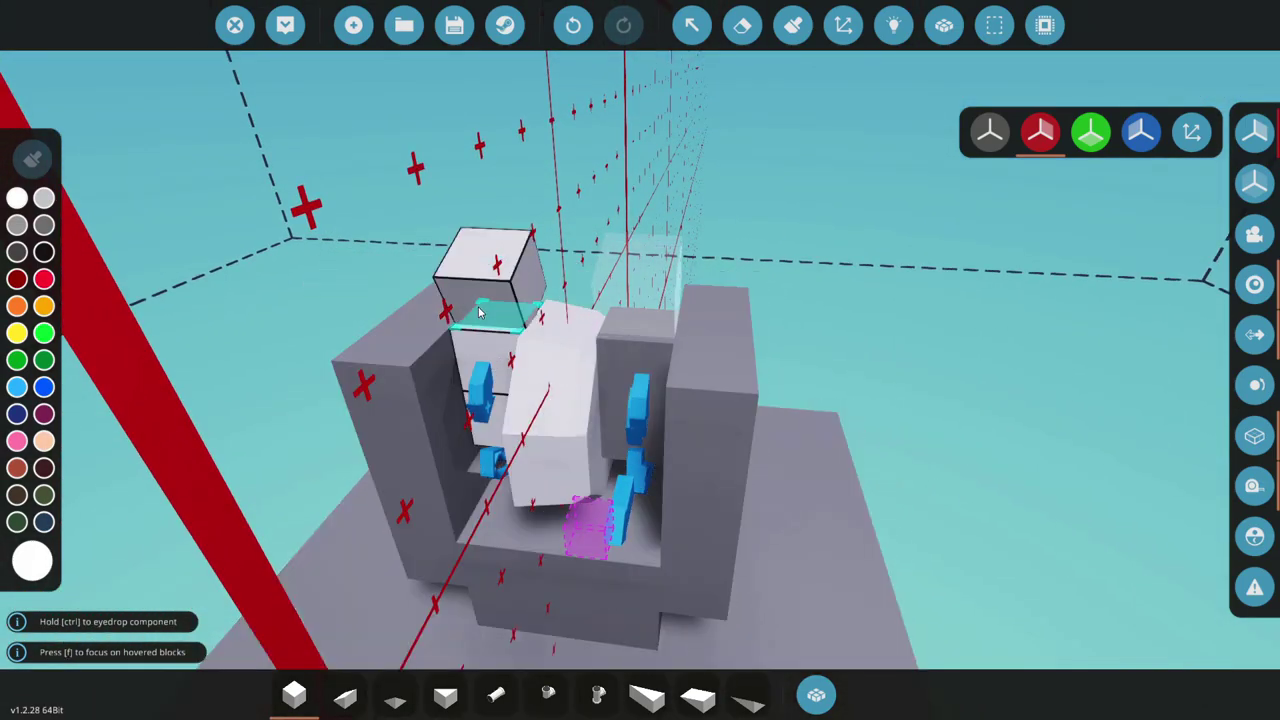
pyautogui.moveTo(597, 324); pyautogui.dragTo(607, 325)
pyautogui.moveTo(936, 345); pyautogui.dragTo(911, 272)
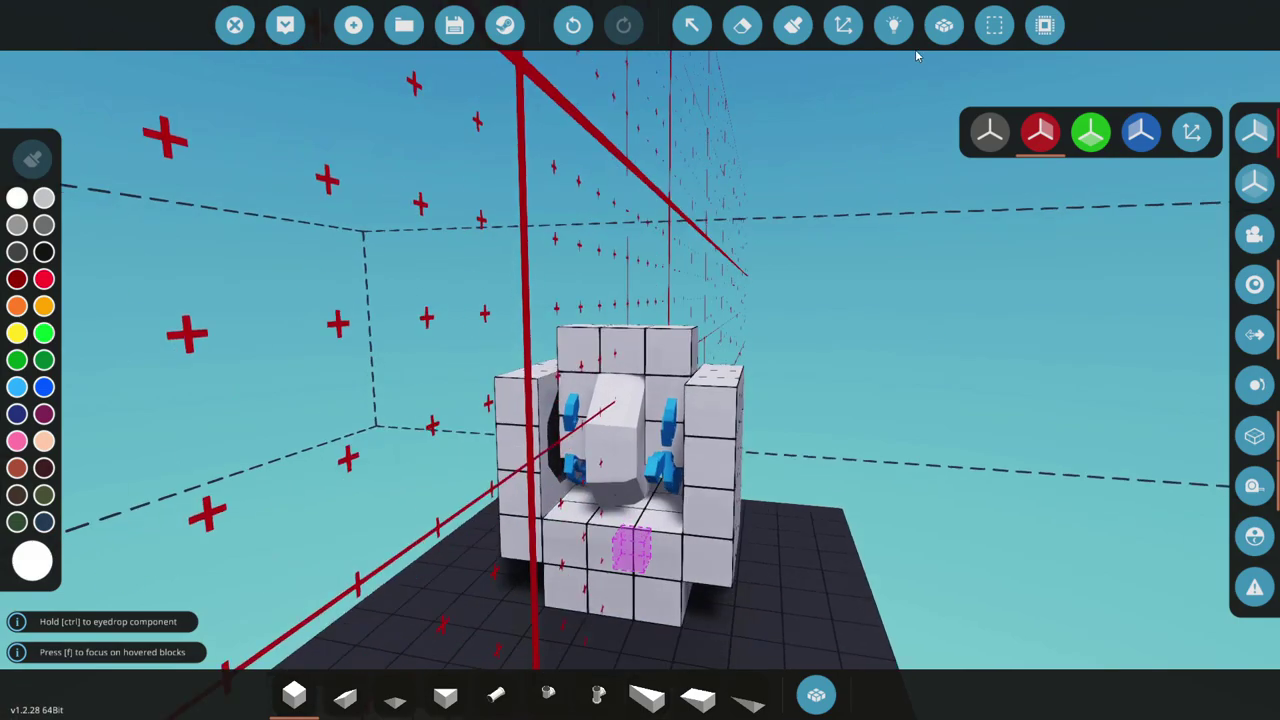
# Merge the radar's block frame with the separate body on the neighbouring side pivot
pyautogui.click(944, 25)
pyautogui.click(626, 333)
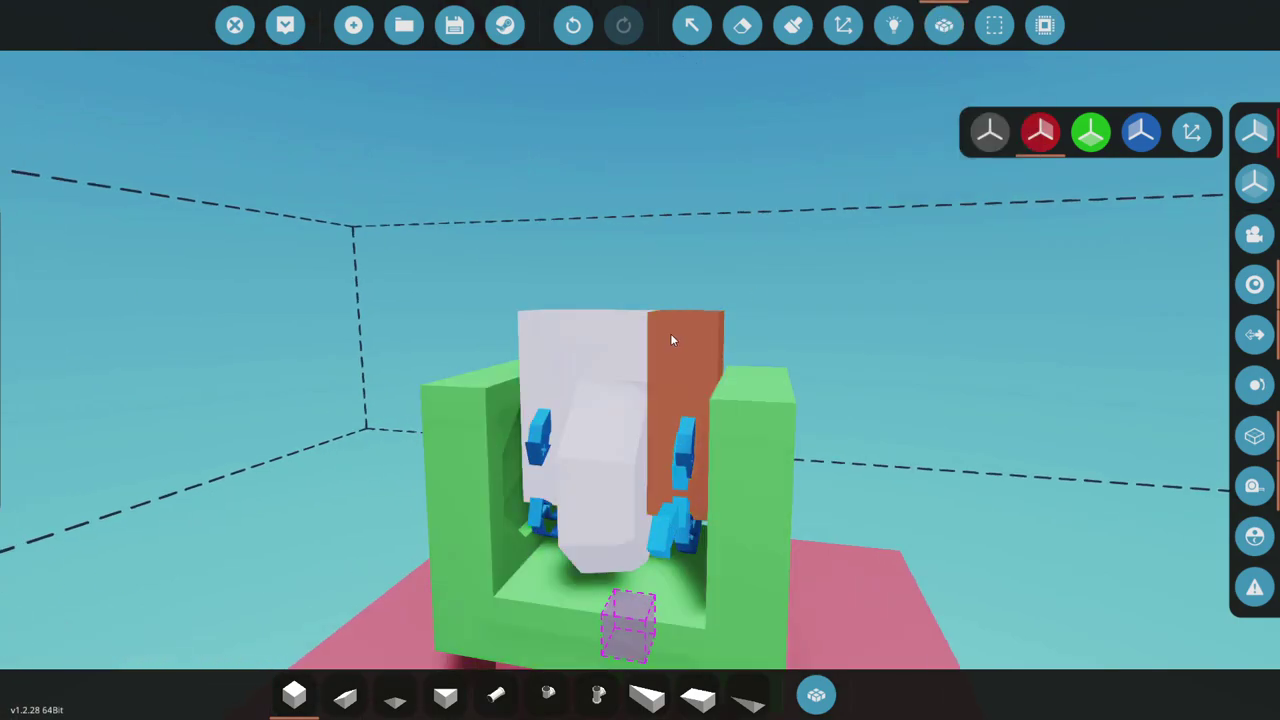
pyautogui.click(671, 337)
pyautogui.click(942, 27)
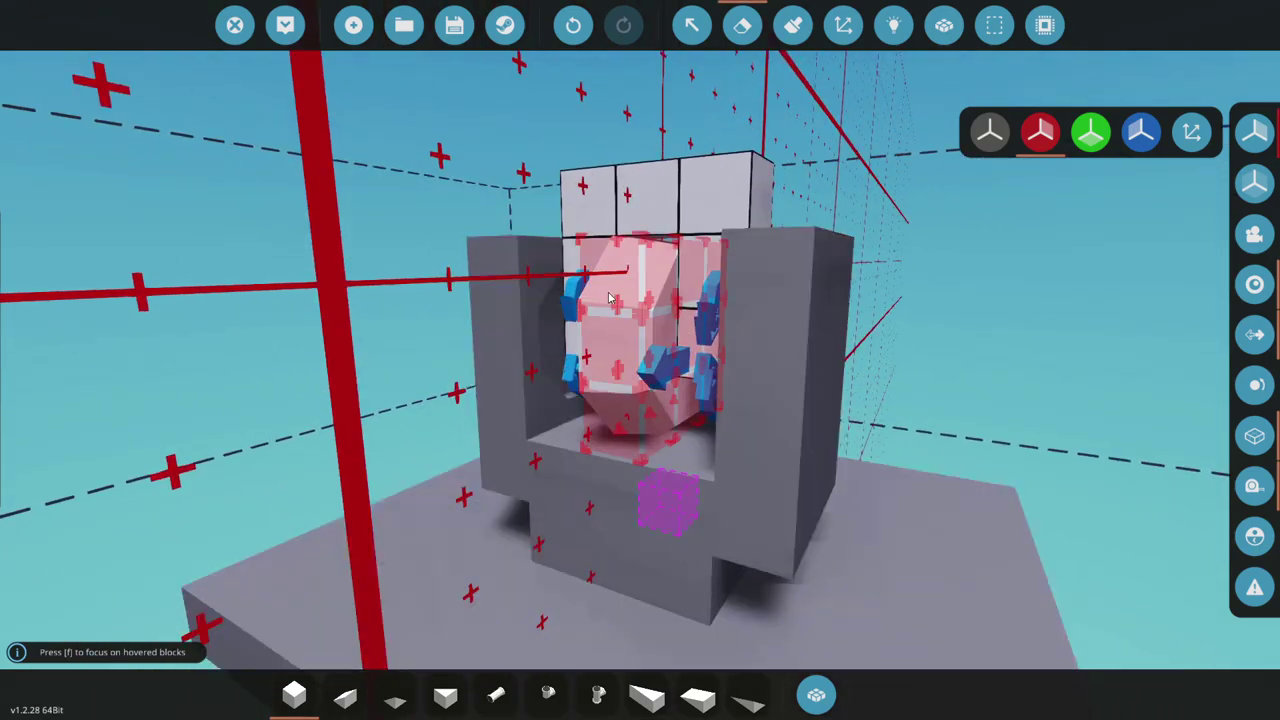
# Mount the disc-shaped radar on top of the block frame above the small radar
pyautogui.moveTo(1071, 388); pyautogui.dragTo(614, 372)
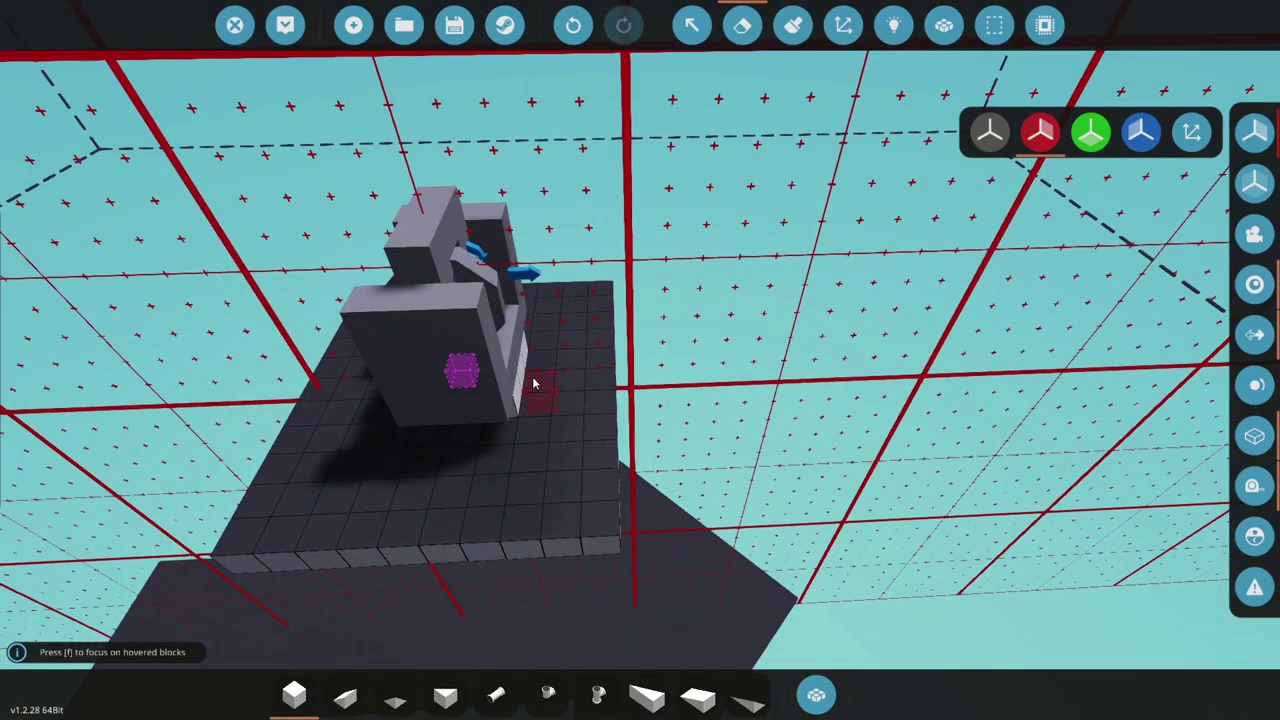
pyautogui.moveTo(1200, 318); pyautogui.dragTo(1080, 310)
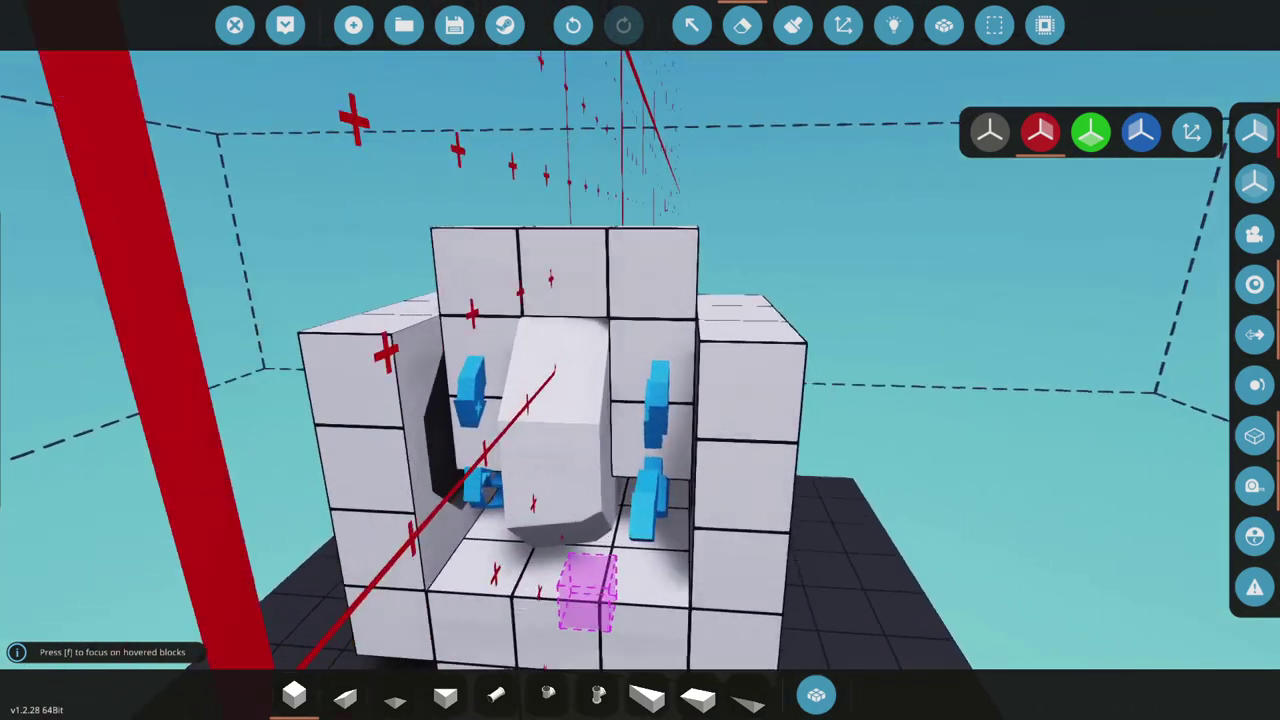
pyautogui.scroll(1, 640, 360)
pyautogui.moveTo(975, 346); pyautogui.dragTo(860, 350)
pyautogui.press('1')
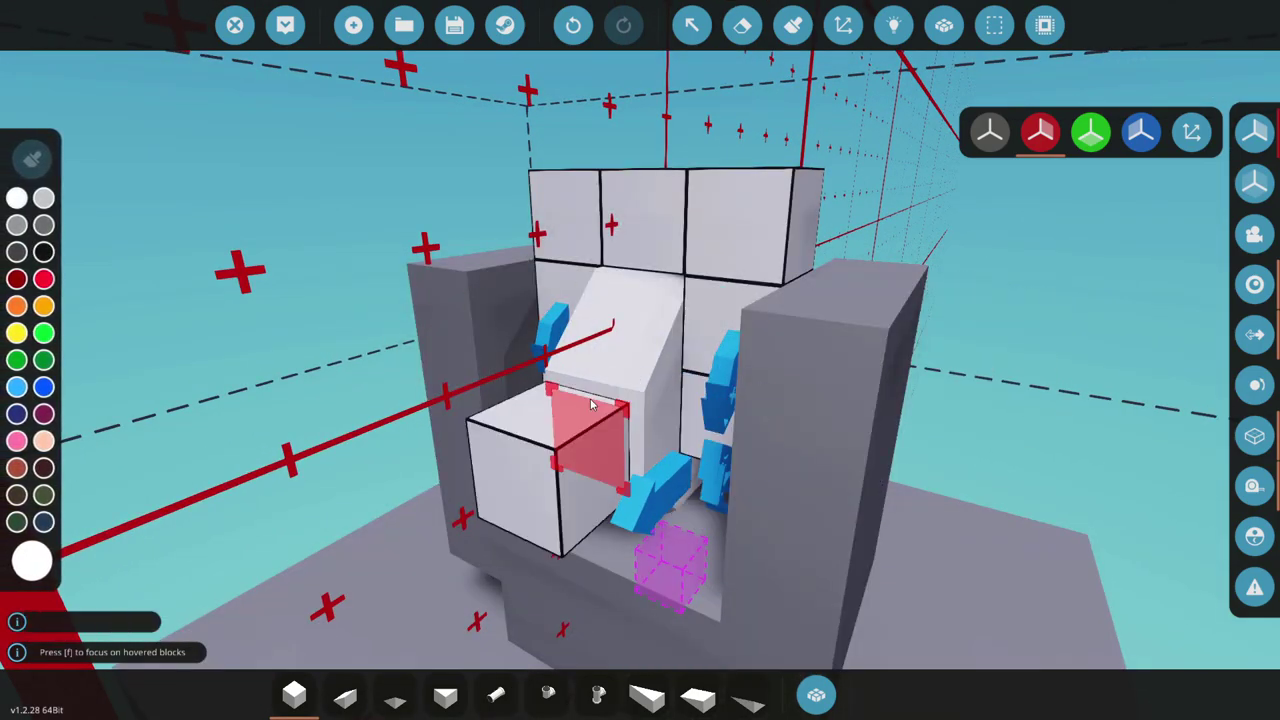
pyautogui.moveTo(548, 370); pyautogui.dragTo(563, 414)
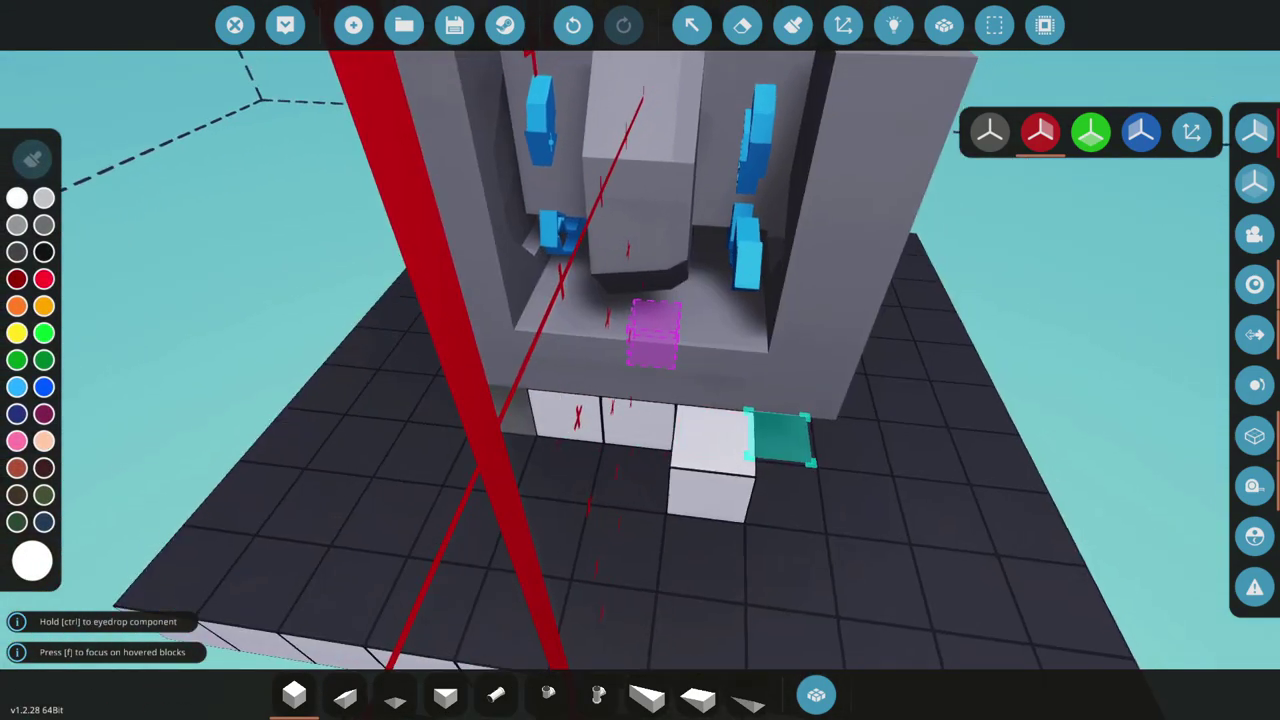
pyautogui.moveTo(777, 434); pyautogui.dragTo(765, 397)
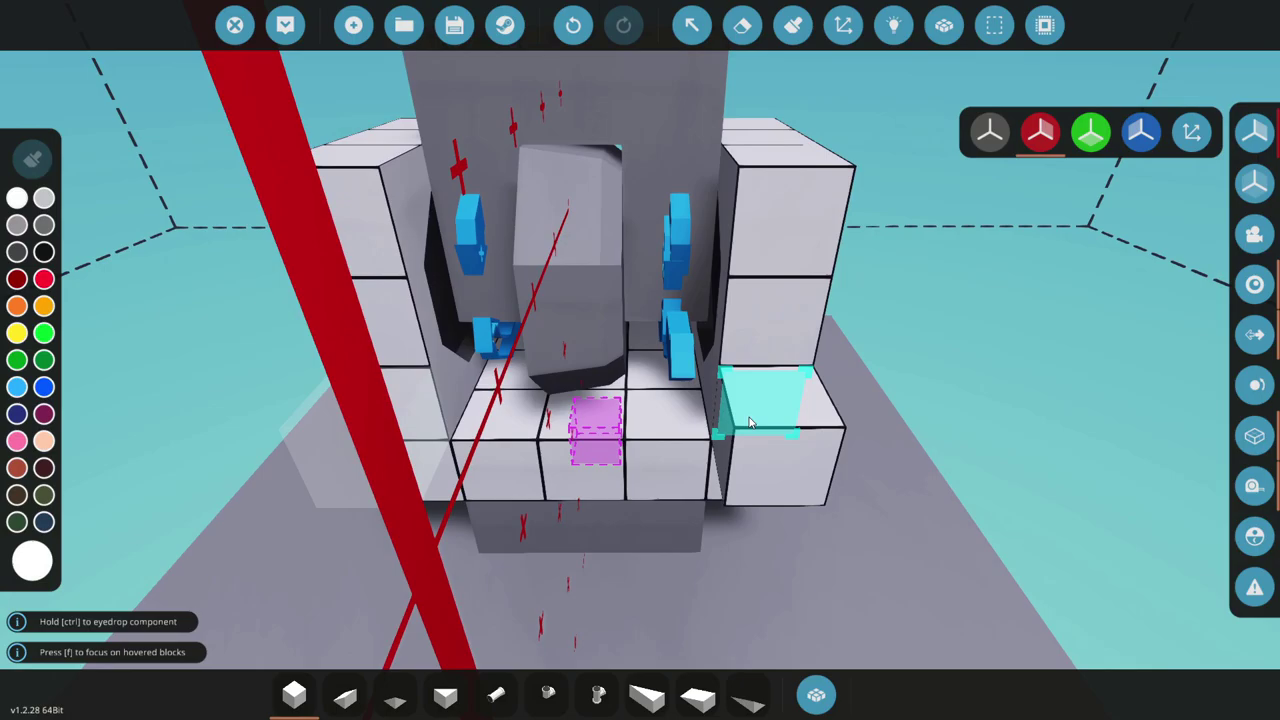
pyautogui.press('f')
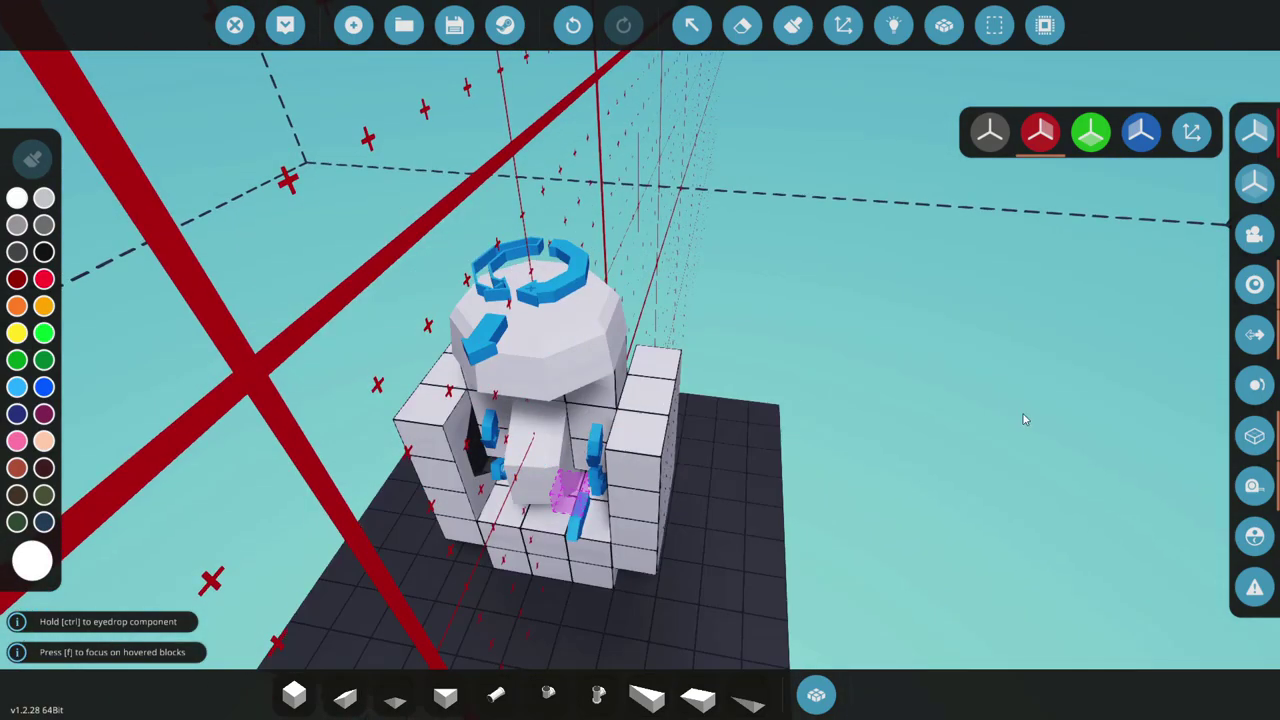
pyautogui.moveTo(1028, 420); pyautogui.dragTo(620, 505)
pyautogui.press('1')
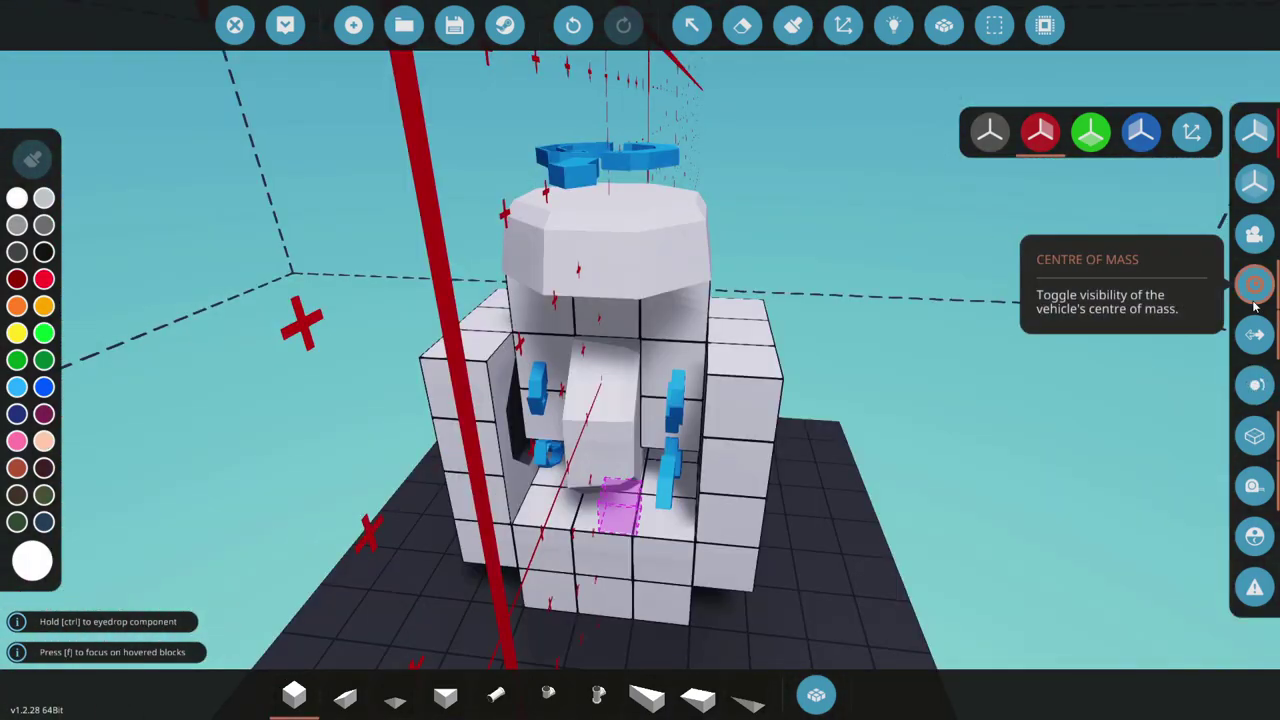
# Examine the logic nodes of the disc-shaped radar, including its Elevation Angle output
pyautogui.click(893, 25)
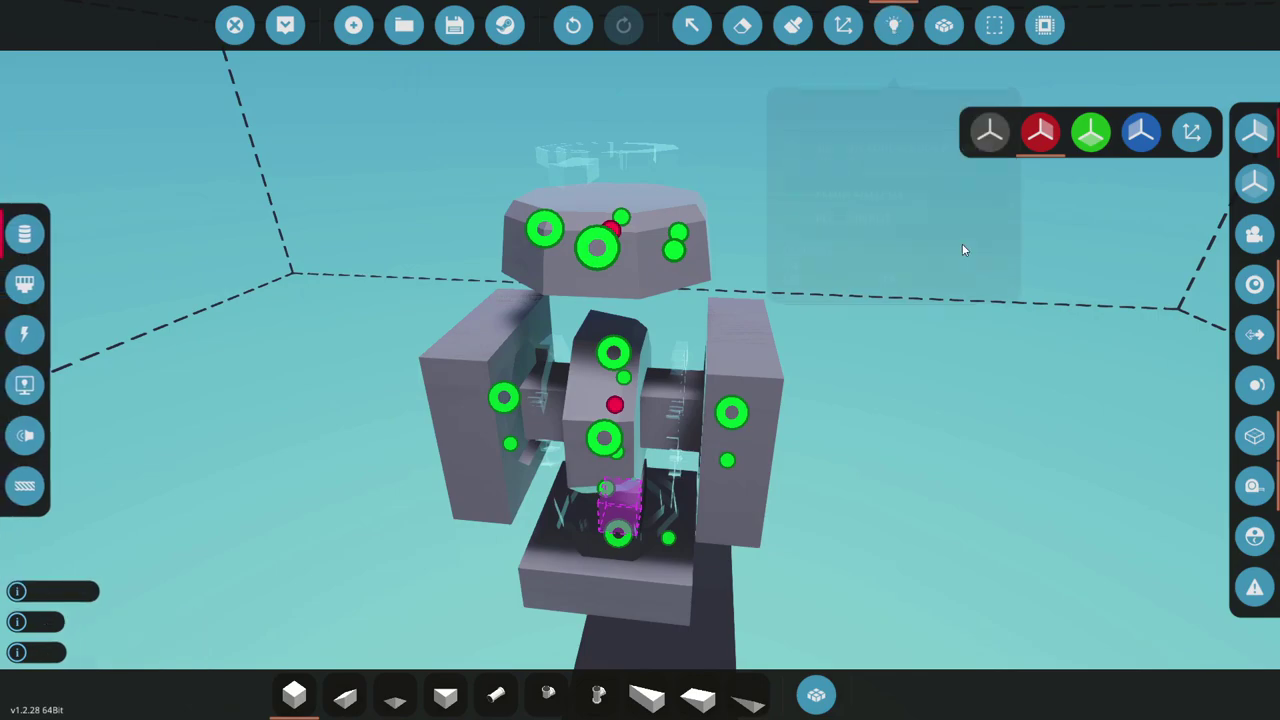
pyautogui.moveTo(962, 243); pyautogui.dragTo(755, 180)
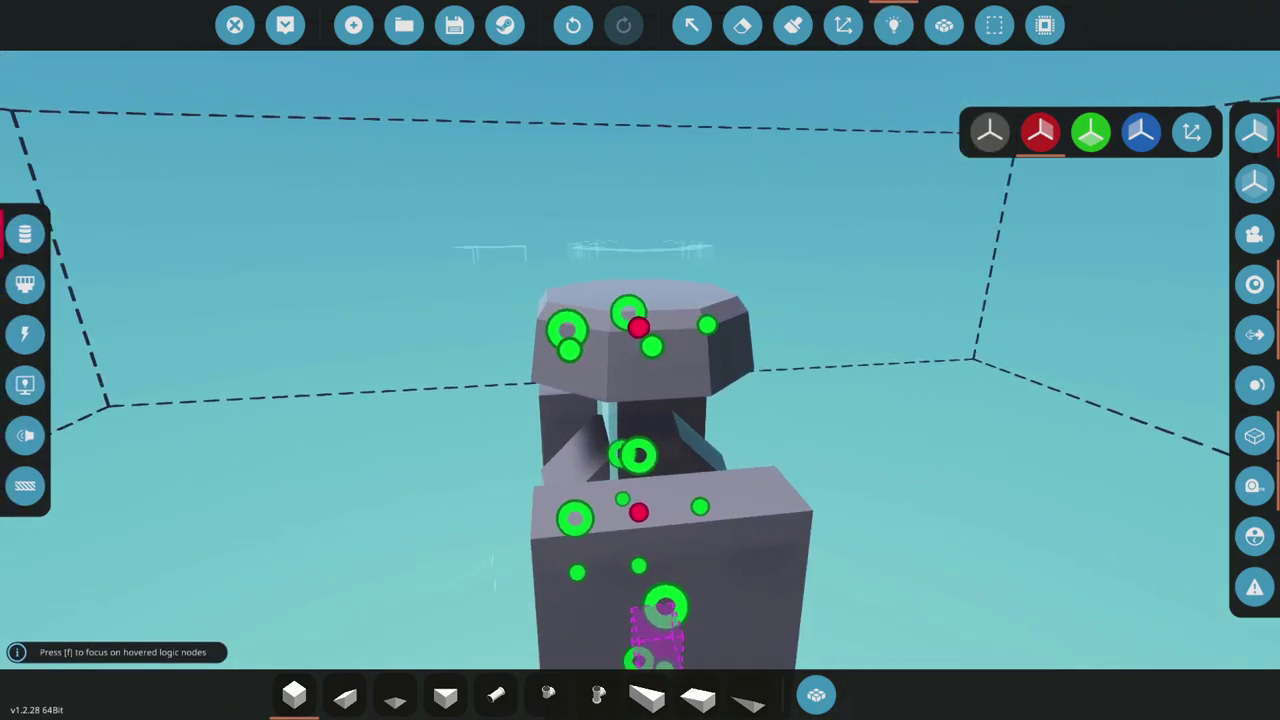
pyautogui.scroll(3, 755, 180)
pyautogui.moveTo(640, 200); pyautogui.dragTo(731, 277)
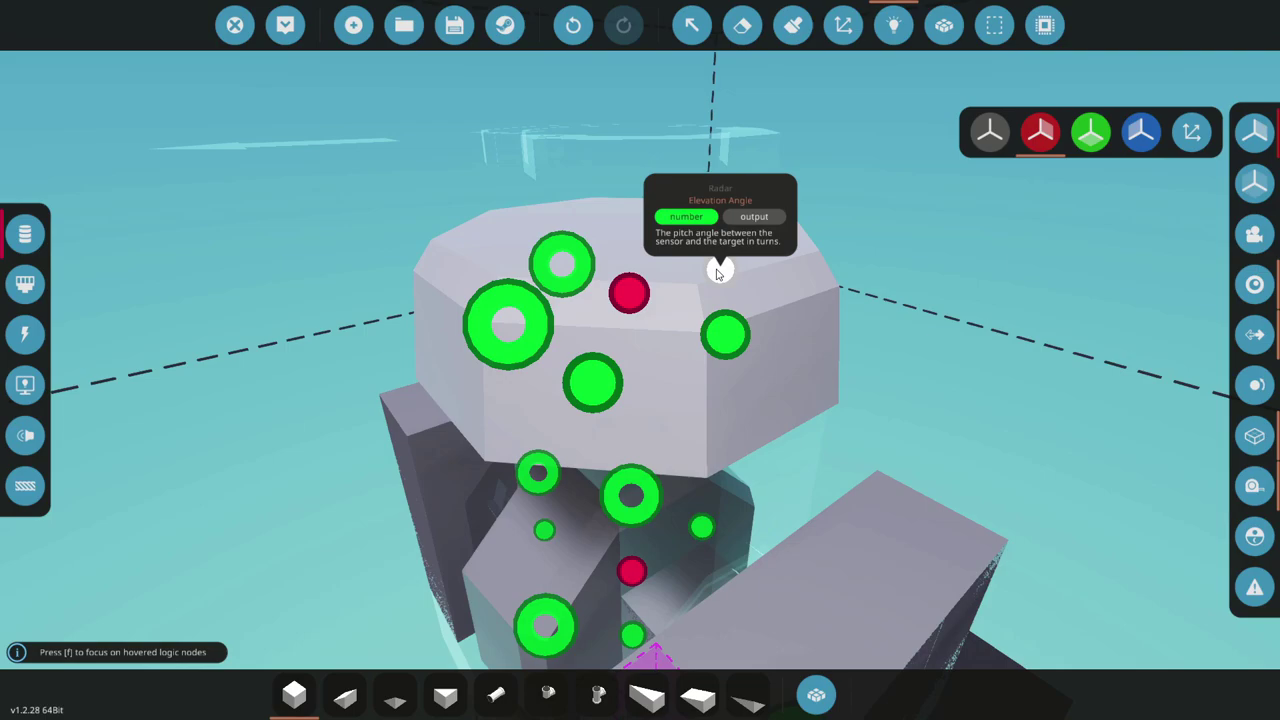
pyautogui.moveTo(717, 274); pyautogui.dragTo(690, 190)
pyautogui.scroll(-3, 717, 274)
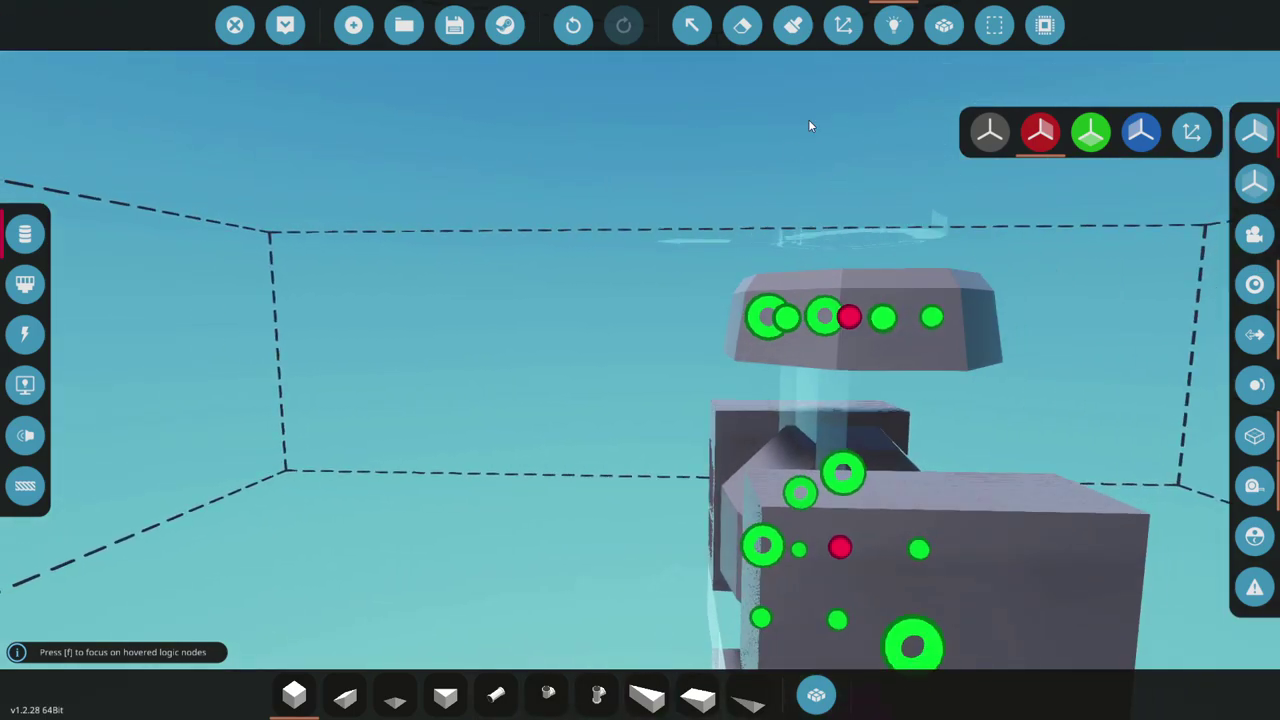
pyautogui.click(895, 24)
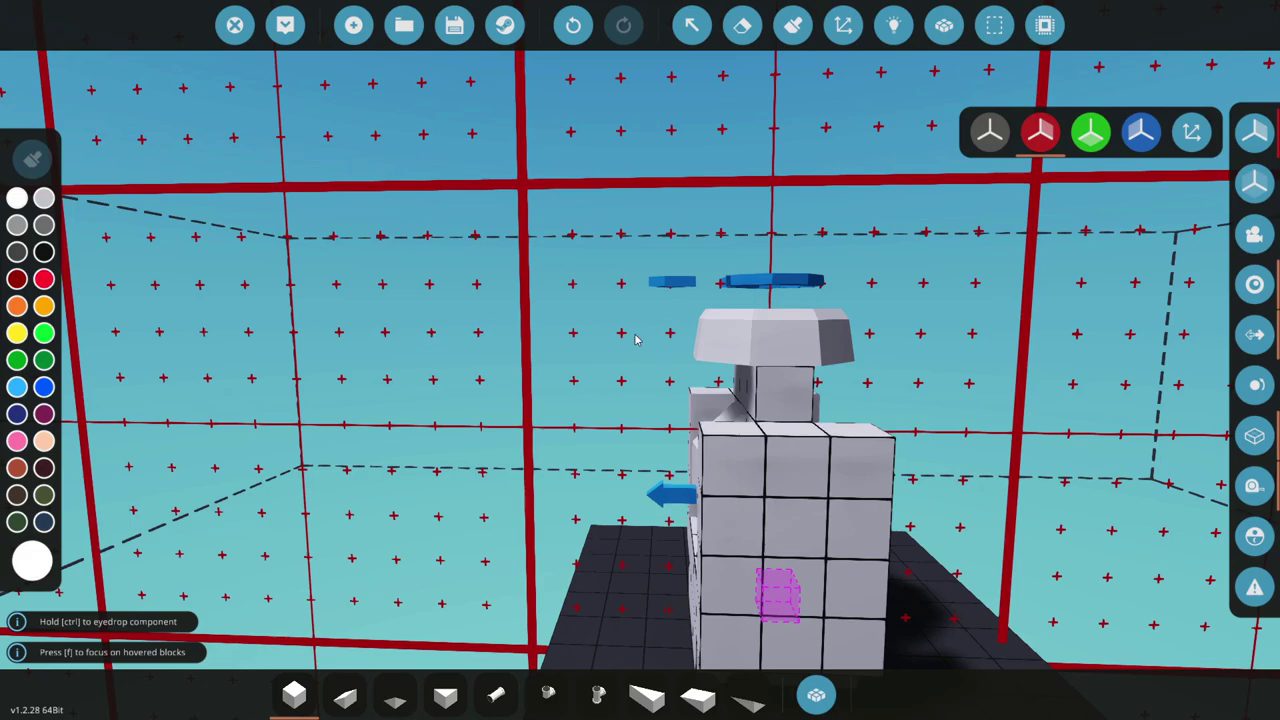
# Inspect the turret from several sides and read the description of the disc-shaped radar's FOV input
pyautogui.moveTo(468, 325); pyautogui.dragTo(605, 423)
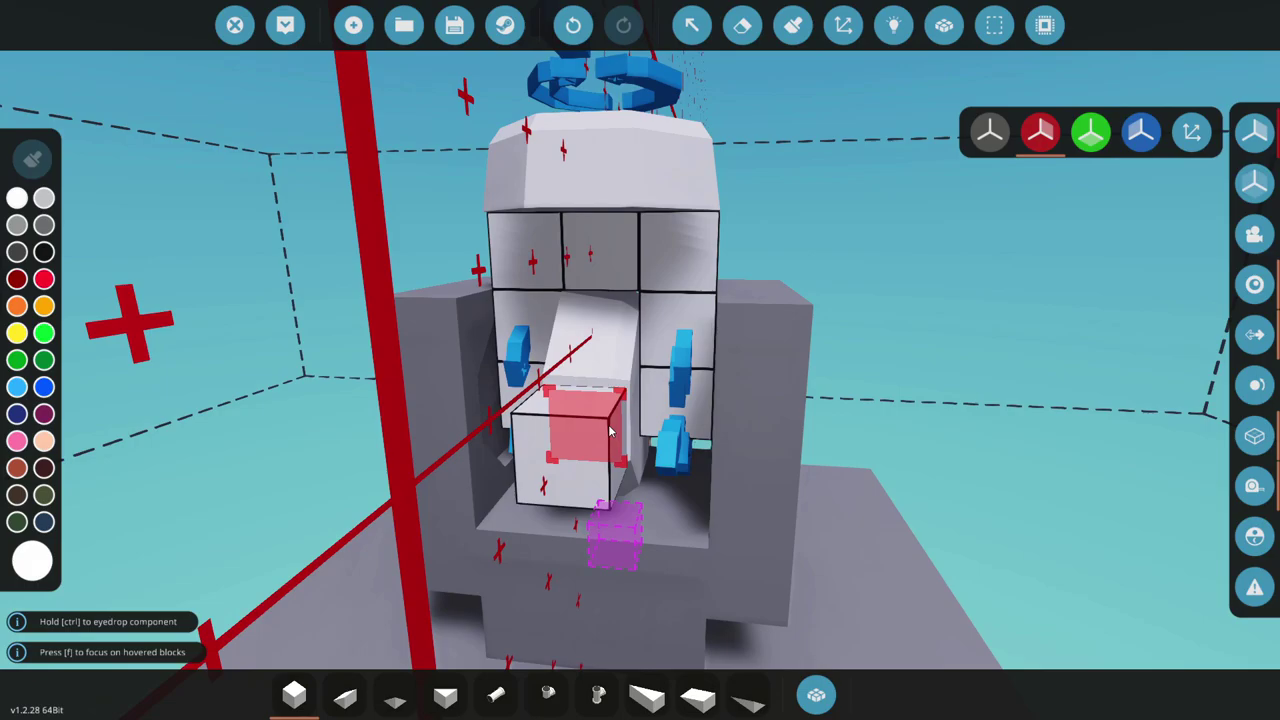
pyautogui.scroll(-5, 592, 395)
pyautogui.moveTo(592, 395); pyautogui.dragTo(766, 420)
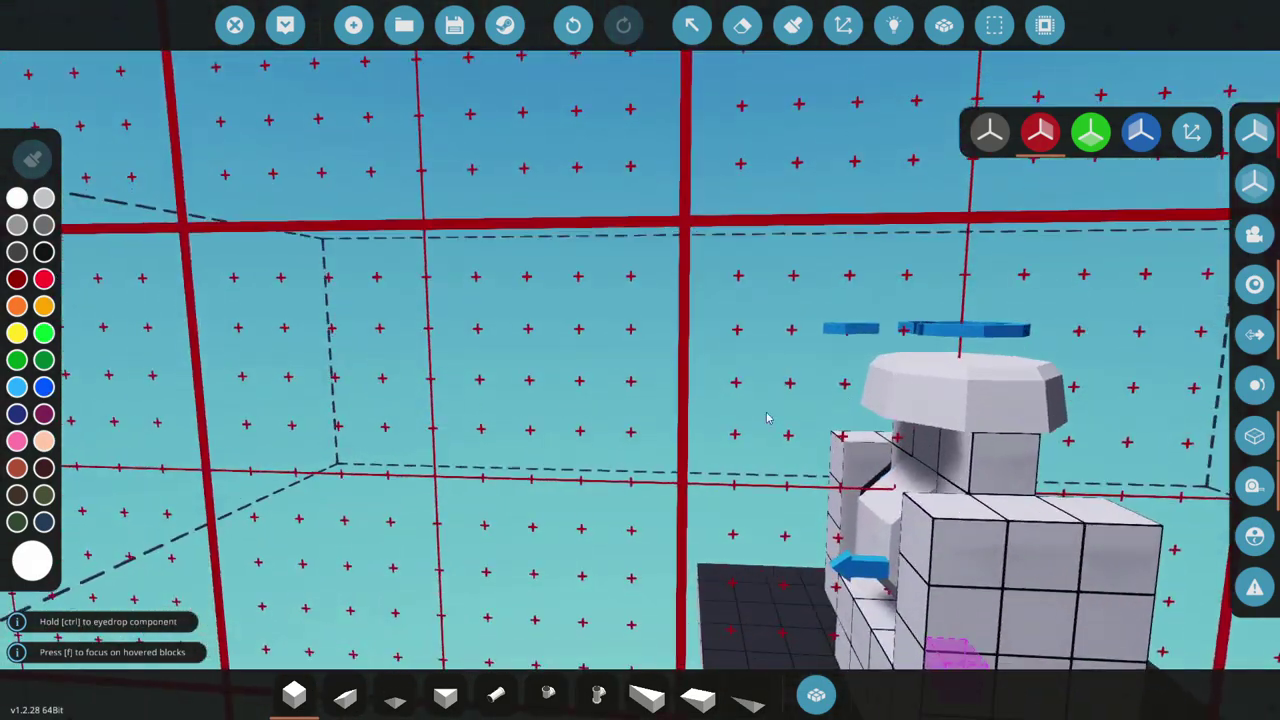
pyautogui.scroll(-2, 485, 215)
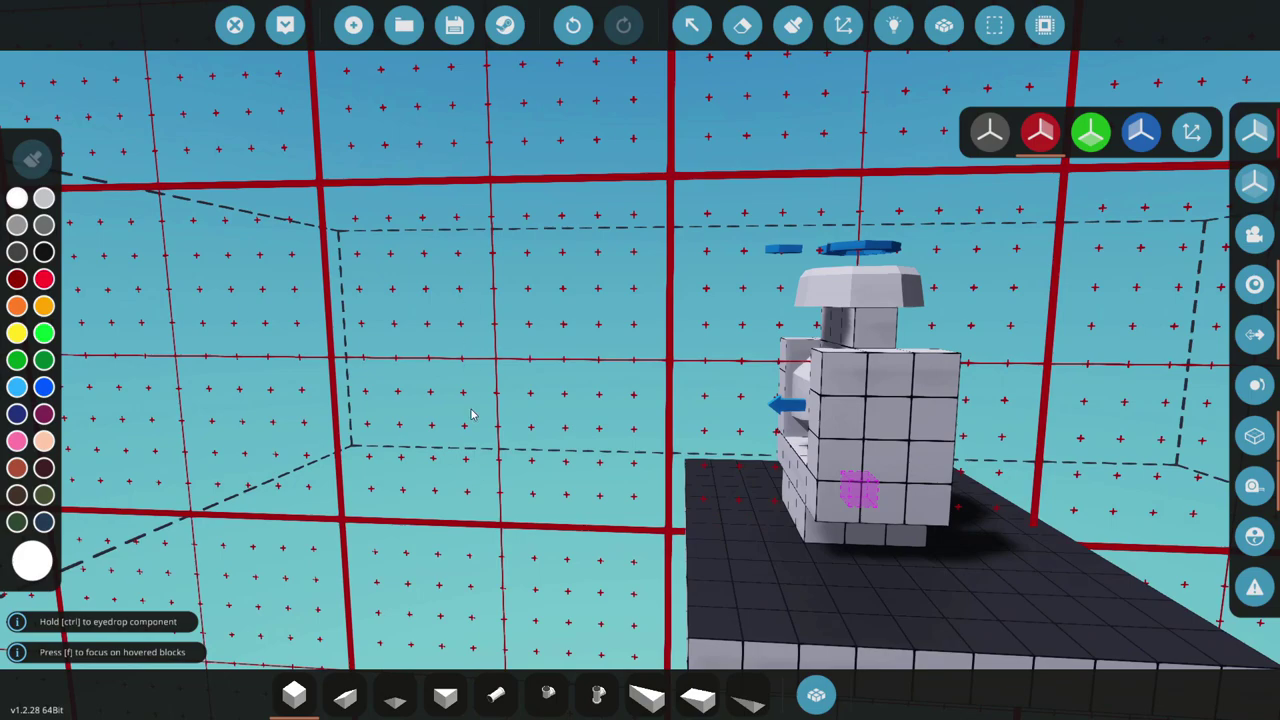
pyautogui.click(893, 26)
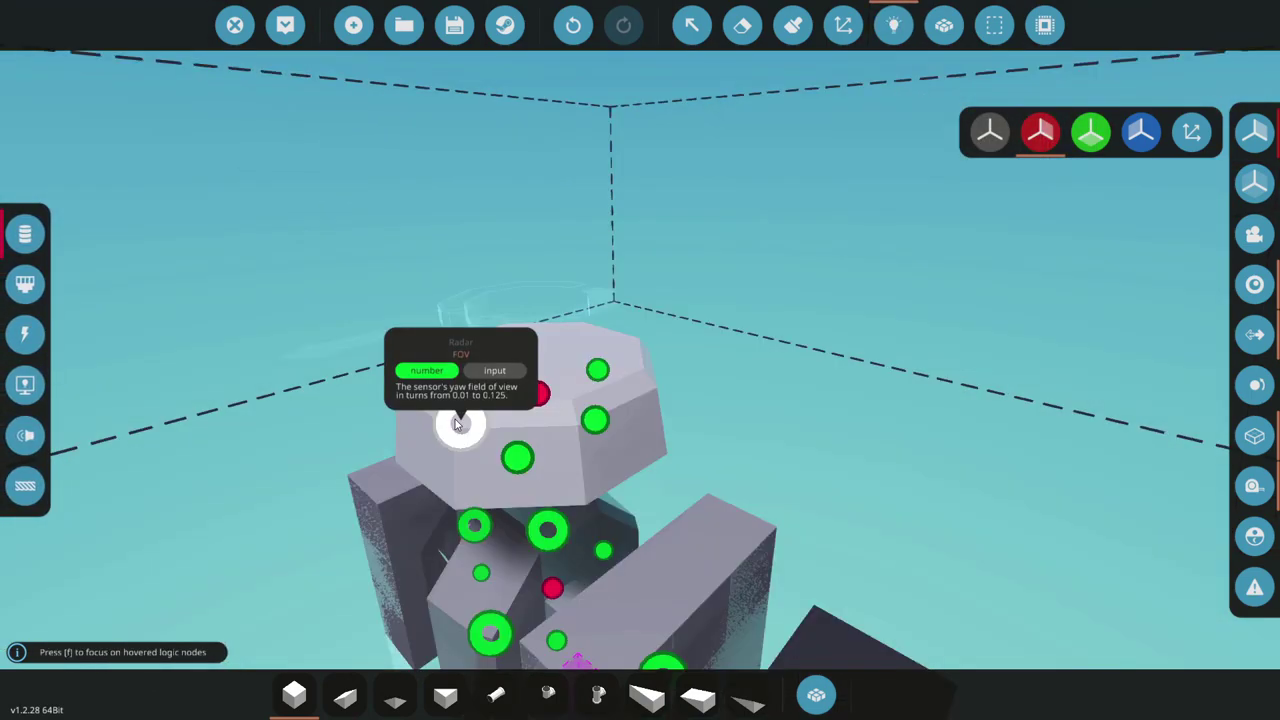
pyautogui.moveTo(461, 424); pyautogui.dragTo(630, 349)
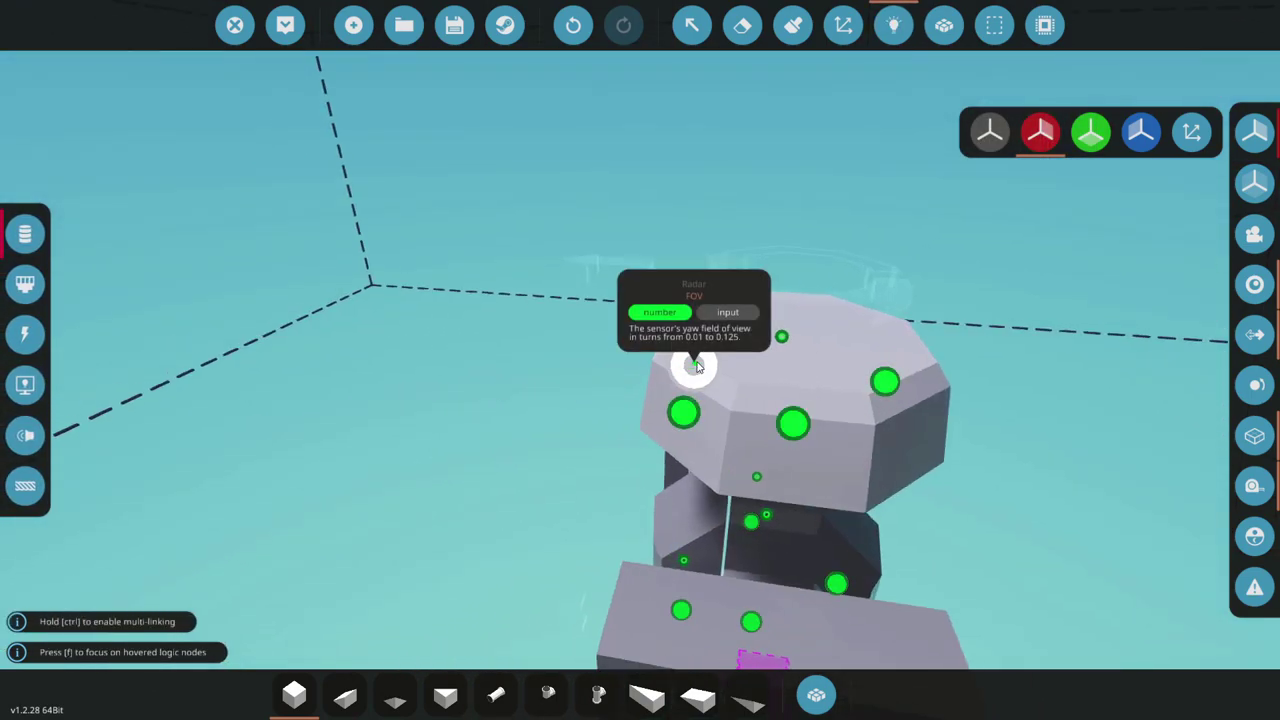
pyautogui.scroll(2, 701, 353)
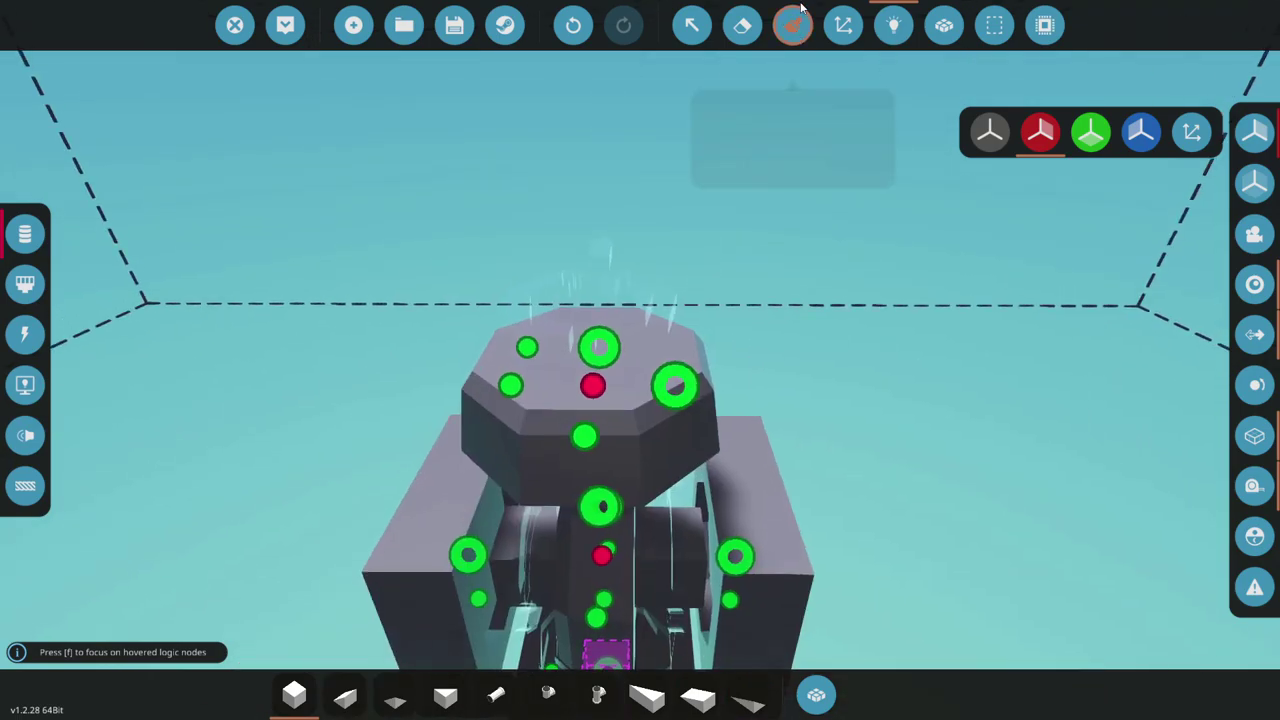
pyautogui.click(893, 25)
pyautogui.press('s')
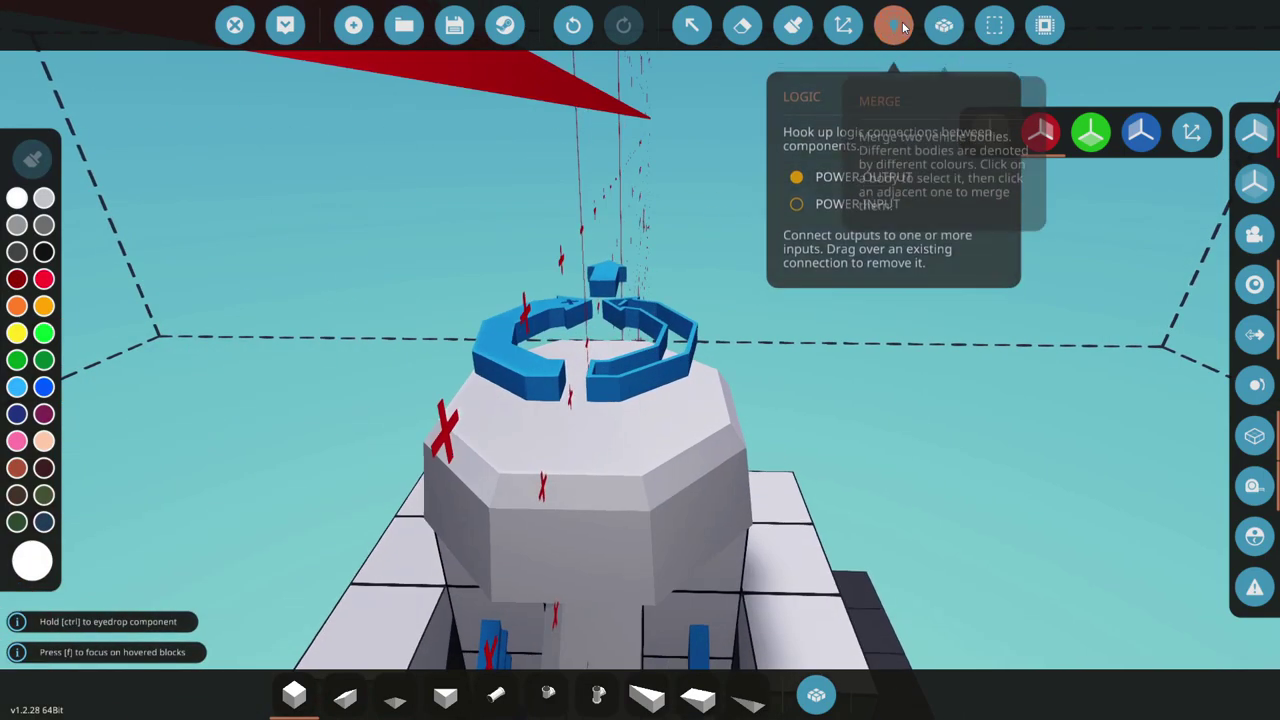
pyautogui.click(893, 25)
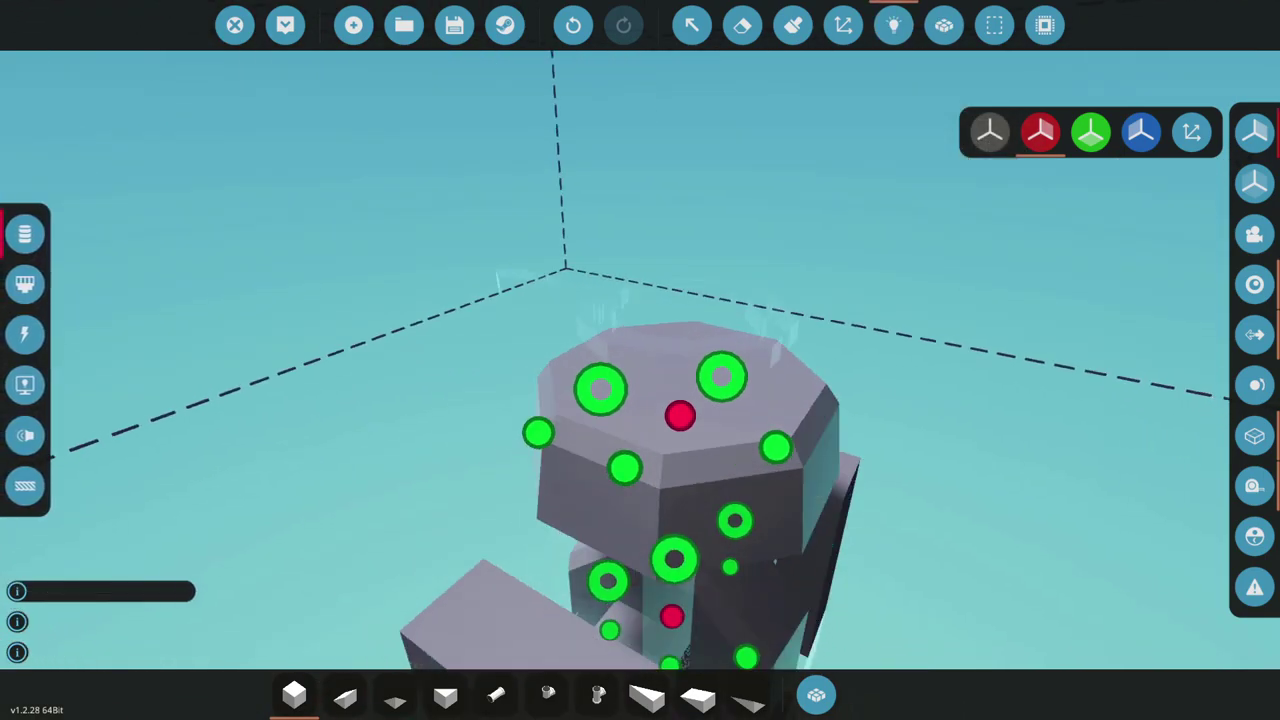
# Find the Constant Number component by searching for "numb", turn off mirroring, and place it on a corner of the base plate
pyautogui.write('qnumb')
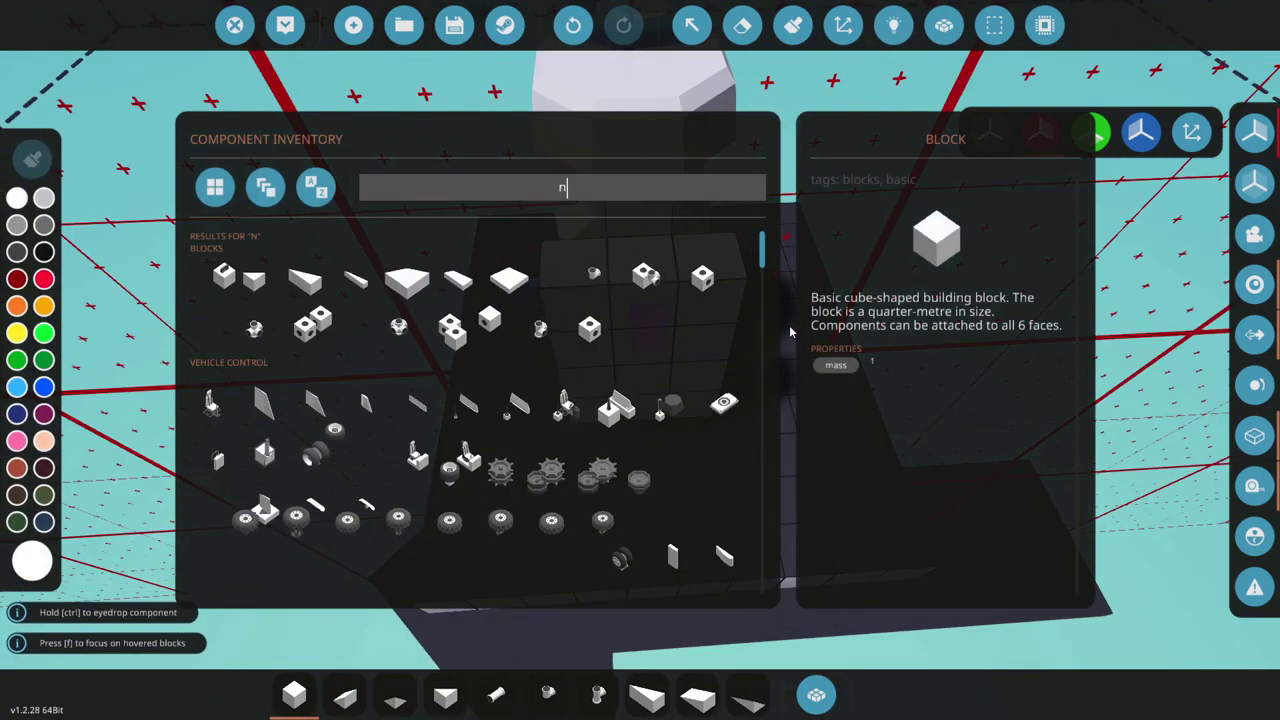
pyautogui.scroll(-5, 440, 420)
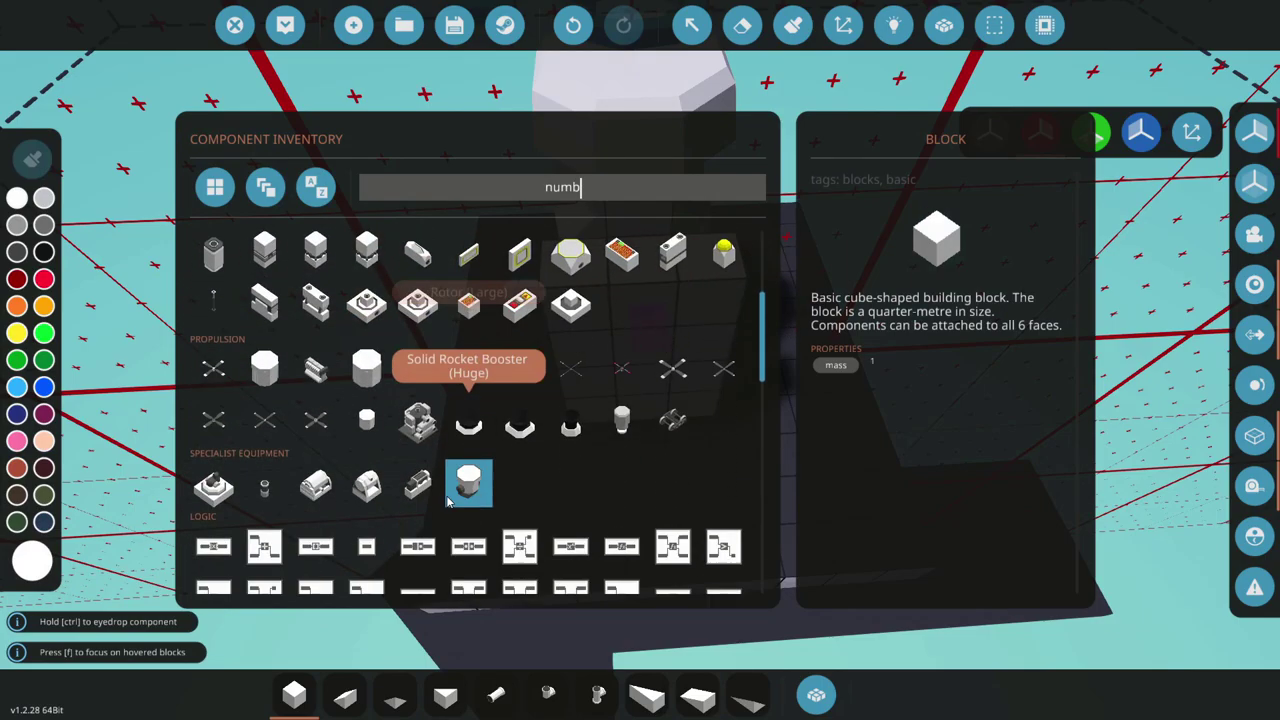
pyautogui.doubleClick(376, 525)
pyautogui.press('w')
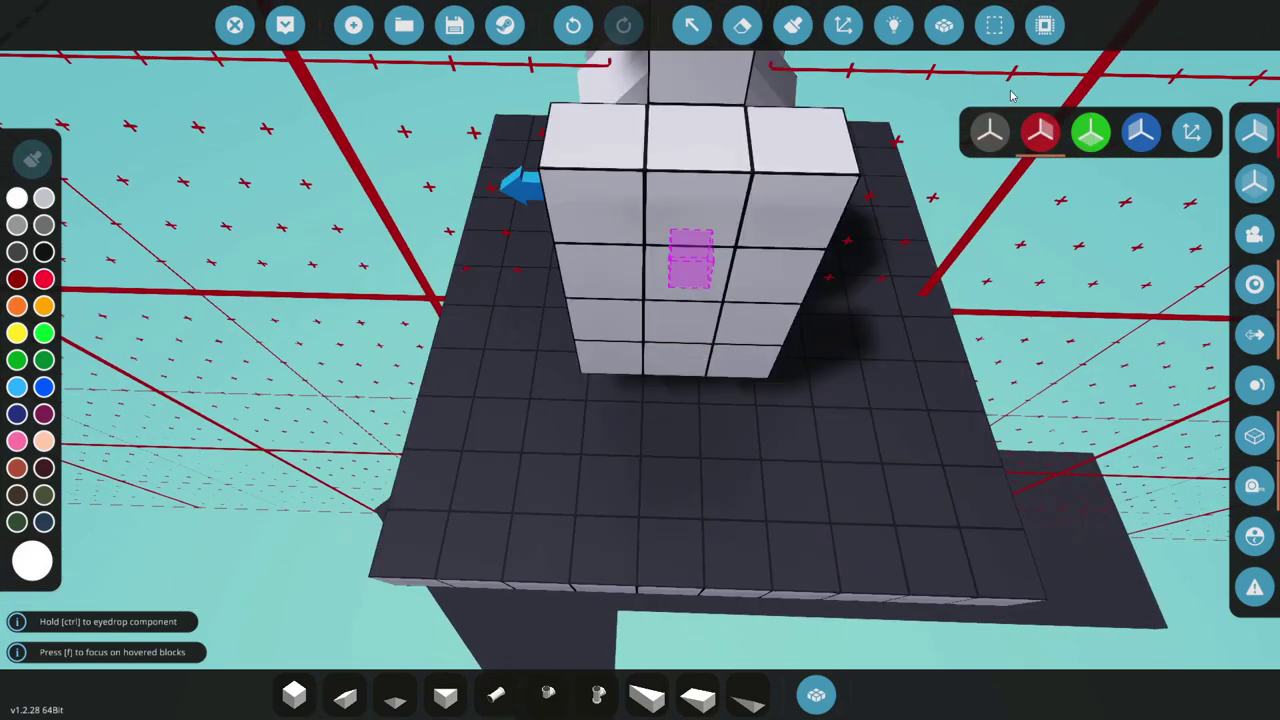
pyautogui.click(990, 133)
pyautogui.click(410, 537)
pyautogui.press('a')
# Set the Constant Number's output value to 0.125
pyautogui.click(692, 25)
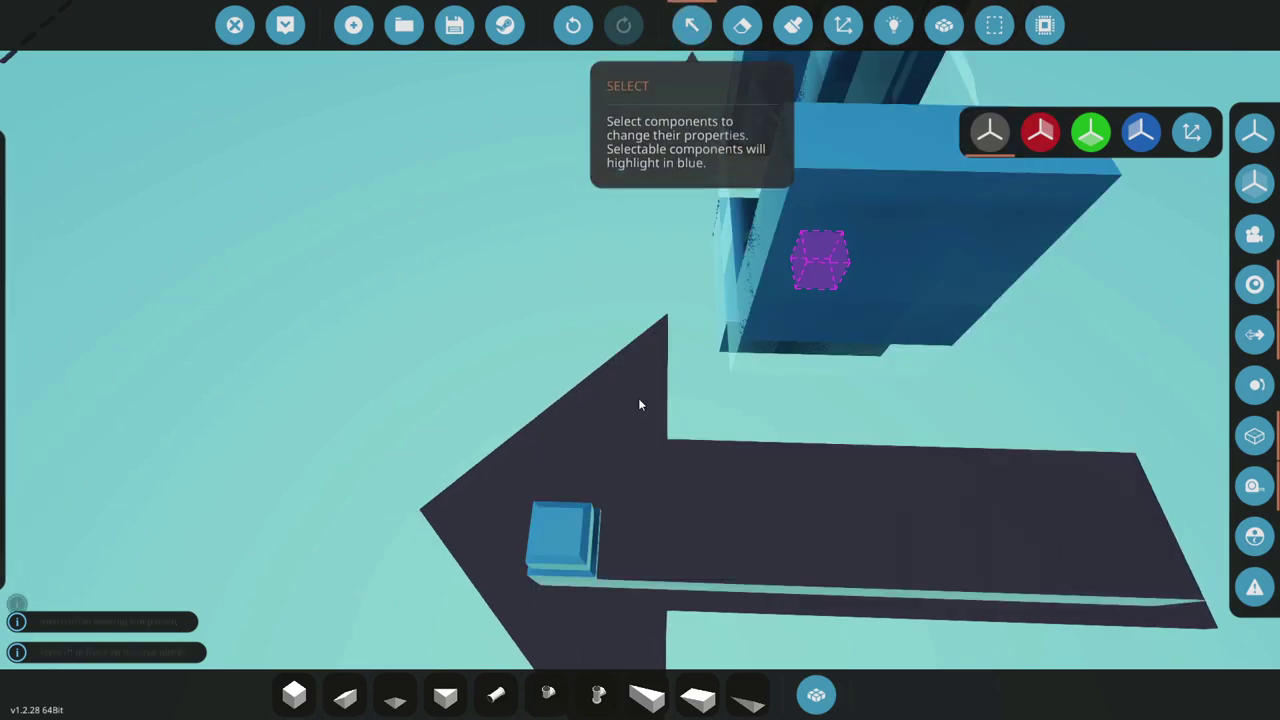
pyautogui.click(563, 534)
pyautogui.click(245, 129)
pyautogui.write('.125')
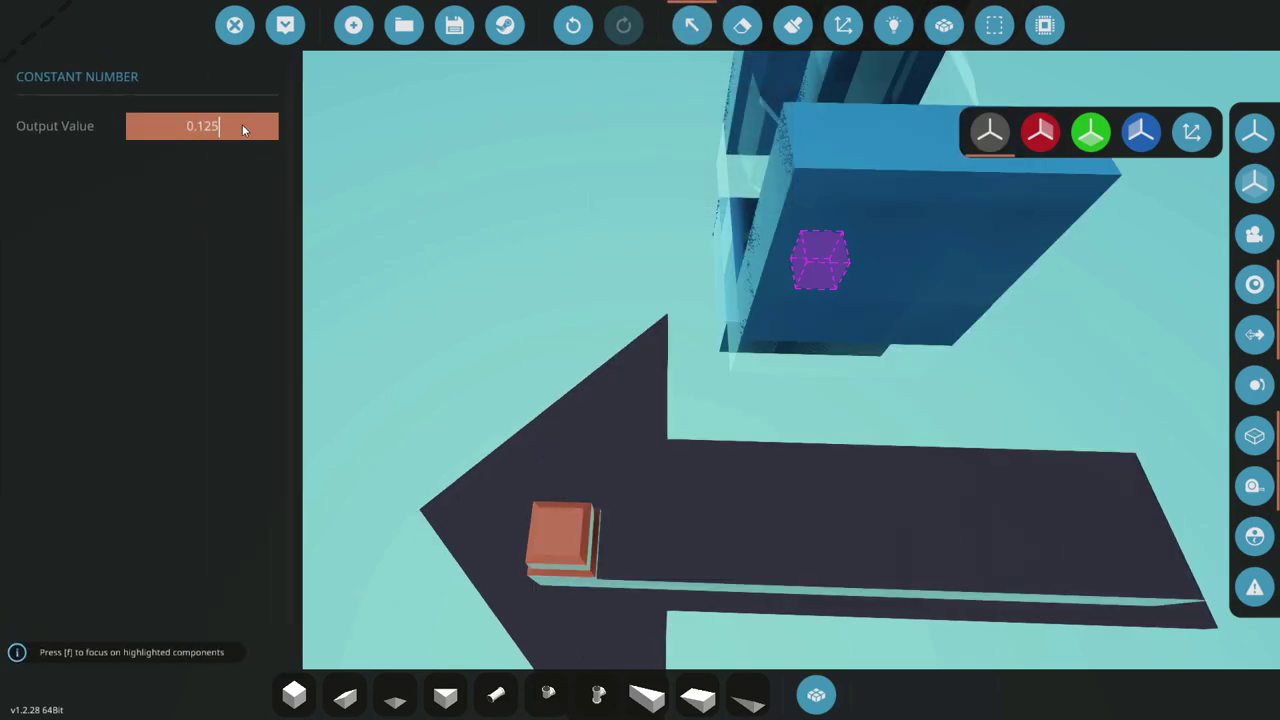
pyautogui.press('Return')
# Link the Constant Number output to the FOV inputs of the disc-shaped radar and the small radar
pyautogui.click(893, 25)
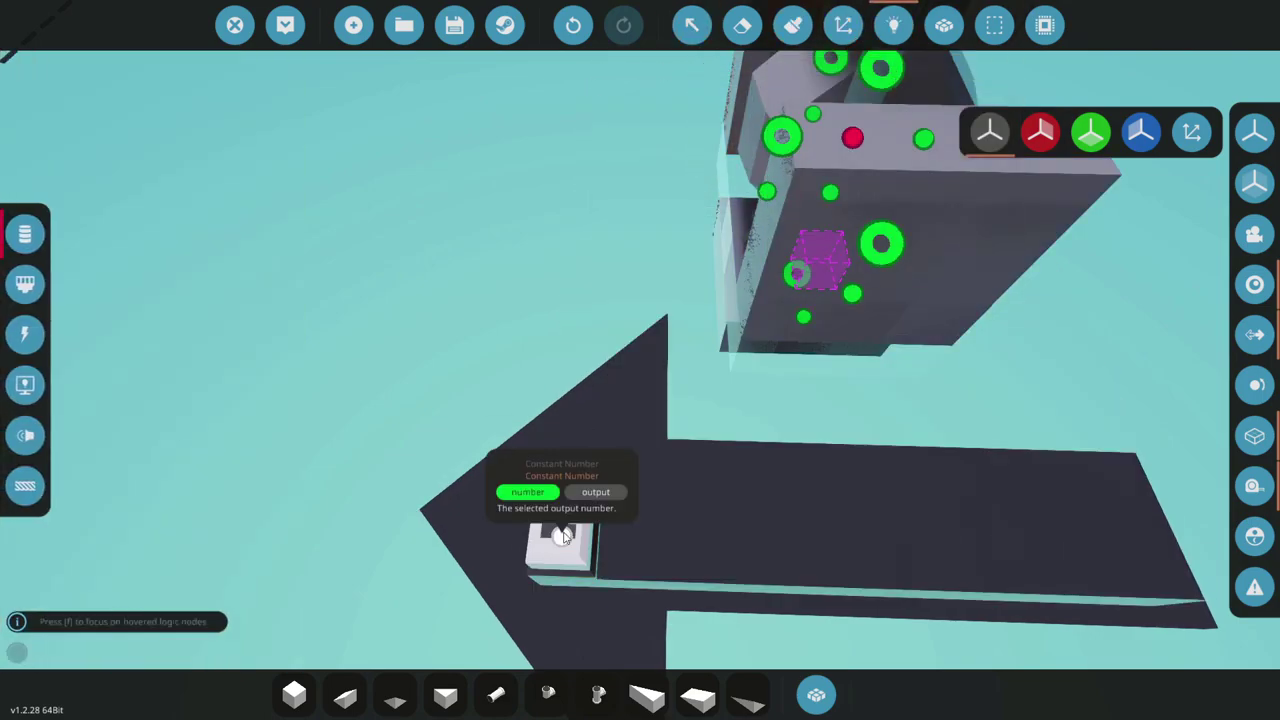
pyautogui.press('f')
pyautogui.moveTo(561, 537); pyautogui.dragTo(708, 232)
pyautogui.press('w')
pyautogui.press('space')
pyautogui.press('d')
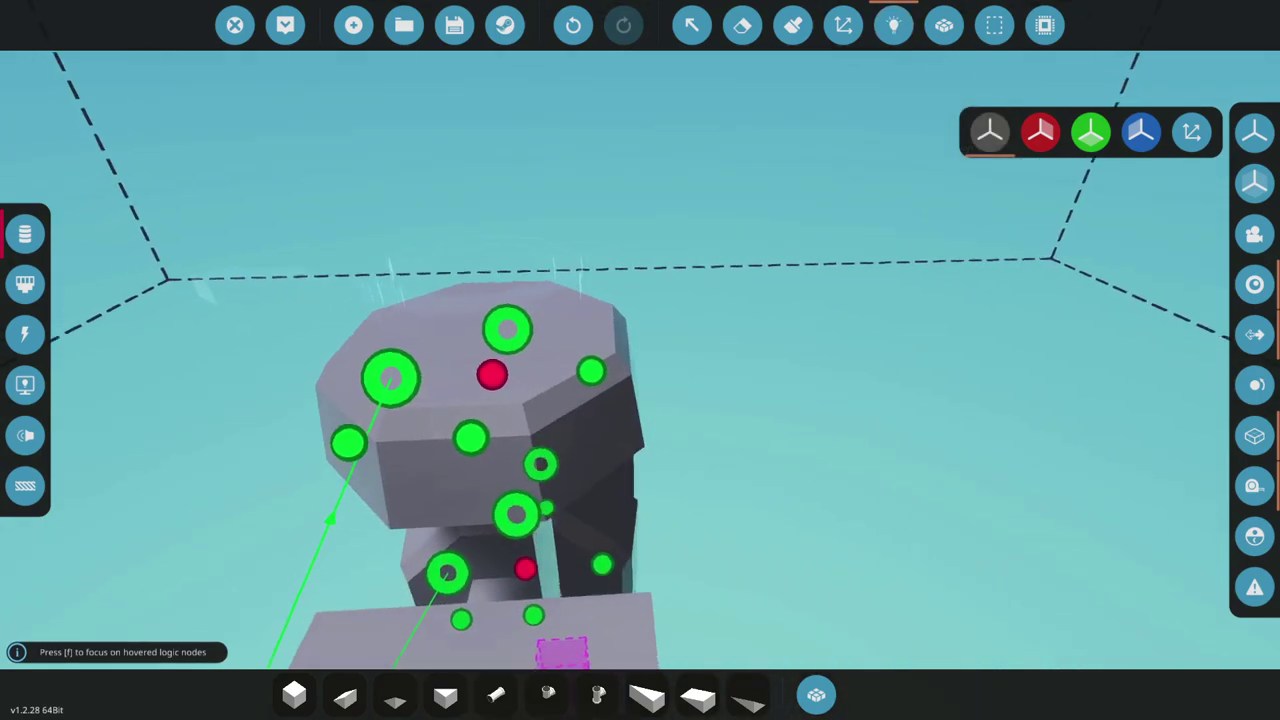
# Search the component inventory for "las" and pick a laser component
pyautogui.press('a')
pyautogui.press('Tab')
pyautogui.write('llas')
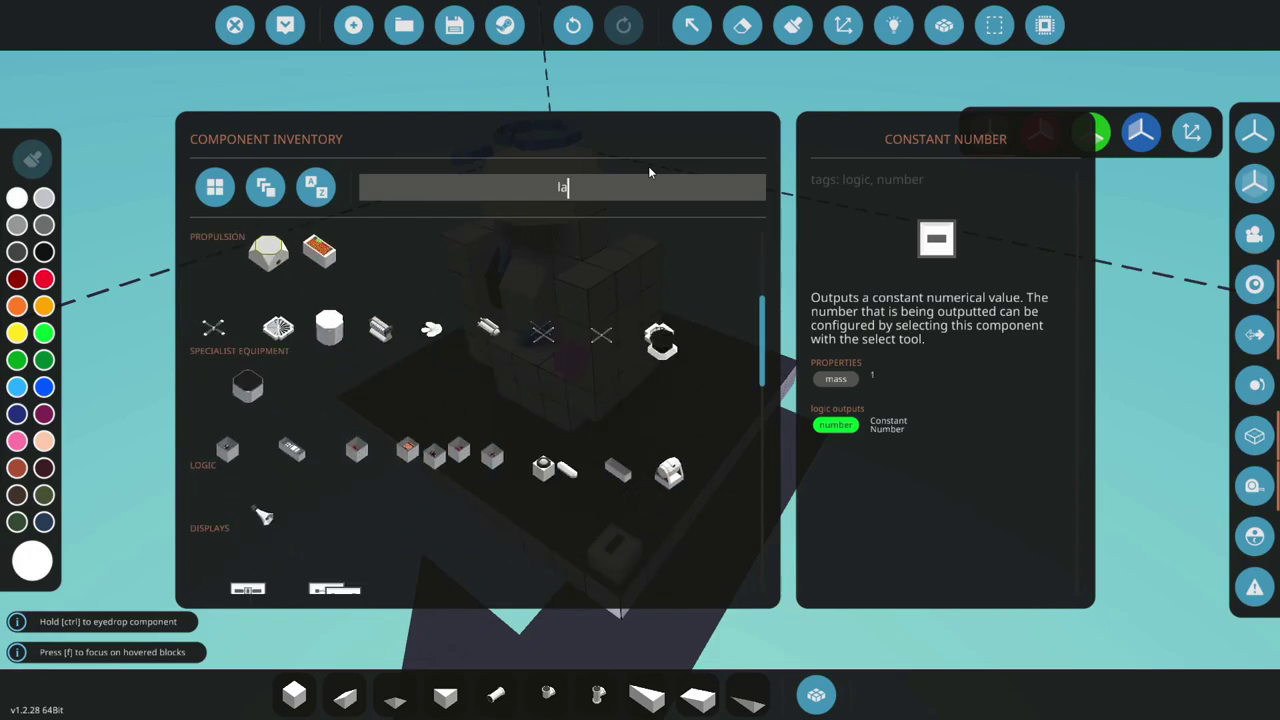
pyautogui.click(317, 404)
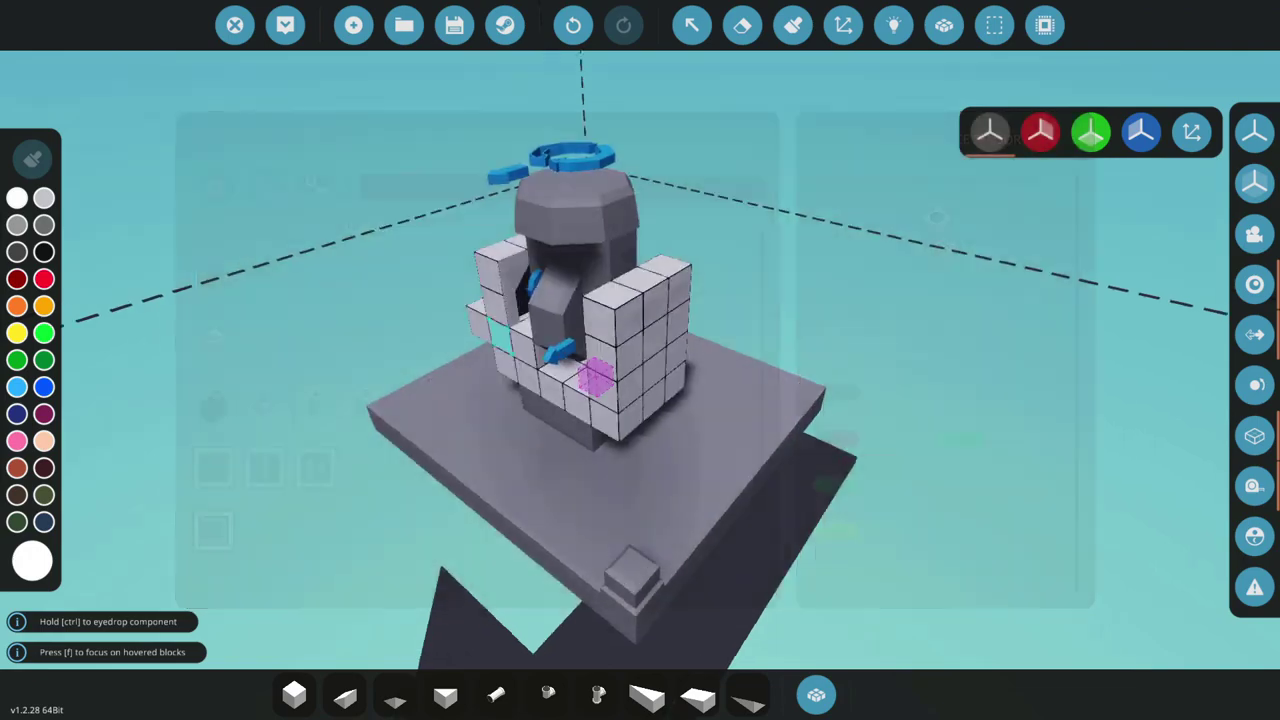
# Rotate the laser component to face forward and mount it on the block frame beneath the disc-shaped radar
pyautogui.press('w')
pyautogui.press('2')
pyautogui.click(648, 301)
pyautogui.press('2')
pyautogui.press('a')
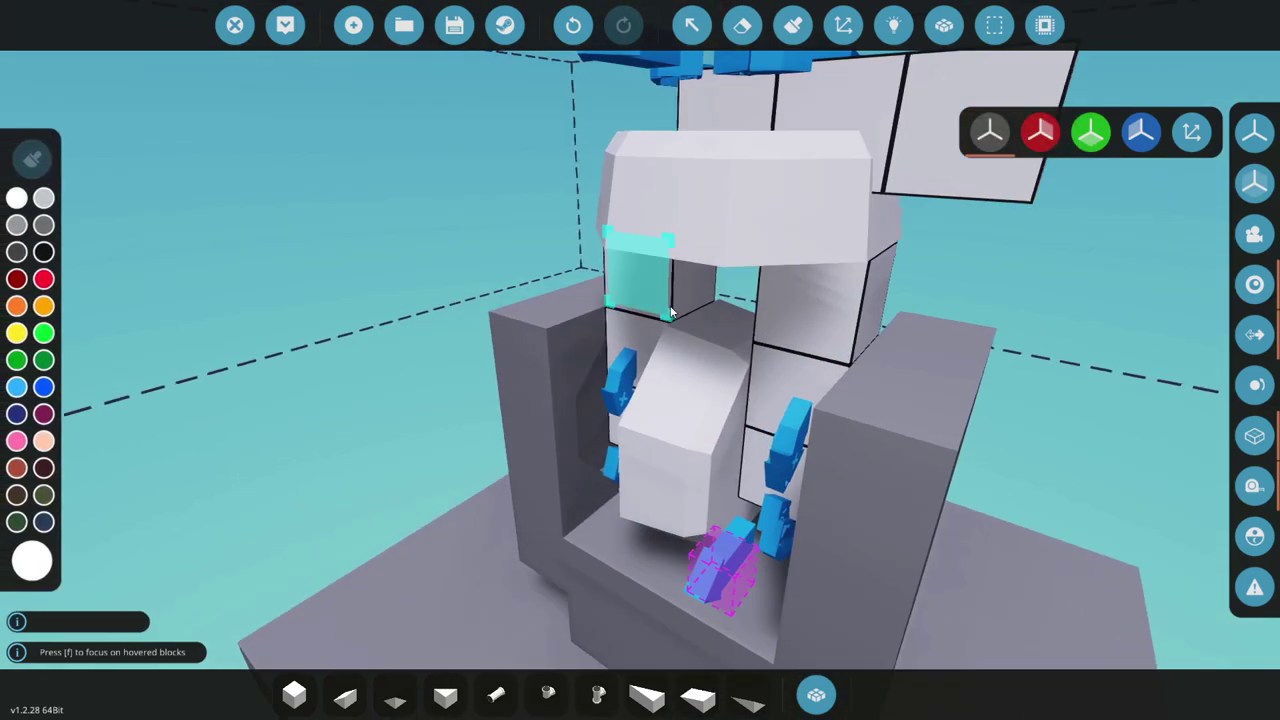
pyautogui.press('o')
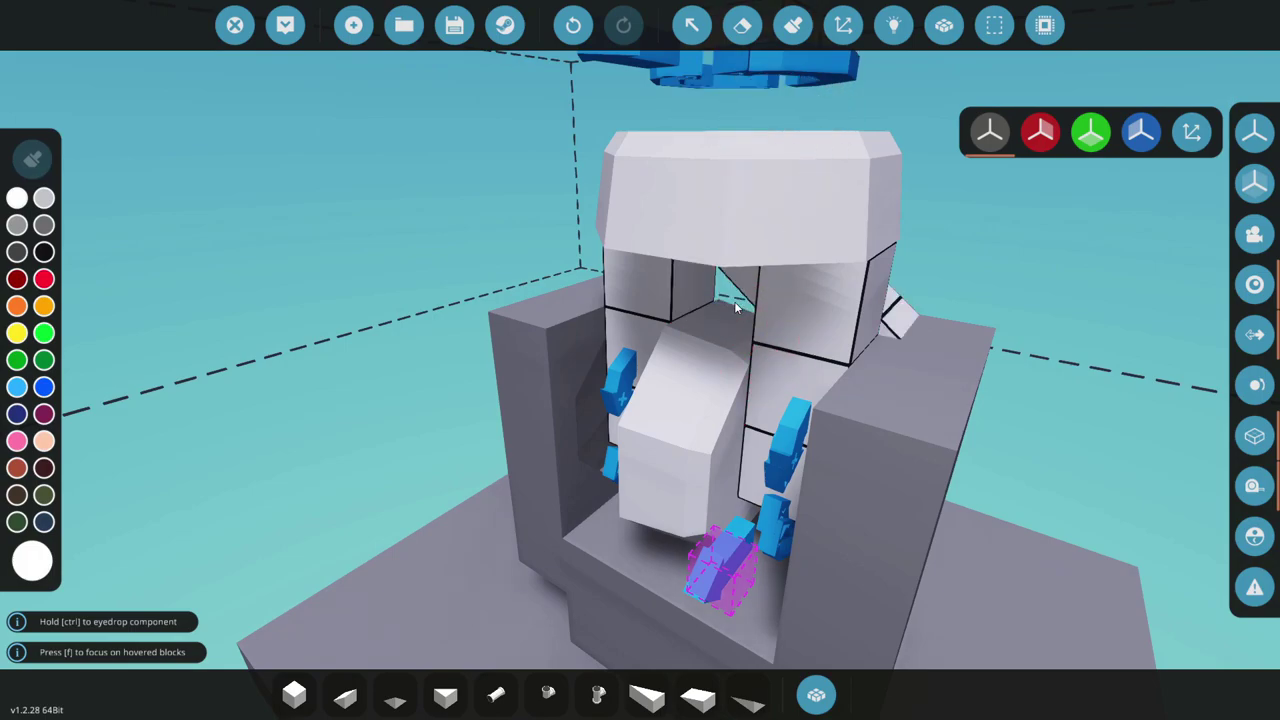
pyautogui.press('j')
pyautogui.press('j')
pyautogui.press('j')
pyautogui.scroll(-5, 860, 295)
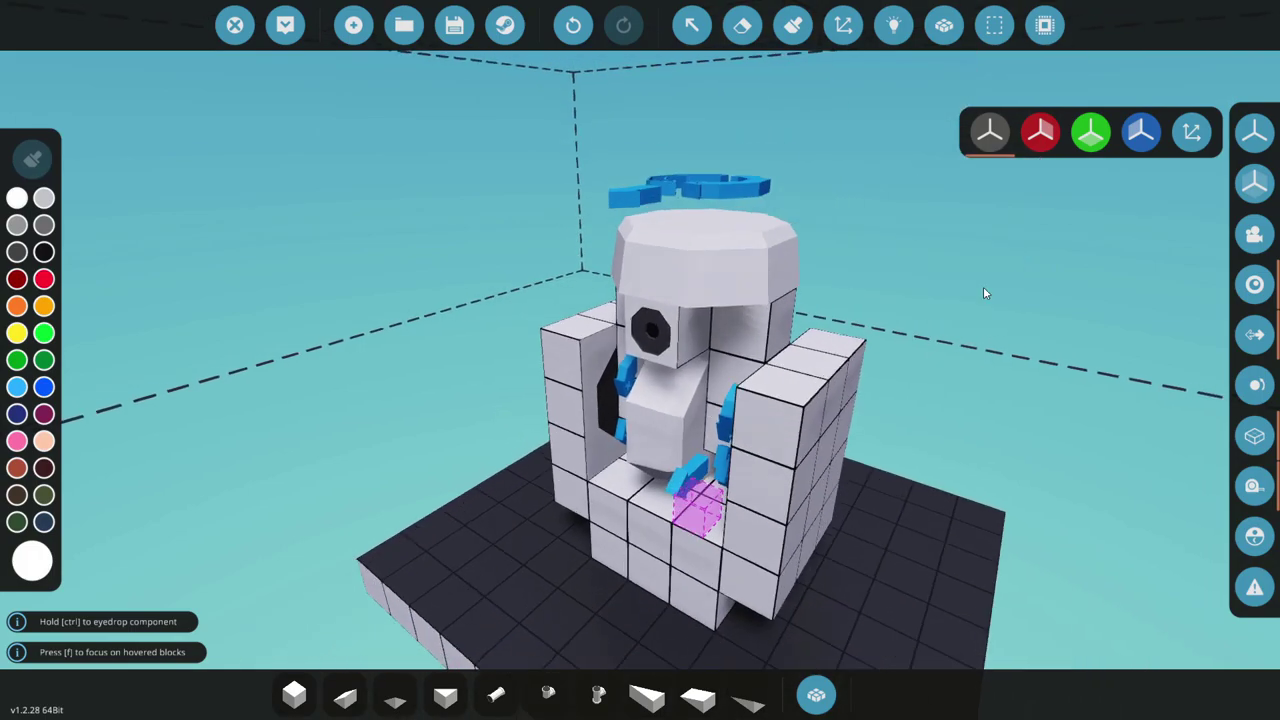
# Check which vehicle bodies the laser, radars, pivot frame and base plate belong to
pyautogui.click(945, 25)
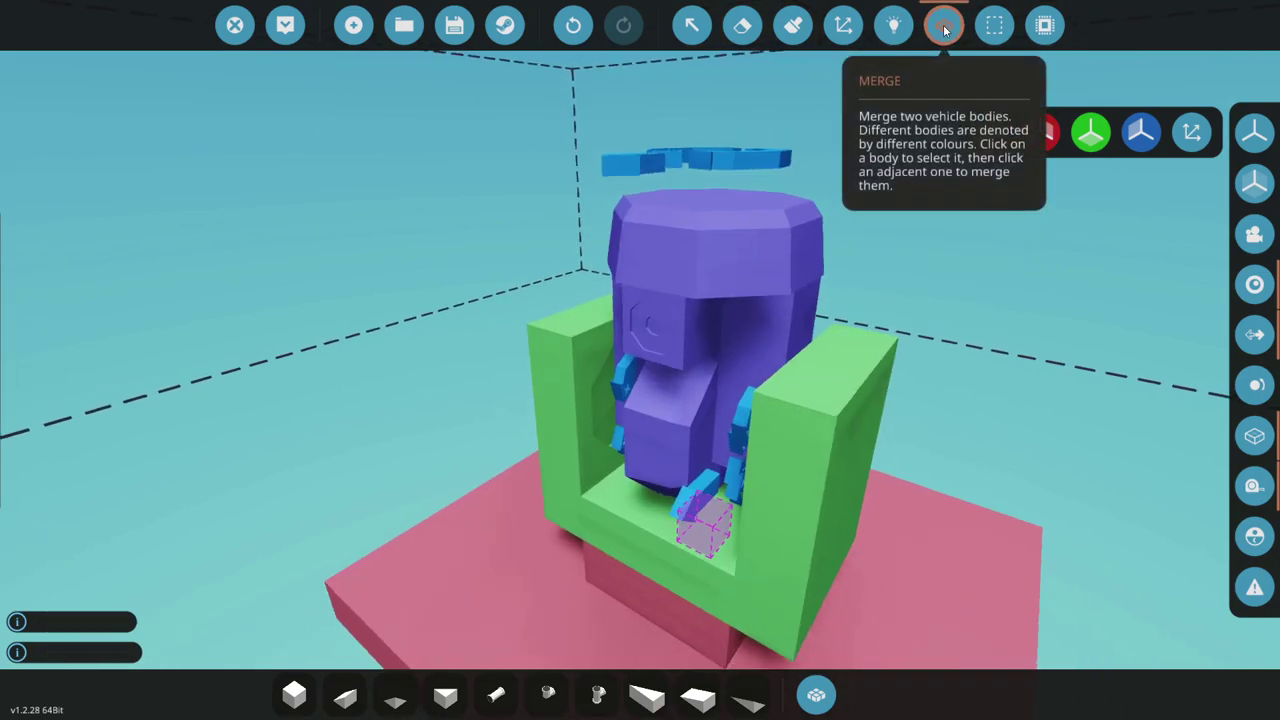
pyautogui.click(945, 27)
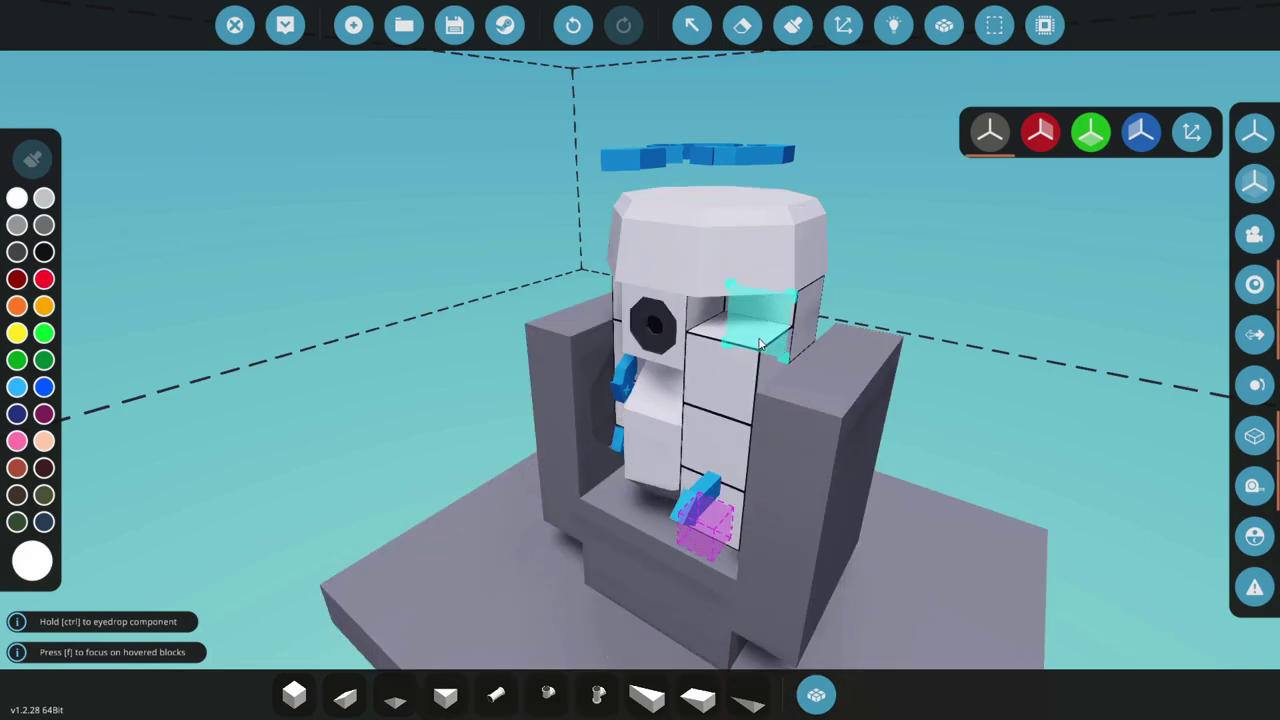
pyautogui.press('1')
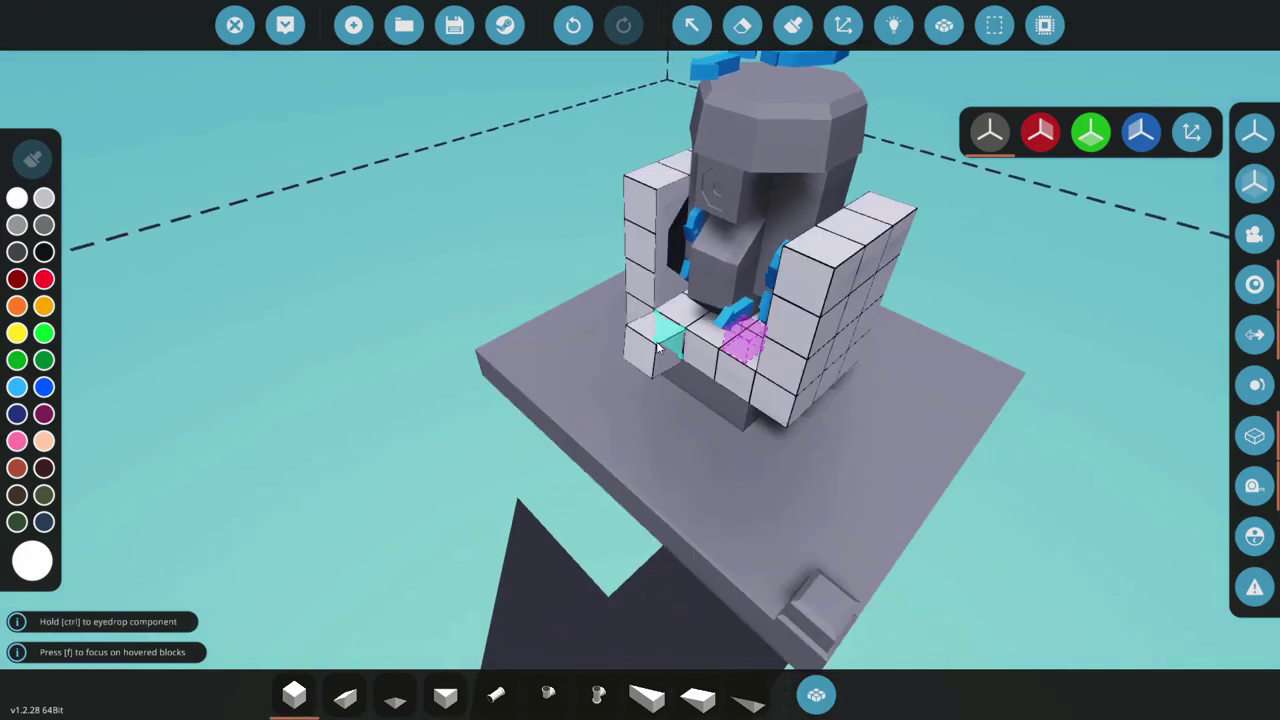
# Place a Constant On Signal component beside the Constant Number block on the base plate and link its output to the disc-shaped radar's on/off input
pyautogui.write('qon')
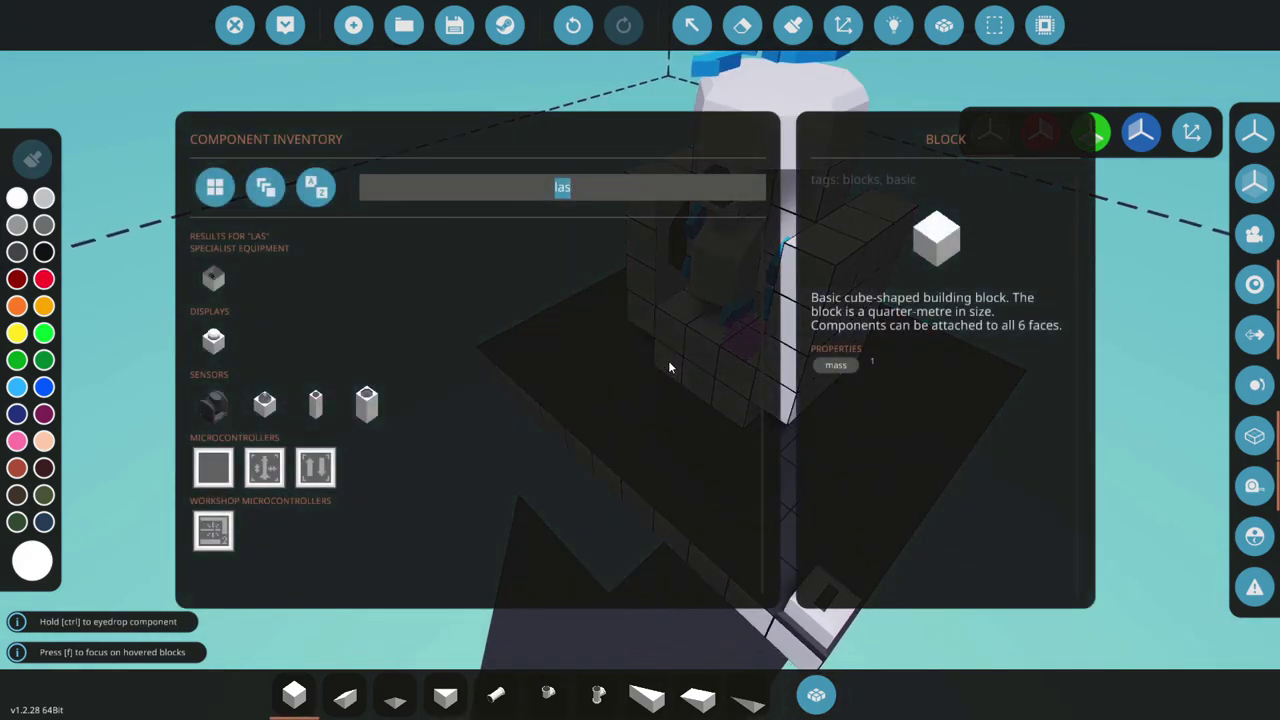
pyautogui.write(' s')
pyautogui.click(214, 404)
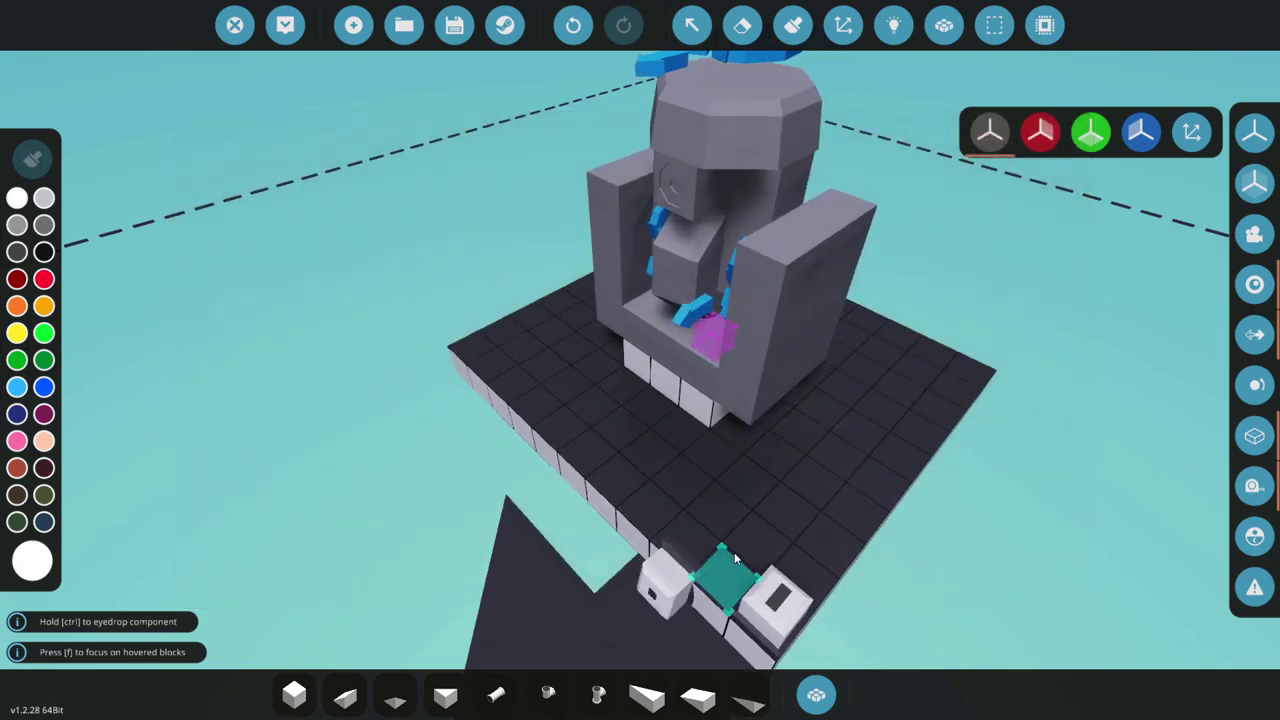
pyautogui.click(812, 580)
pyautogui.click(894, 25)
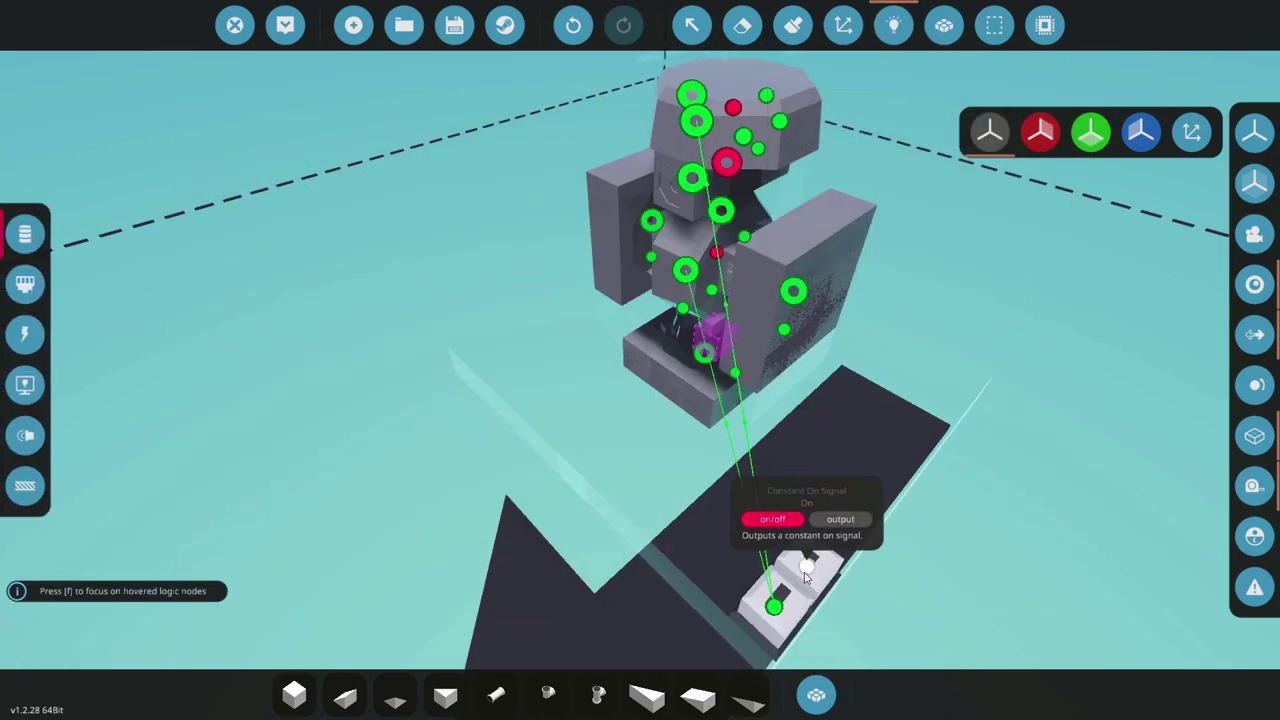
pyautogui.moveTo(806, 565); pyautogui.dragTo(729, 167)
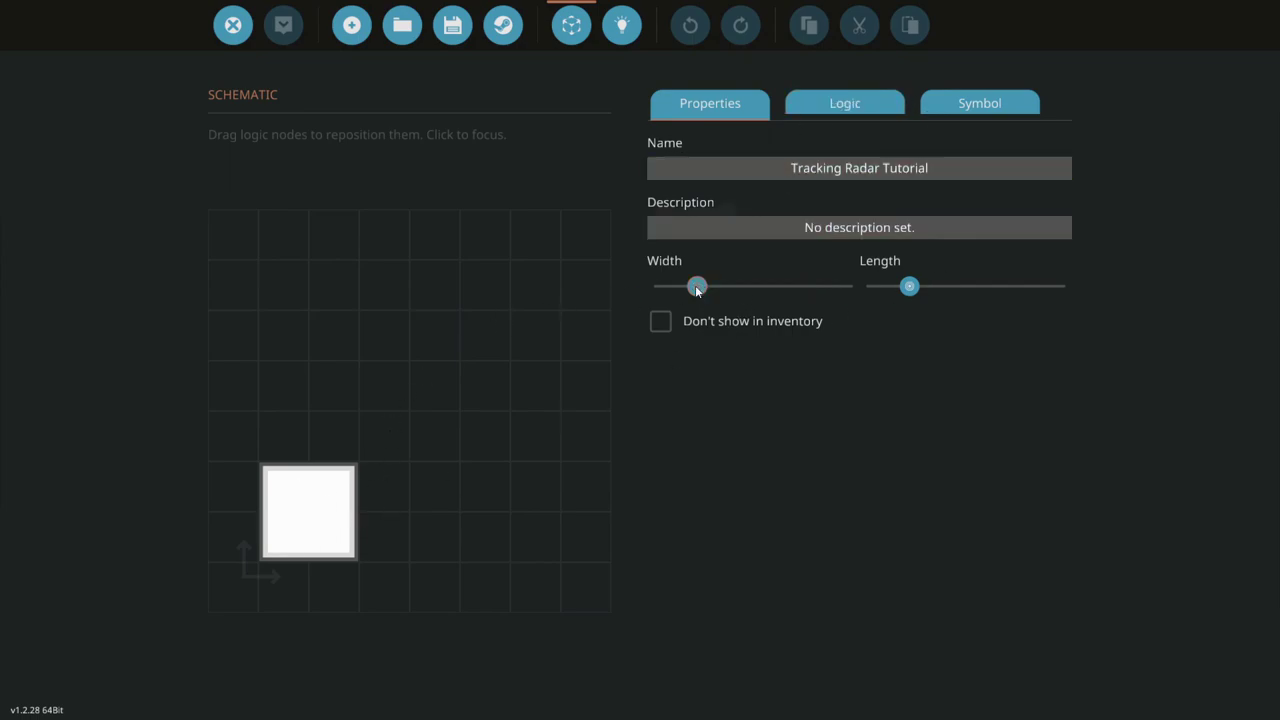
# Widen the Tracking Radar Tutorial microcontroller to three cells and add two on/off input nodes, naming the first Tracking ON/OFF
pyautogui.moveTo(697, 290); pyautogui.dragTo(728, 290)
pyautogui.click(898, 104)
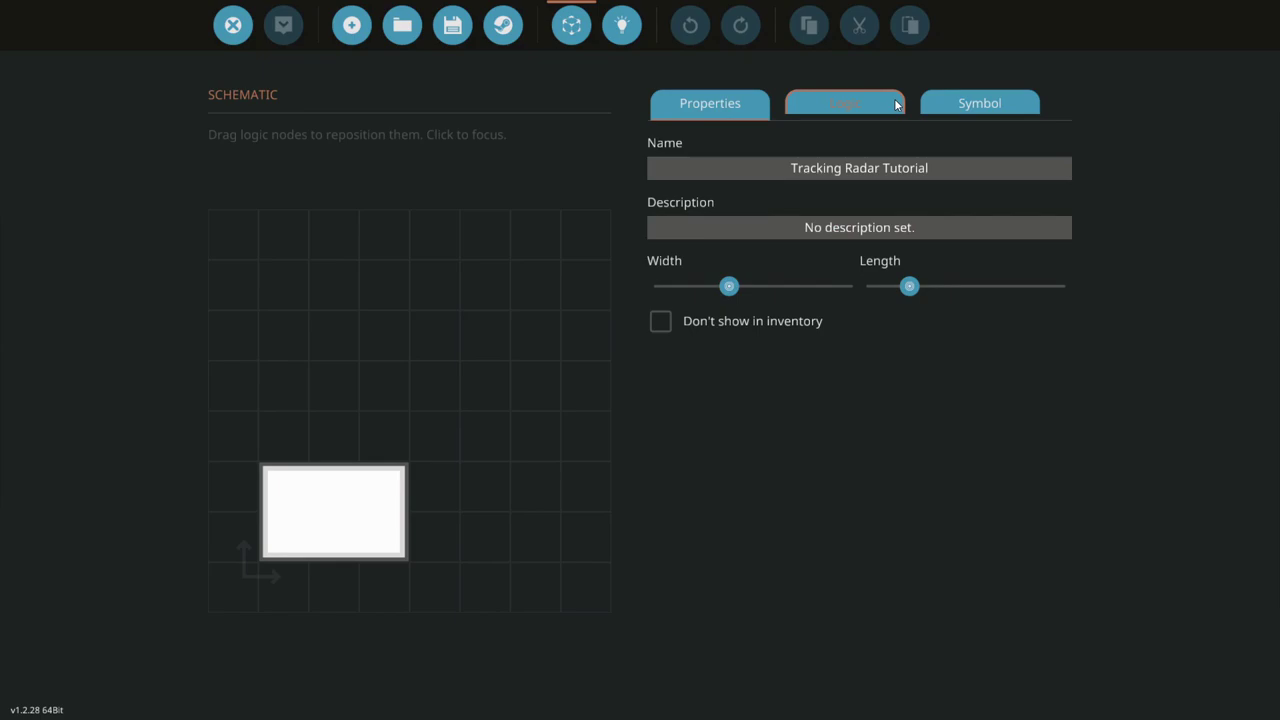
pyautogui.click(1058, 158)
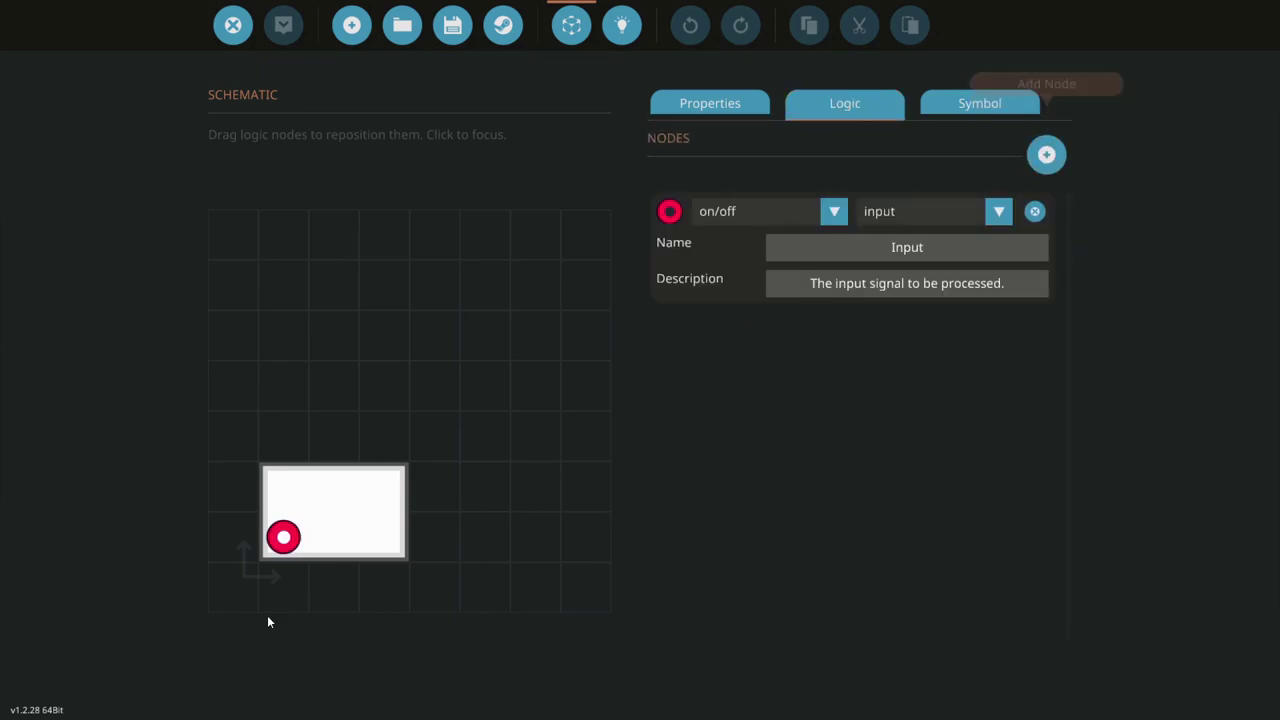
pyautogui.click(1046, 154)
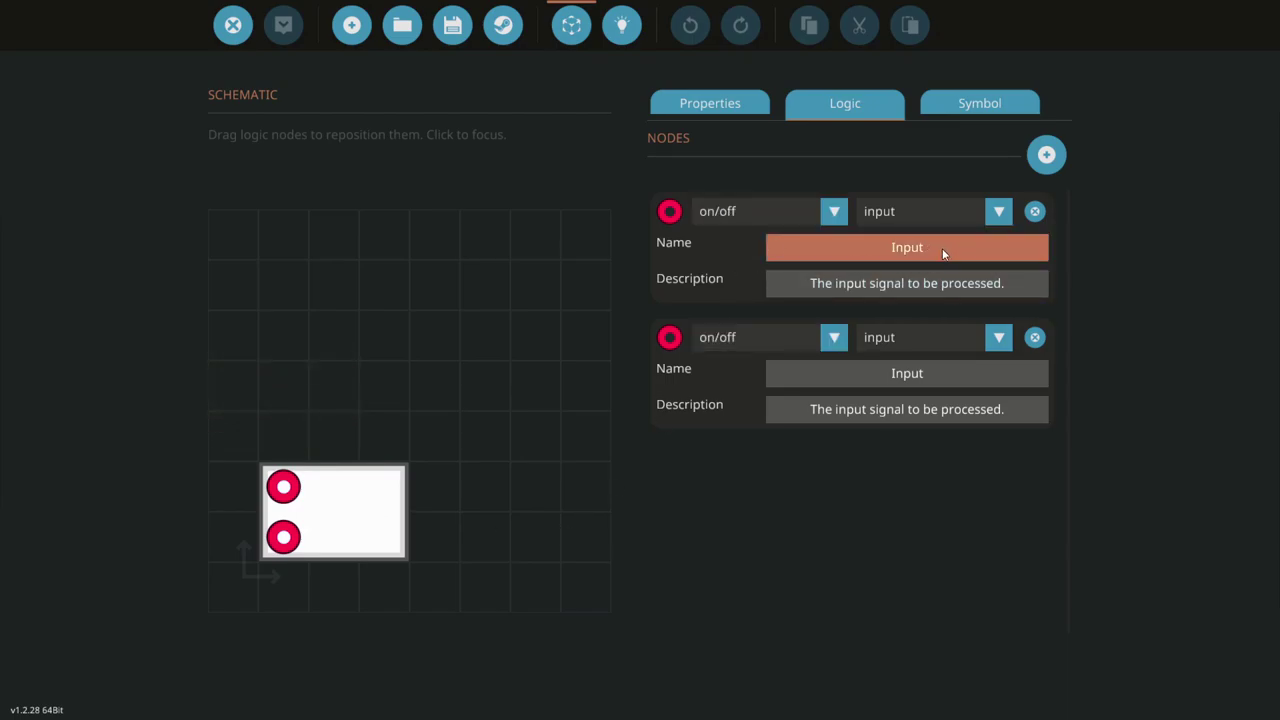
pyautogui.write('Tracking ON/OFF')
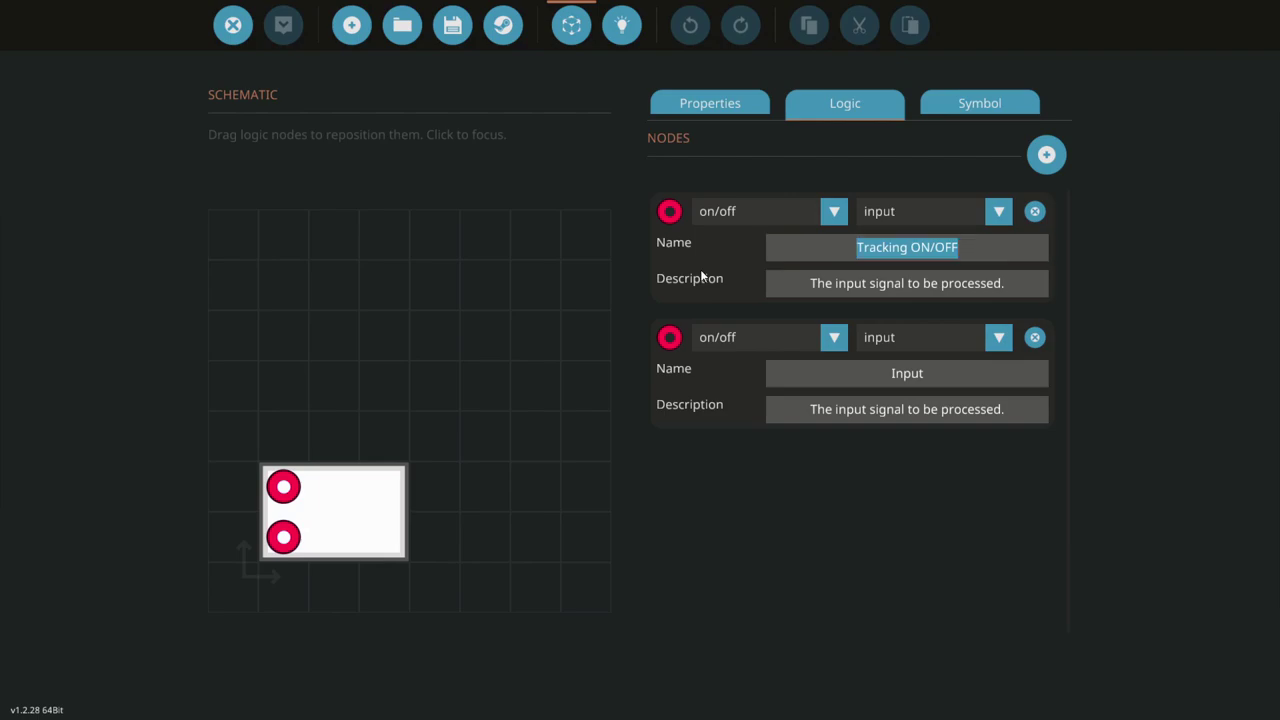
pyautogui.click(984, 255)
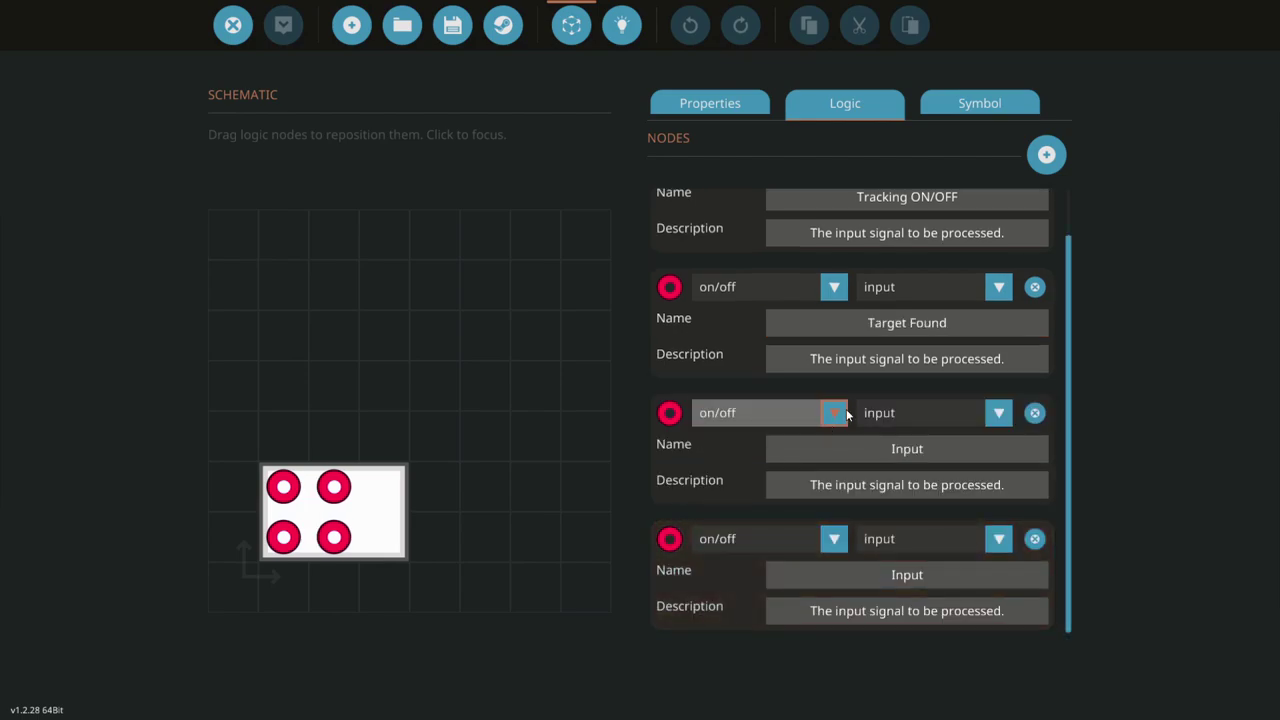
# Change the third and fourth nodes to number inputs named Radar Pitch Elevation and Radar Yaw Elevation
pyautogui.click(803, 412)
pyautogui.click(788, 463)
pyautogui.click(758, 530)
pyautogui.click(746, 583)
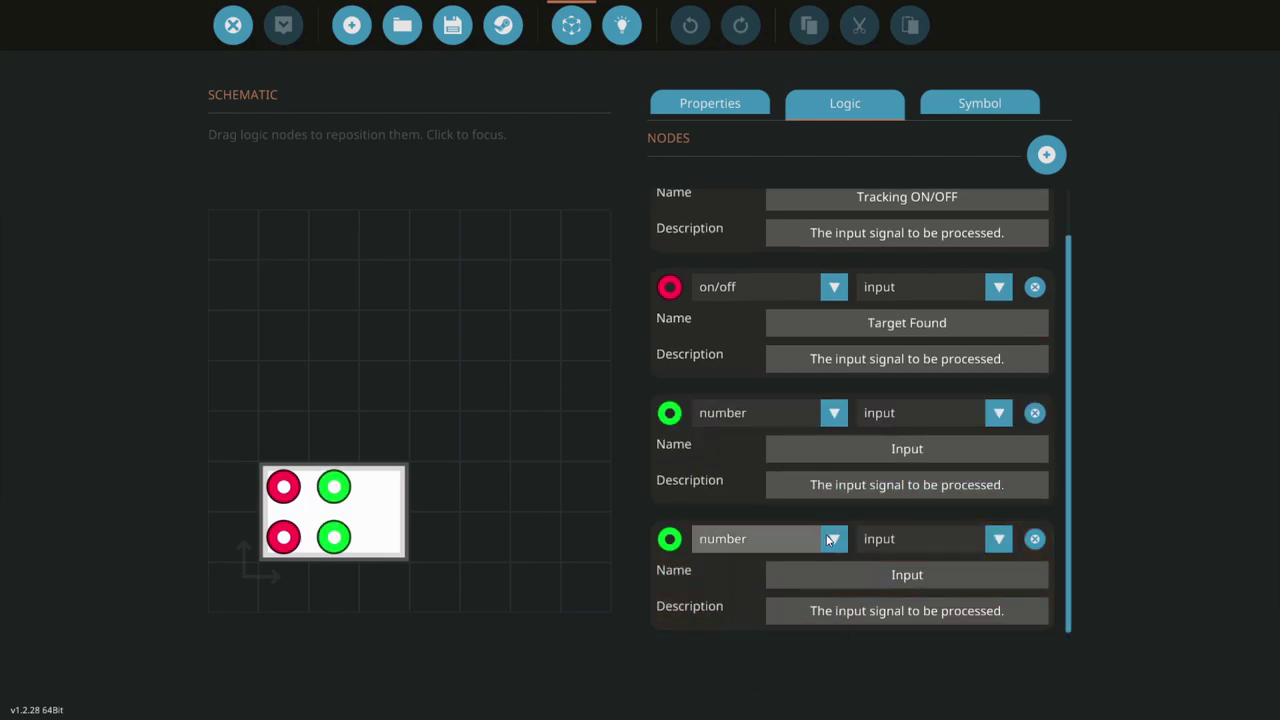
pyautogui.click(978, 446)
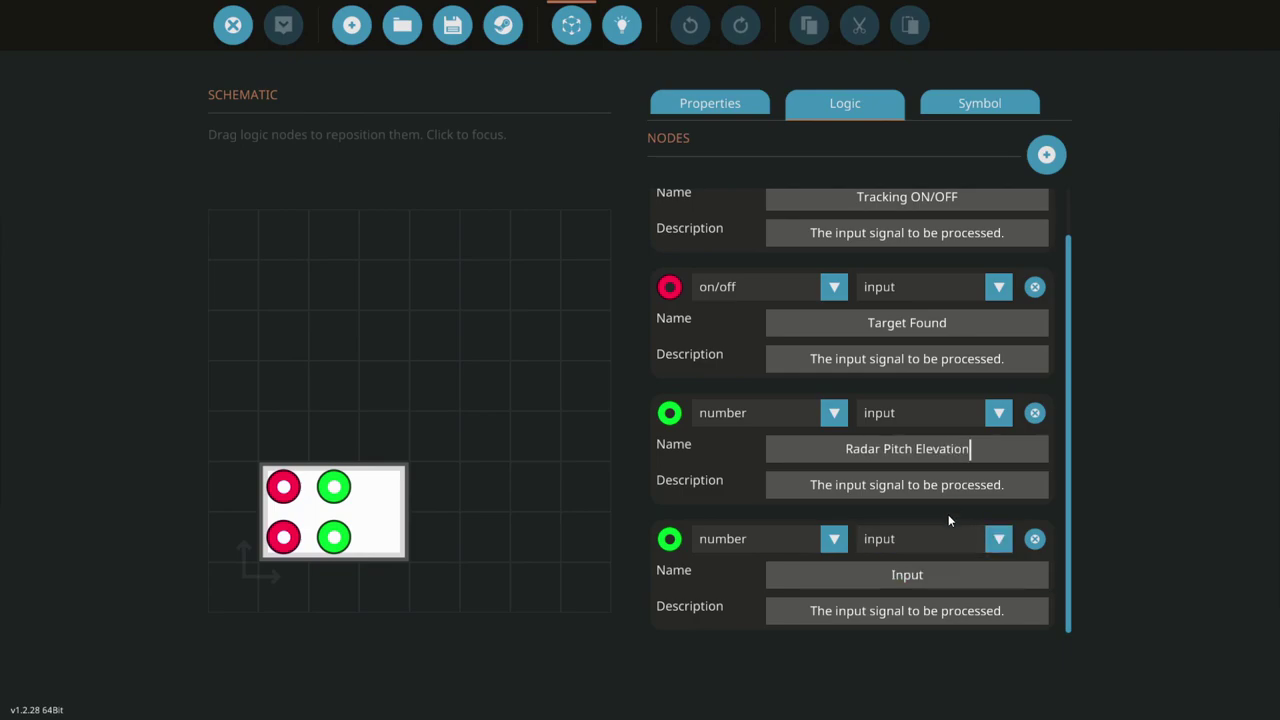
pyautogui.click(848, 456)
pyautogui.hotkey('ctrl', 'c')
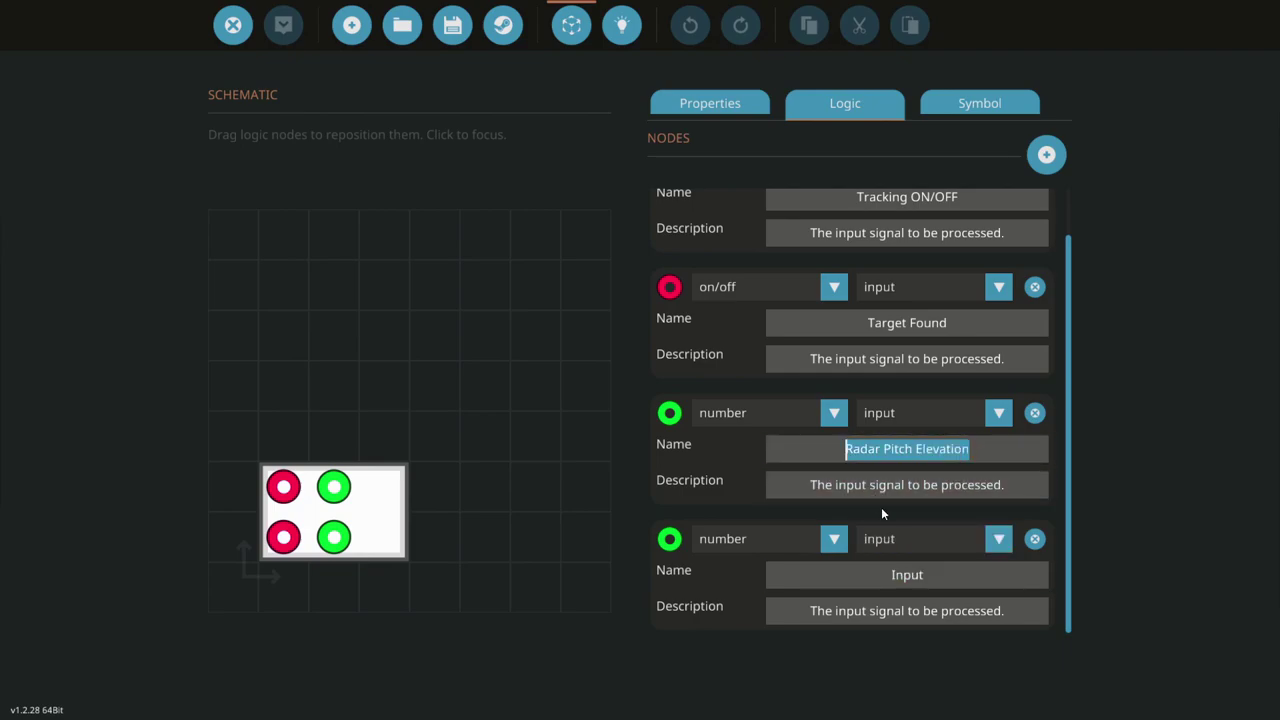
pyautogui.click(912, 577)
pyautogui.hotkey('ctrl', 'v')
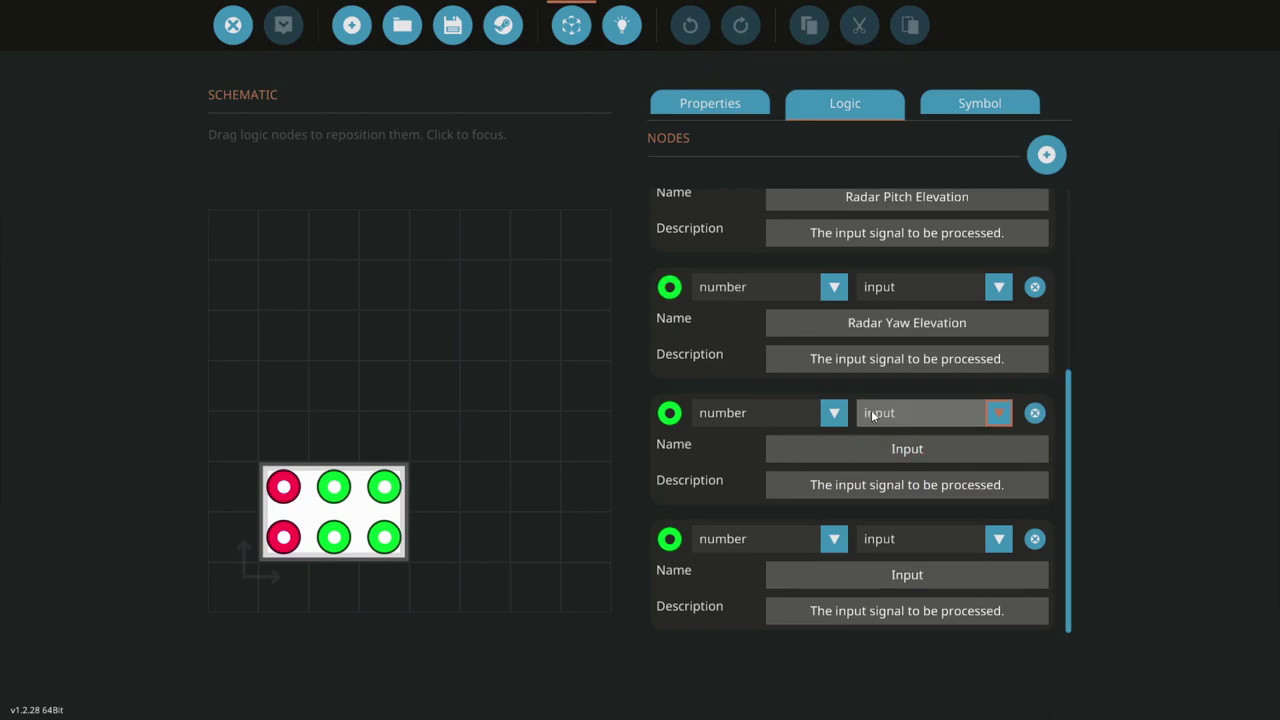
# Make the last two number nodes outputs named Pitch OUT and Yaw OUT
pyautogui.click(930, 413)
pyautogui.click(878, 460)
pyautogui.click(827, 453)
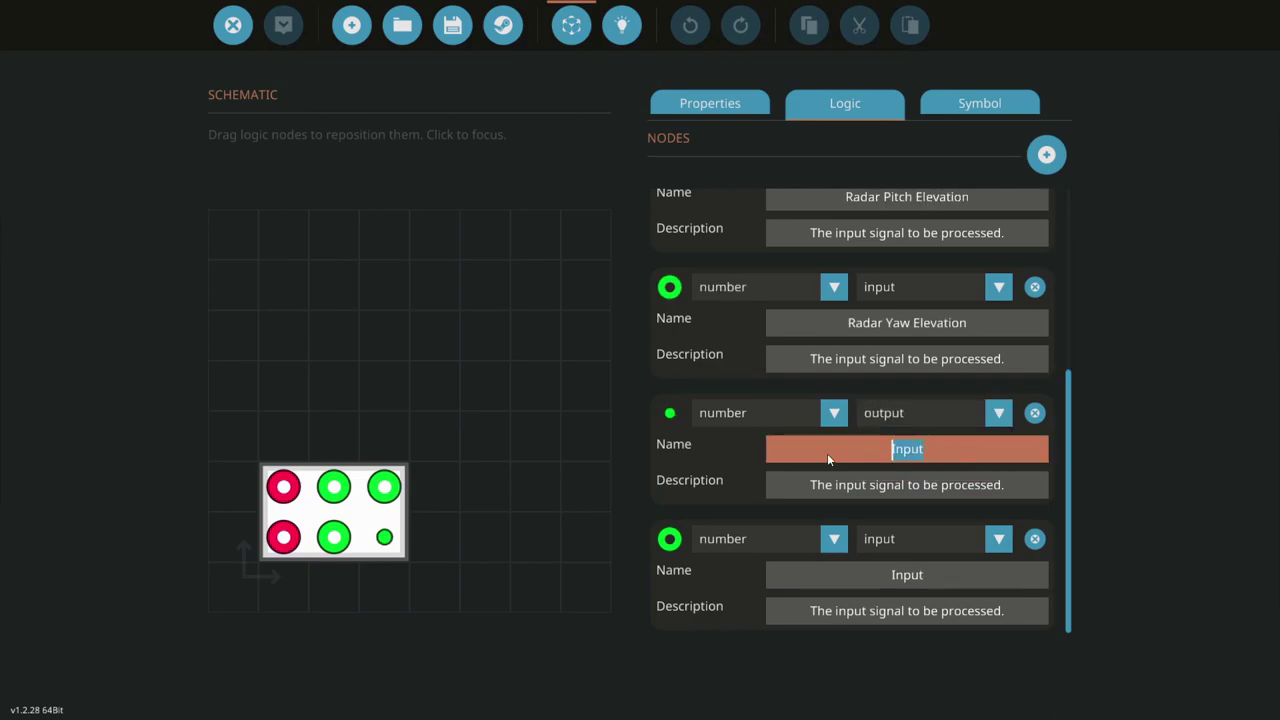
pyautogui.write('Pitch OUT')
pyautogui.press('Return')
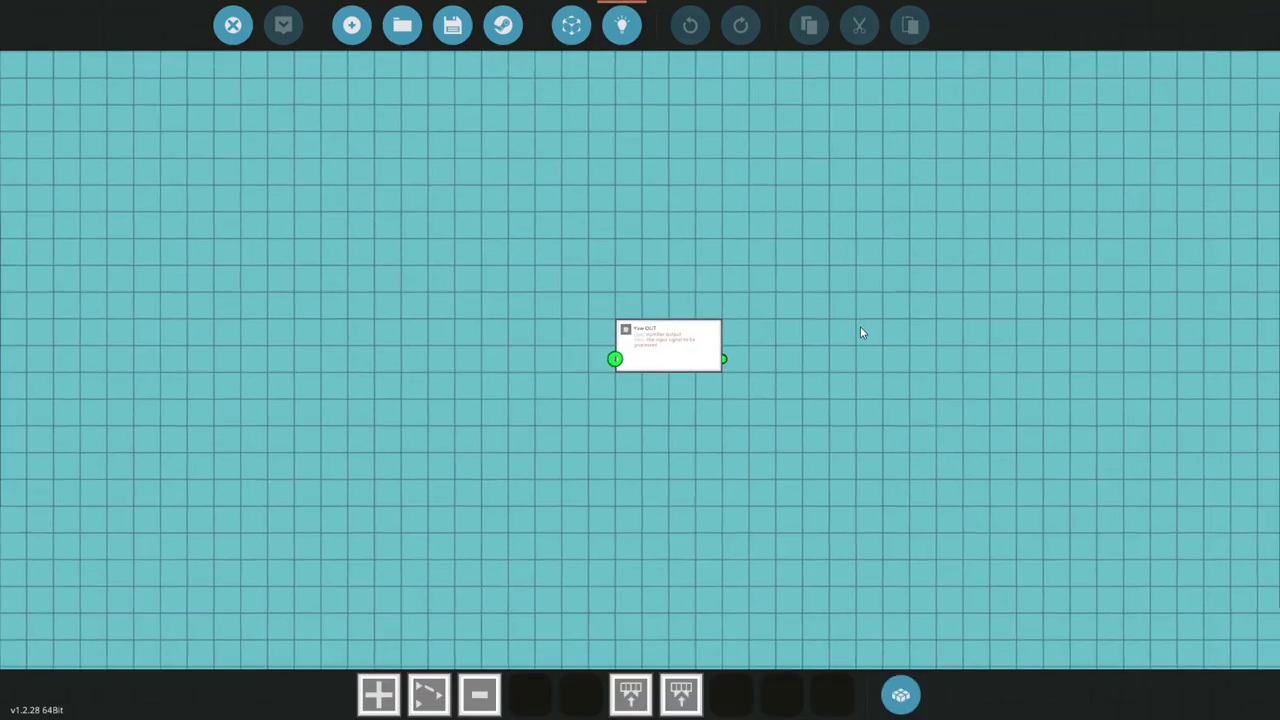
# Separate the stacked output nodes in the logic editor, placing Pitch OUT above Yaw OUT on the far right of the grid
pyautogui.moveTo(860, 326); pyautogui.dragTo(729, 345)
pyautogui.scroll(-2, 780, 343)
pyautogui.moveTo(610, 375); pyautogui.dragTo(565, 403)
pyautogui.scroll(5, 567, 405)
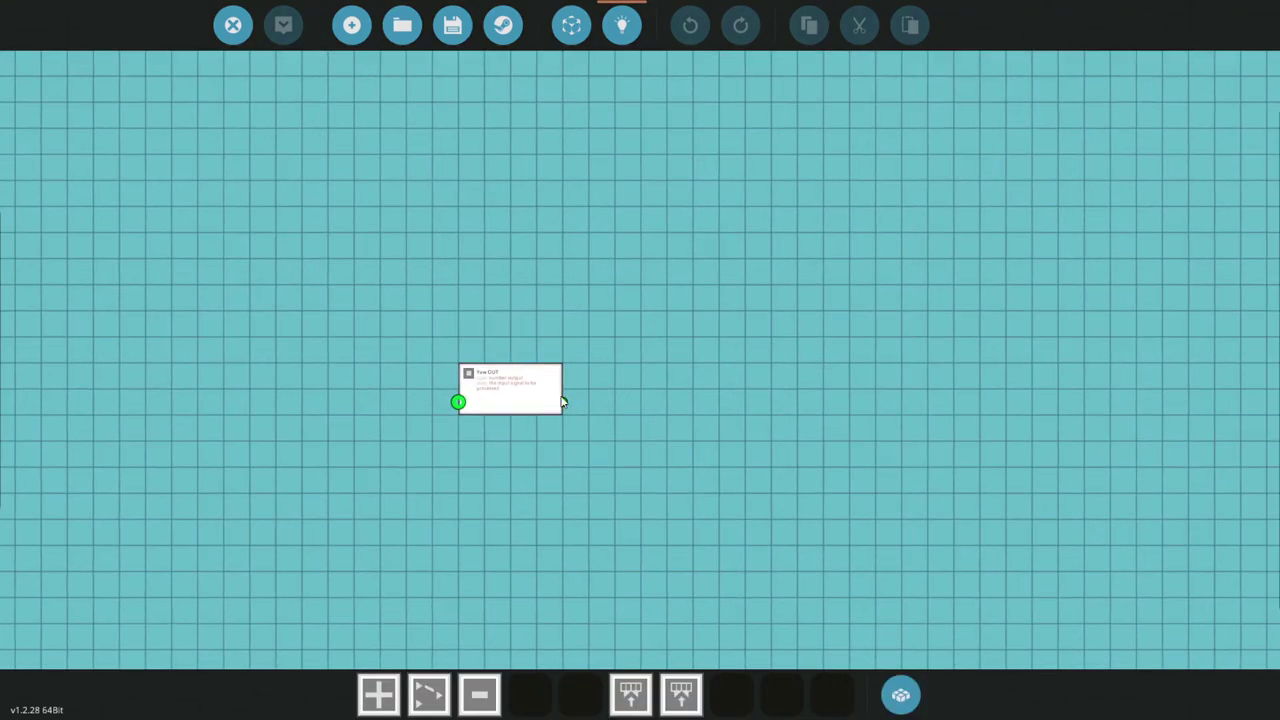
pyautogui.moveTo(453, 418); pyautogui.dragTo(954, 204)
pyautogui.scroll(-3, 678, 357)
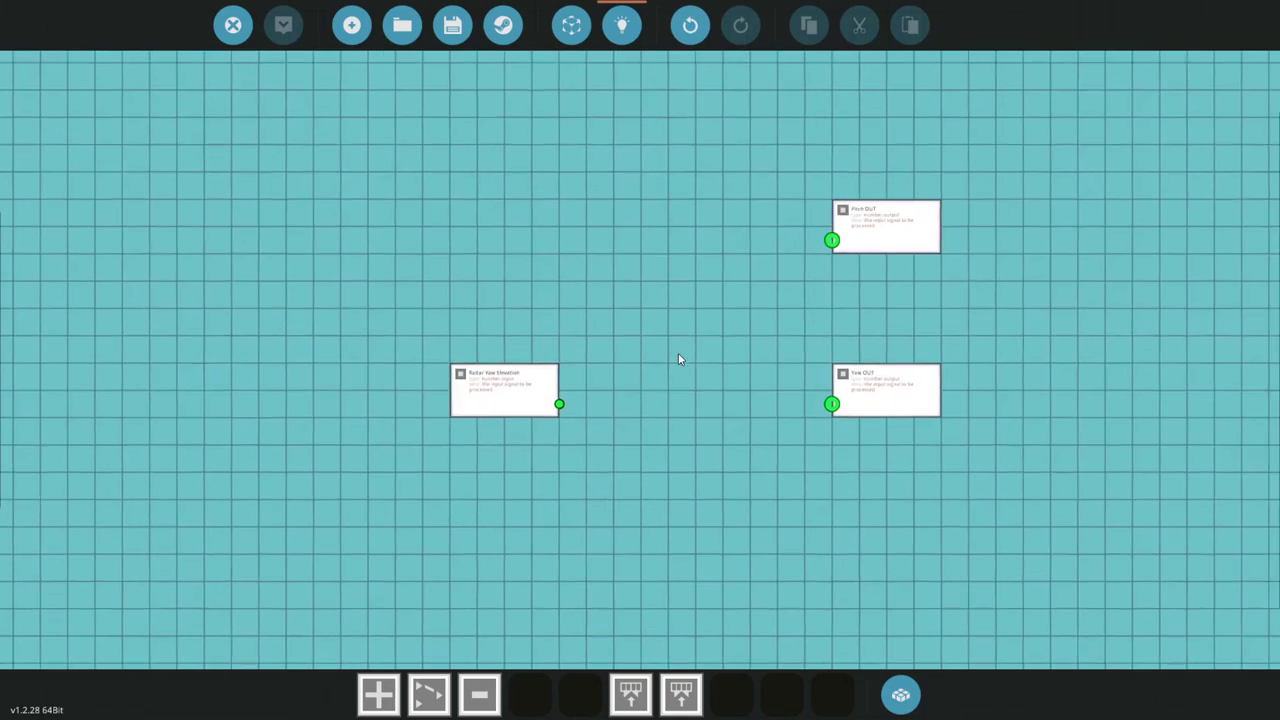
pyautogui.moveTo(777, 348); pyautogui.dragTo(889, 318)
pyautogui.scroll(1, 640, 370)
# Place Radar Pitch Elevation level with Pitch OUT and Radar Yaw Elevation level with Yaw OUT, well to the left of the outputs
pyautogui.moveTo(646, 383); pyautogui.dragTo(257, 171)
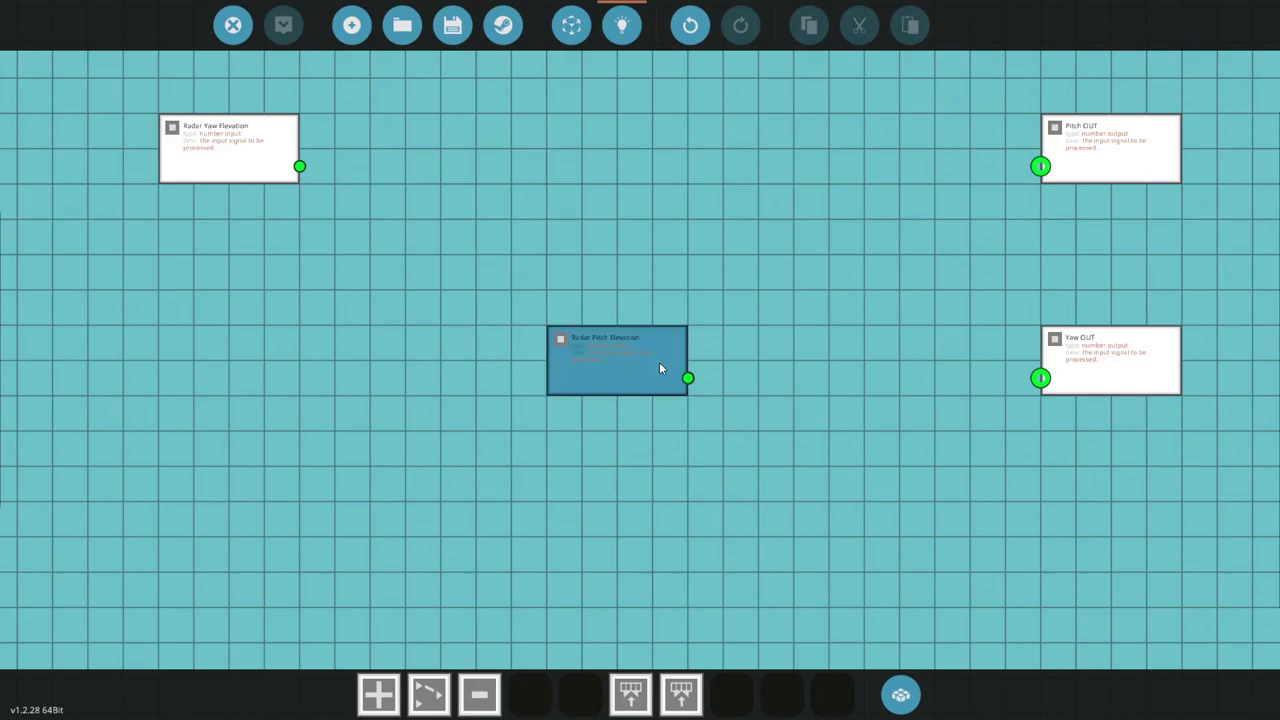
pyautogui.moveTo(663, 366); pyautogui.dragTo(256, 372)
pyautogui.moveTo(208, 137); pyautogui.dragTo(188, 422)
pyautogui.moveTo(243, 350); pyautogui.dragTo(251, 149)
pyautogui.moveTo(229, 443); pyautogui.dragTo(268, 380)
# Stack the Tracking ON/OFF node above the Target Found node to the left of the radar elevation inputs
pyautogui.scroll(-2, 560, 390)
pyautogui.moveTo(700, 395); pyautogui.dragTo(470, 319)
pyautogui.scroll(1, 854, 408)
pyautogui.moveTo(772, 364); pyautogui.dragTo(445, 238)
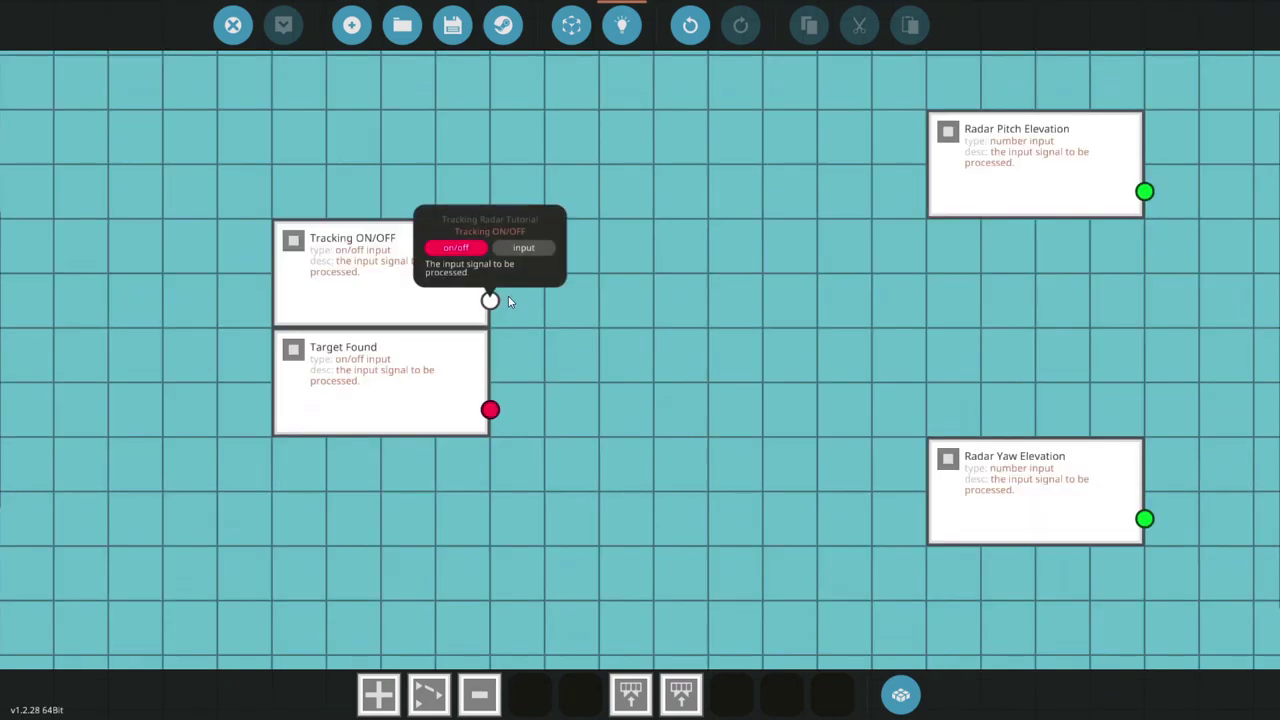
pyautogui.scroll(-1, 708, 319)
pyautogui.scroll(-2, 913, 388)
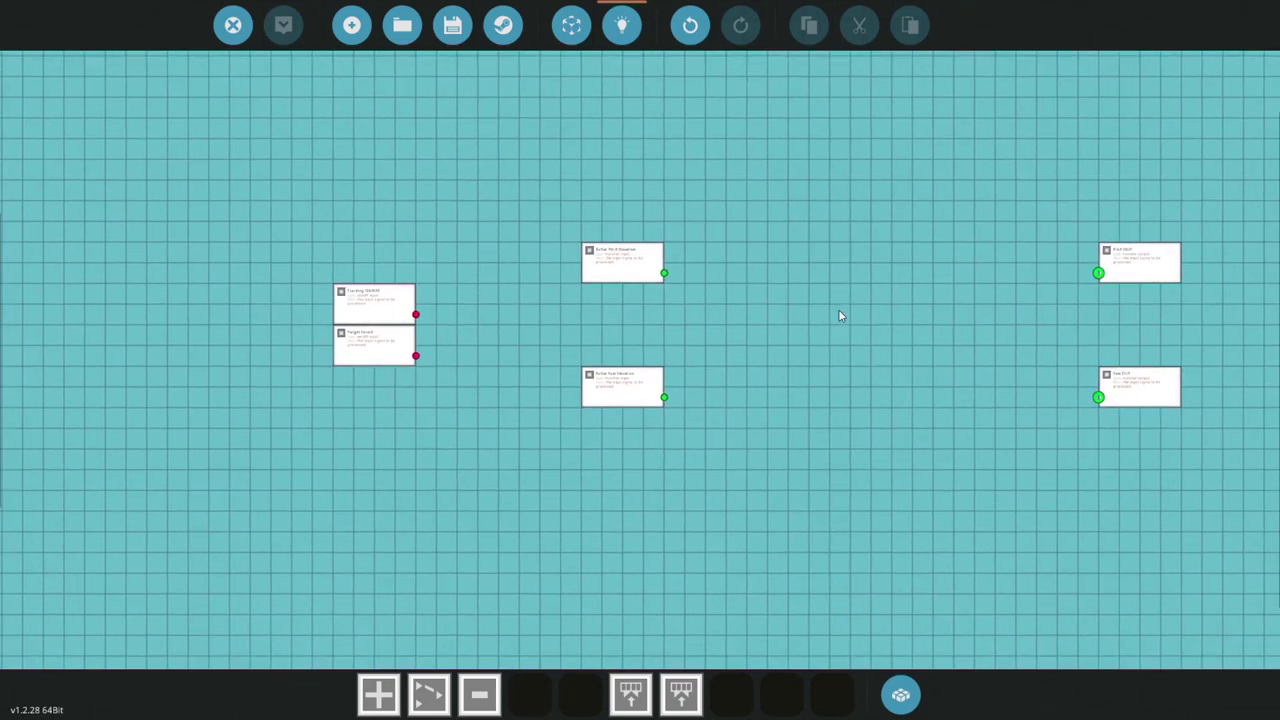
pyautogui.scroll(3, 500, 343)
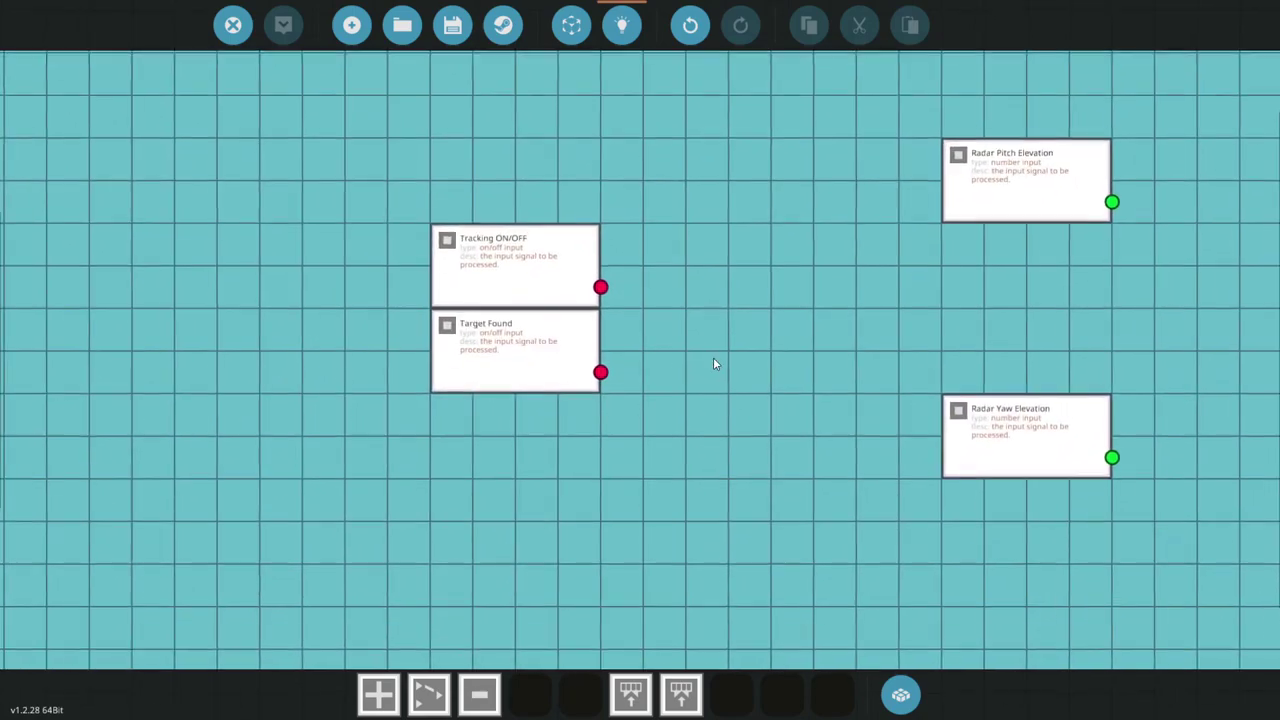
pyautogui.moveTo(600, 372); pyautogui.dragTo(619, 399)
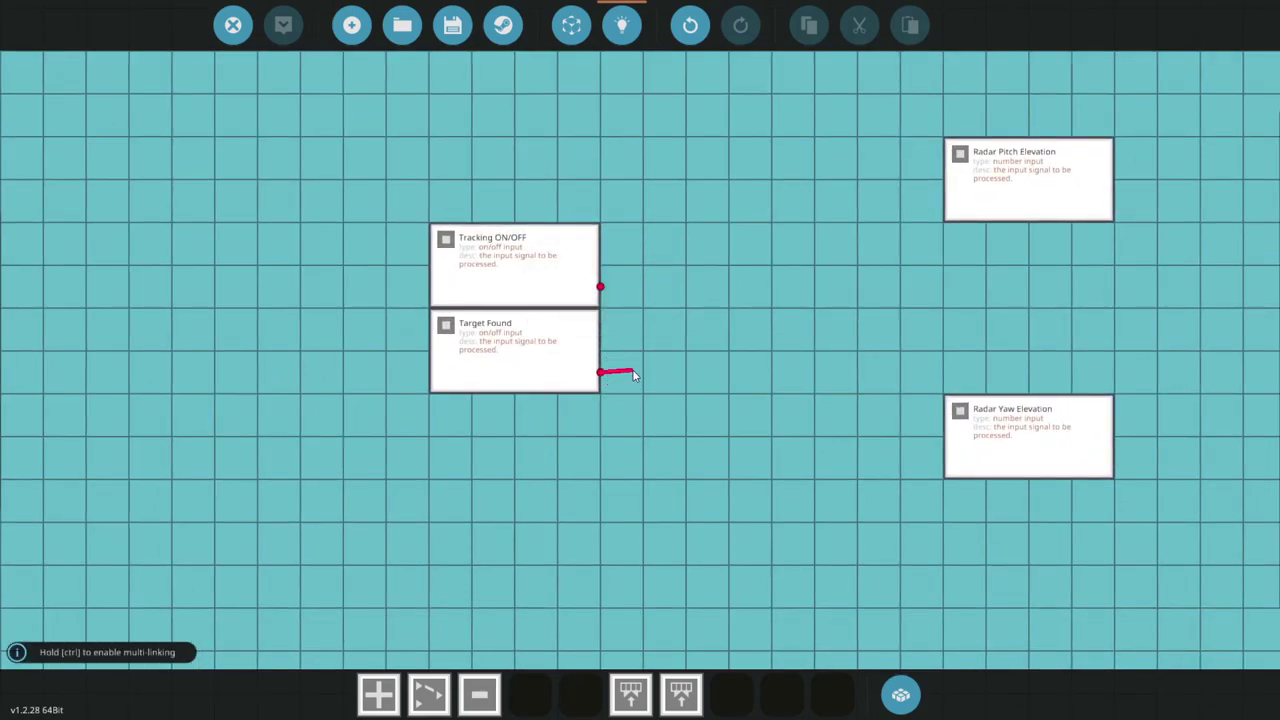
pyautogui.moveTo(707, 388); pyautogui.dragTo(712, 392)
pyautogui.scroll(-3, 722, 392)
pyautogui.press('d')
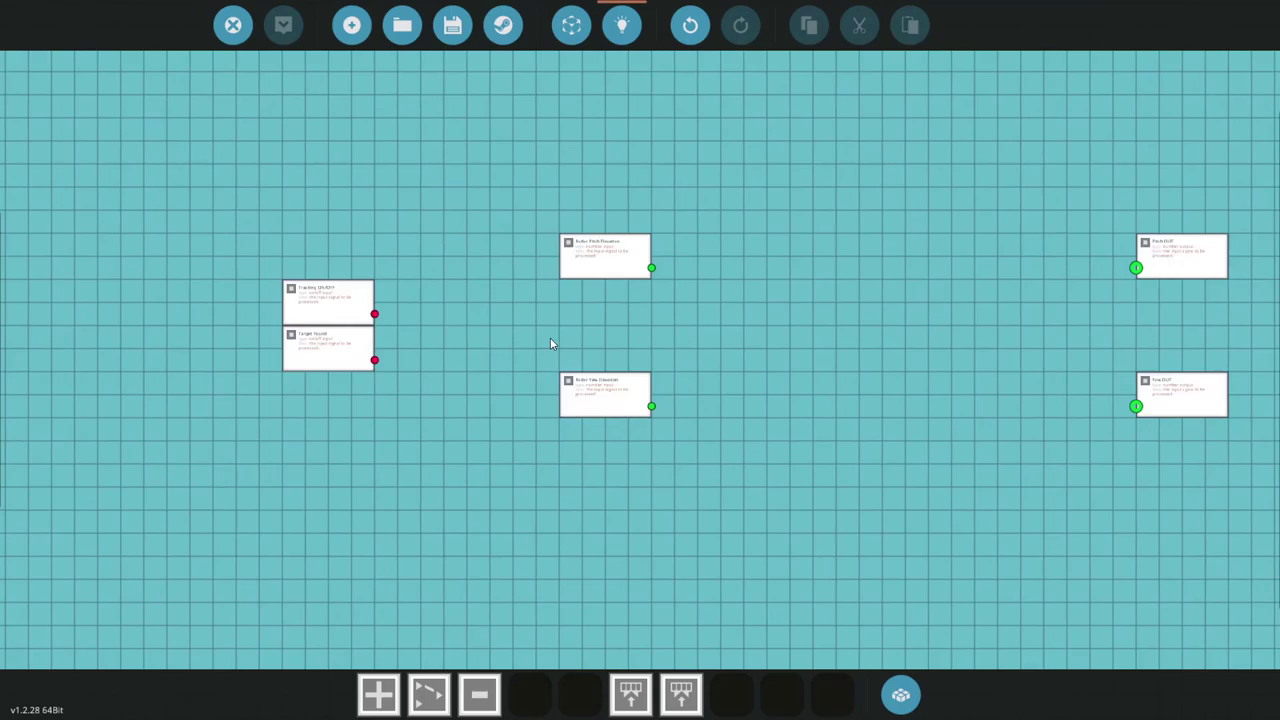
pyautogui.scroll(2, 700, 352)
pyautogui.press('a')
pyautogui.scroll(-2, 900, 390)
pyautogui.press('d')
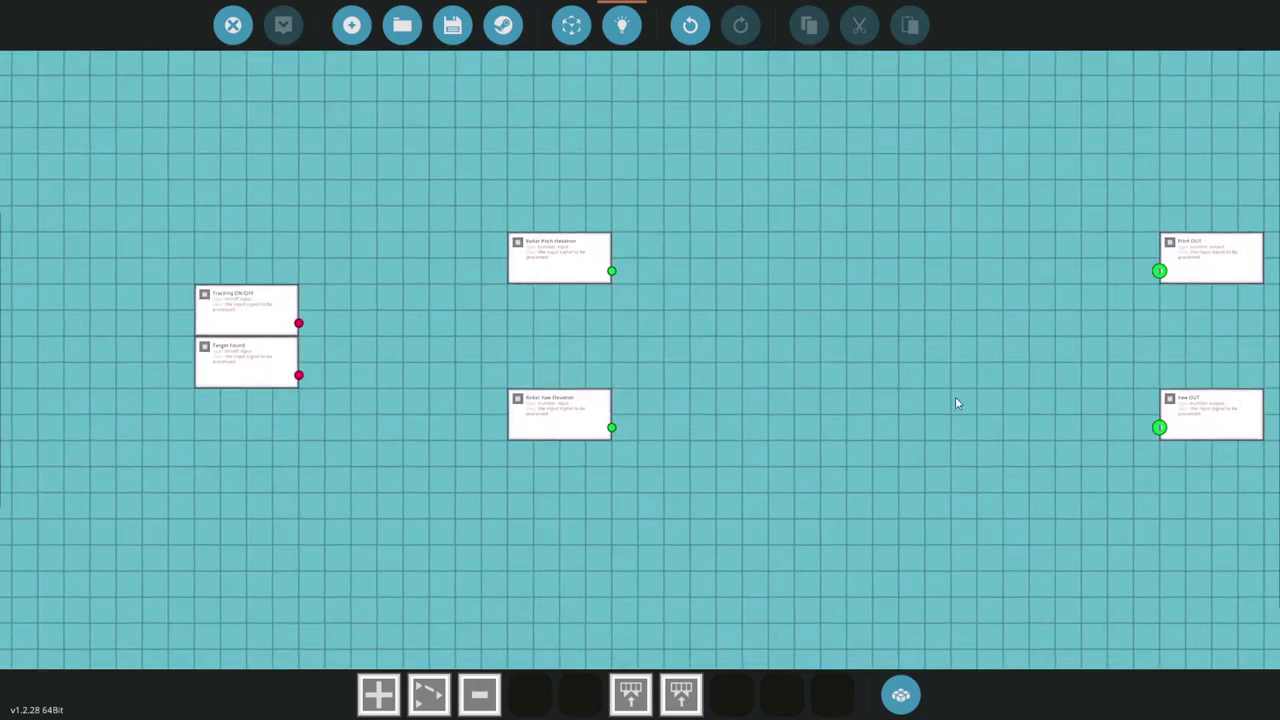
# Add an AND gate, link Tracking ON/OFF and Target Found to its inputs, and space those two nodes apart vertically
pyautogui.press('a')
pyautogui.scroll(2, 855, 372)
pyautogui.press('Tab')
pyautogui.write('and')
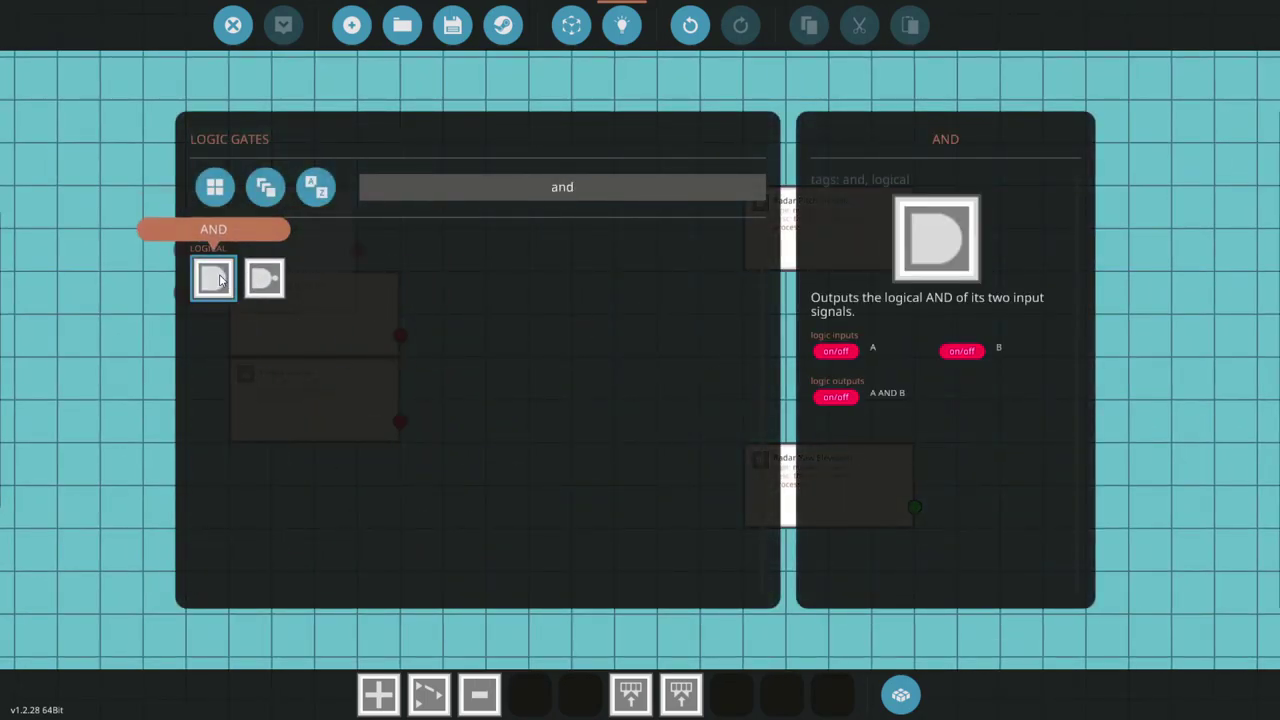
pyautogui.moveTo(220, 280); pyautogui.dragTo(528, 335)
pyautogui.moveTo(400, 335); pyautogui.dragTo(443, 335)
pyautogui.moveTo(400, 421); pyautogui.dragTo(443, 378)
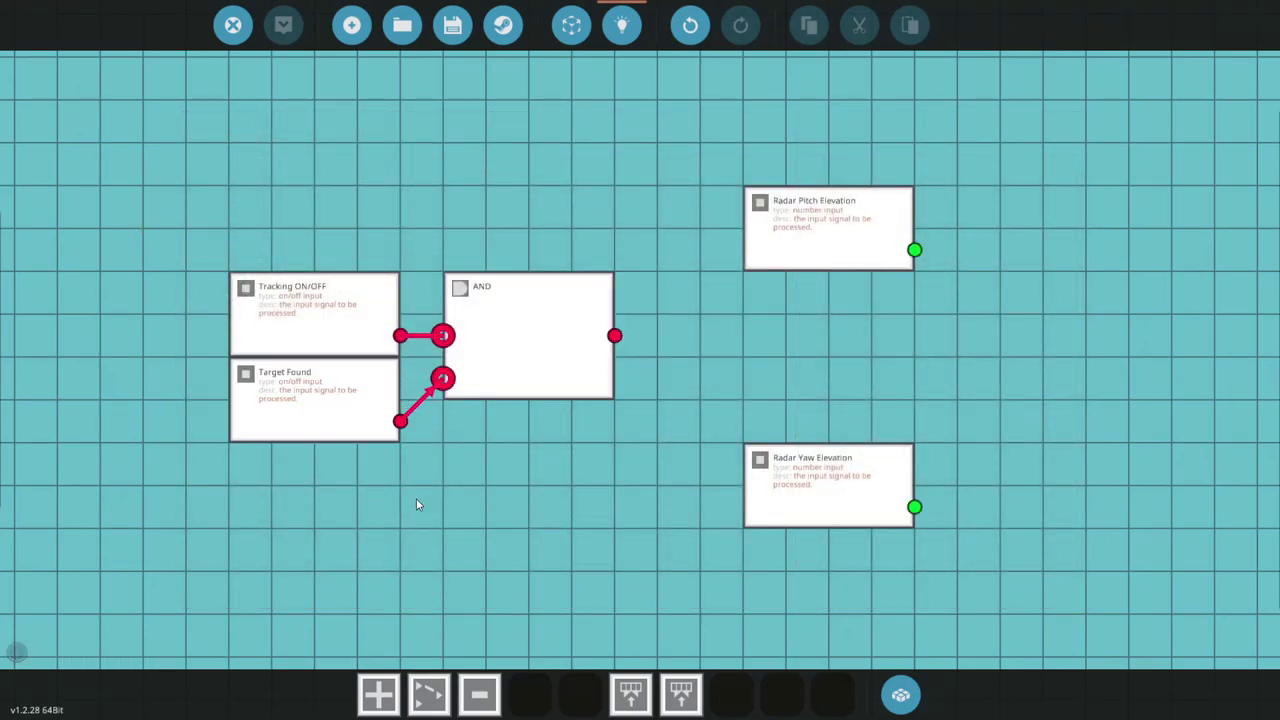
pyautogui.moveTo(339, 318); pyautogui.dragTo(350, 278)
pyautogui.moveTo(349, 390); pyautogui.dragTo(442, 378)
# Search the logic gates for "numer" and place Numerical Switchboxes in front of Pitch OUT and Yaw OUT
pyautogui.scroll(-5, 565, 474)
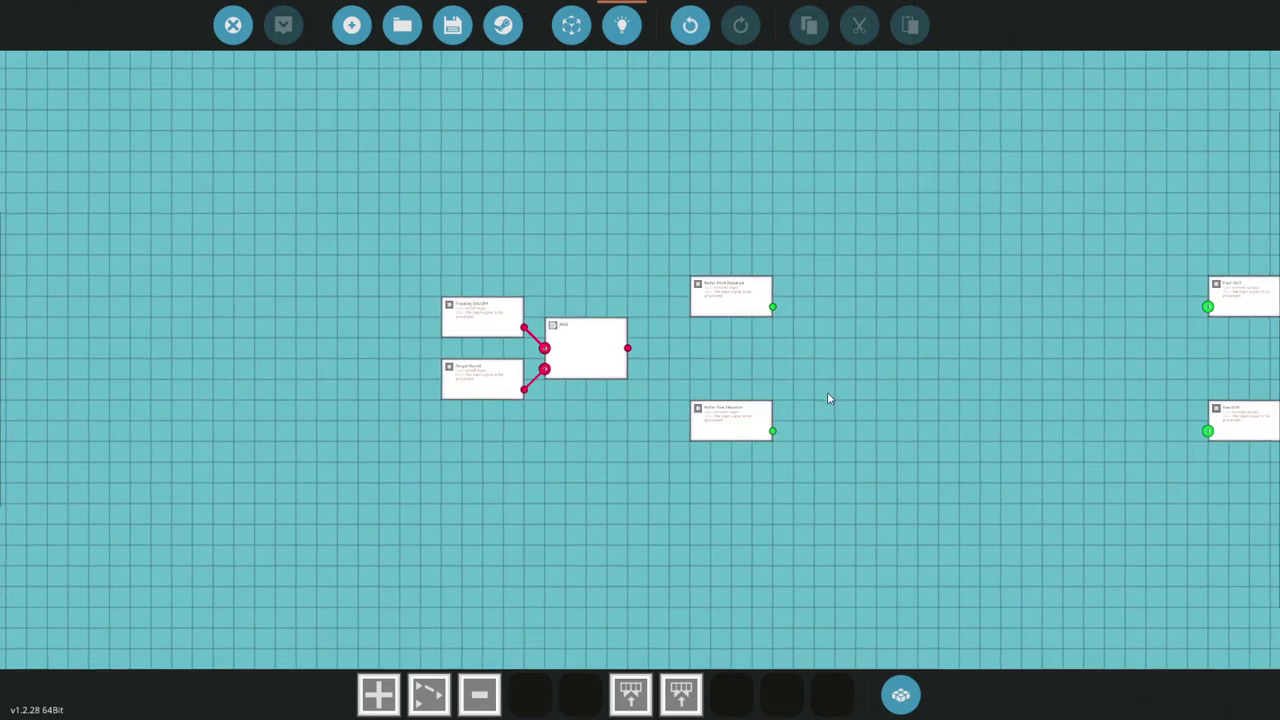
pyautogui.moveTo(827, 396); pyautogui.dragTo(729, 376)
pyautogui.scroll(2, 729, 376)
pyautogui.scroll(-1, 702, 346)
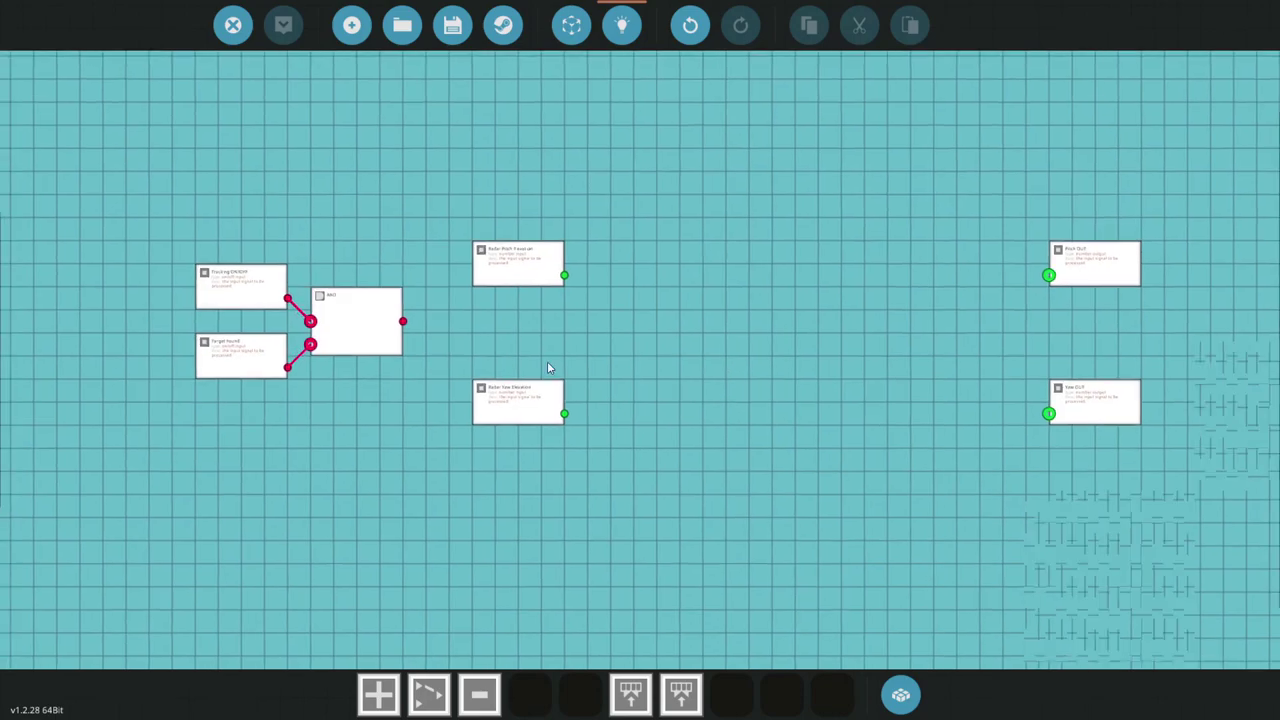
pyautogui.scroll(1, 738, 421)
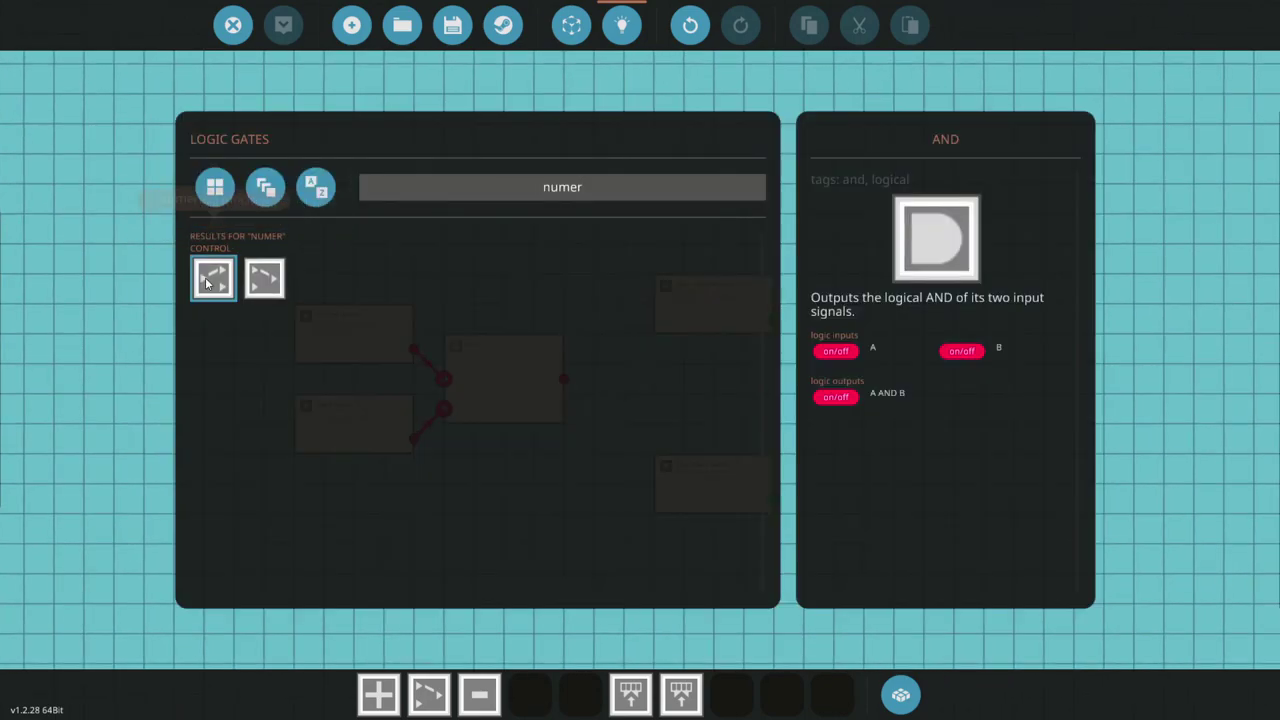
pyautogui.click(252, 286)
pyautogui.scroll(-2, 829, 340)
pyautogui.scroll(3, 850, 332)
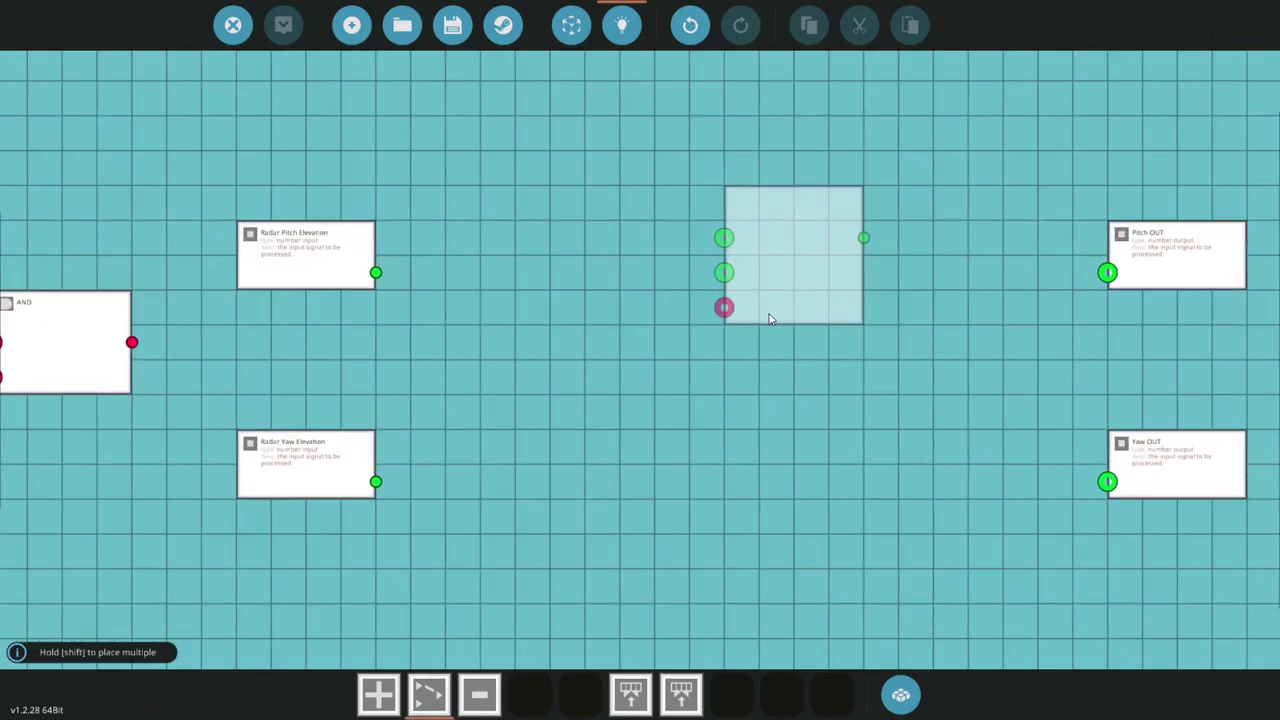
pyautogui.scroll(-1, 775, 314)
pyautogui.click(862, 293)
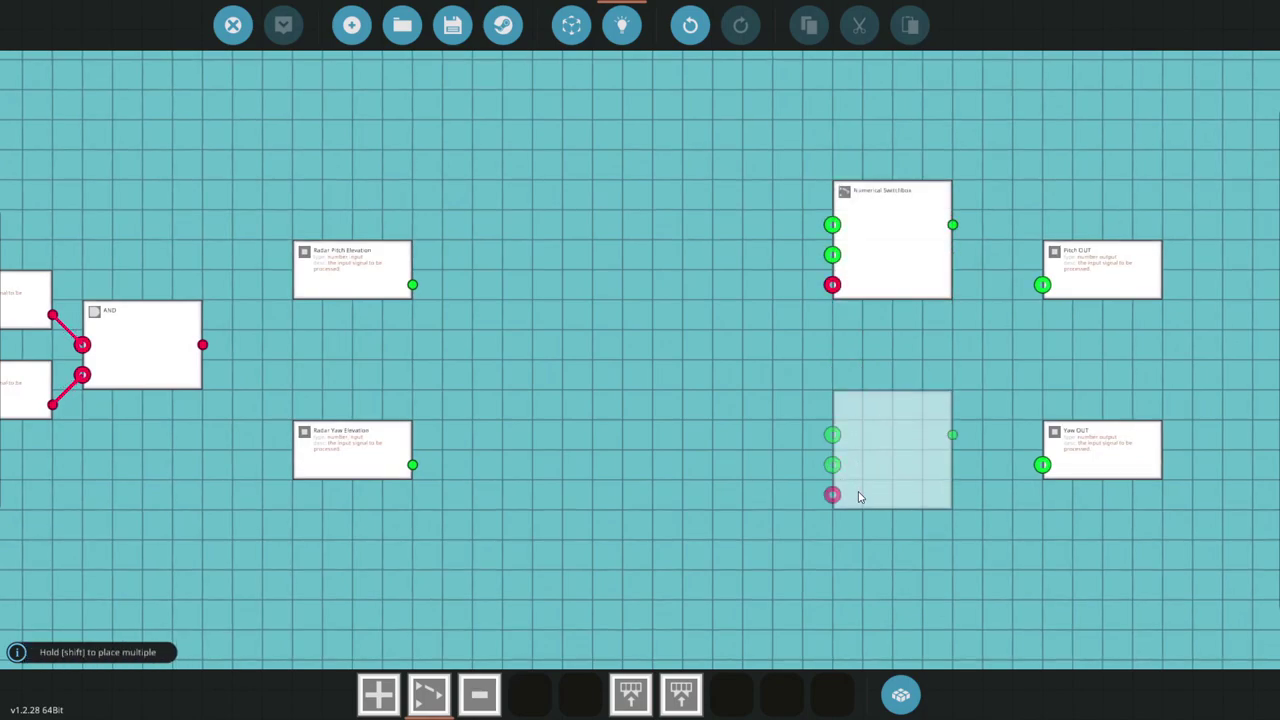
pyautogui.click(859, 541)
# Link the Numerical Switchbox outputs to Pitch OUT and Yaw OUT, and connect the AND output to both switch inputs
pyautogui.moveTo(1042, 285); pyautogui.dragTo(953, 225)
pyautogui.moveTo(915, 255); pyautogui.dragTo(917, 287)
pyautogui.moveTo(952, 462); pyautogui.dragTo(1042, 464)
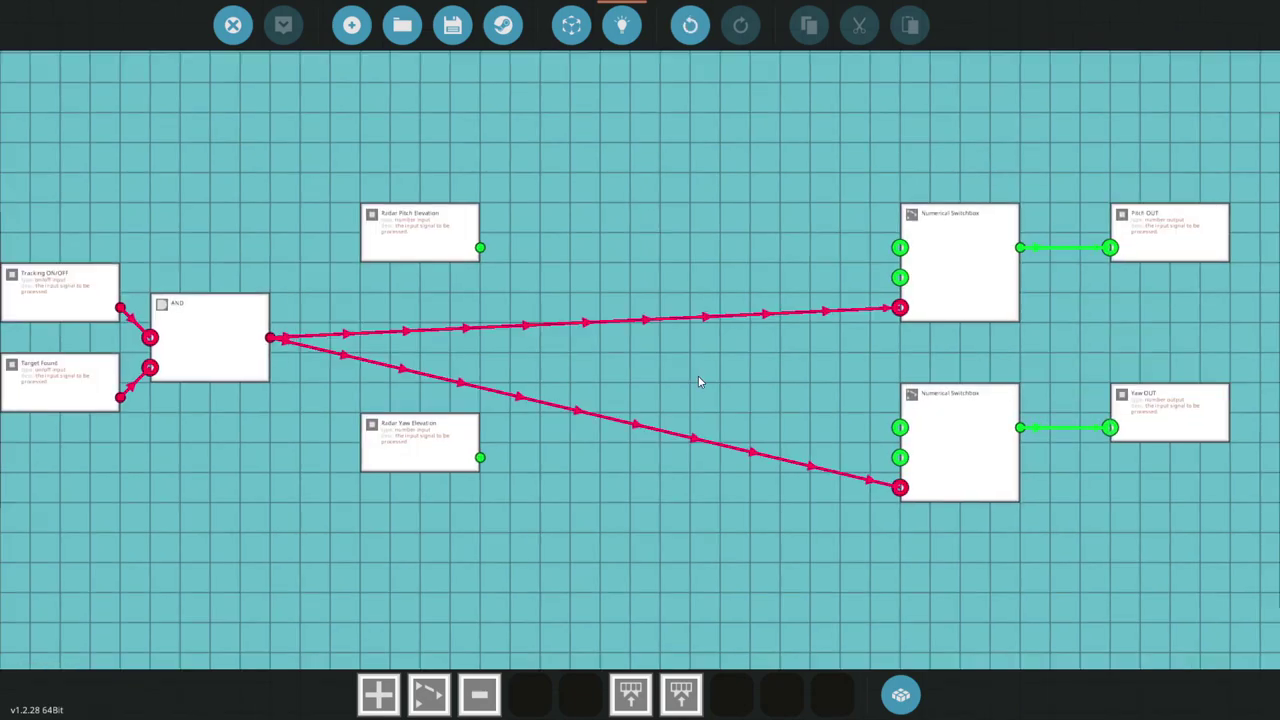
pyautogui.scroll(2, 631, 369)
pyautogui.scroll(2, 693, 402)
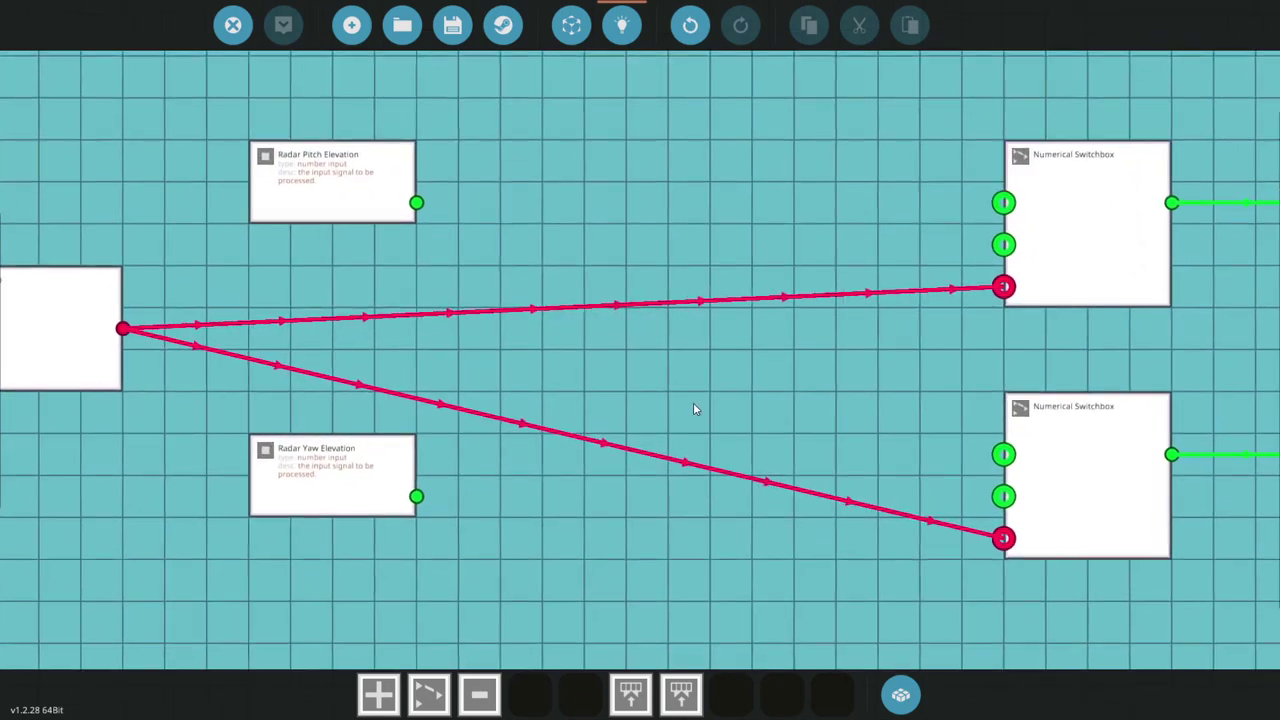
pyautogui.scroll(-2, 687, 400)
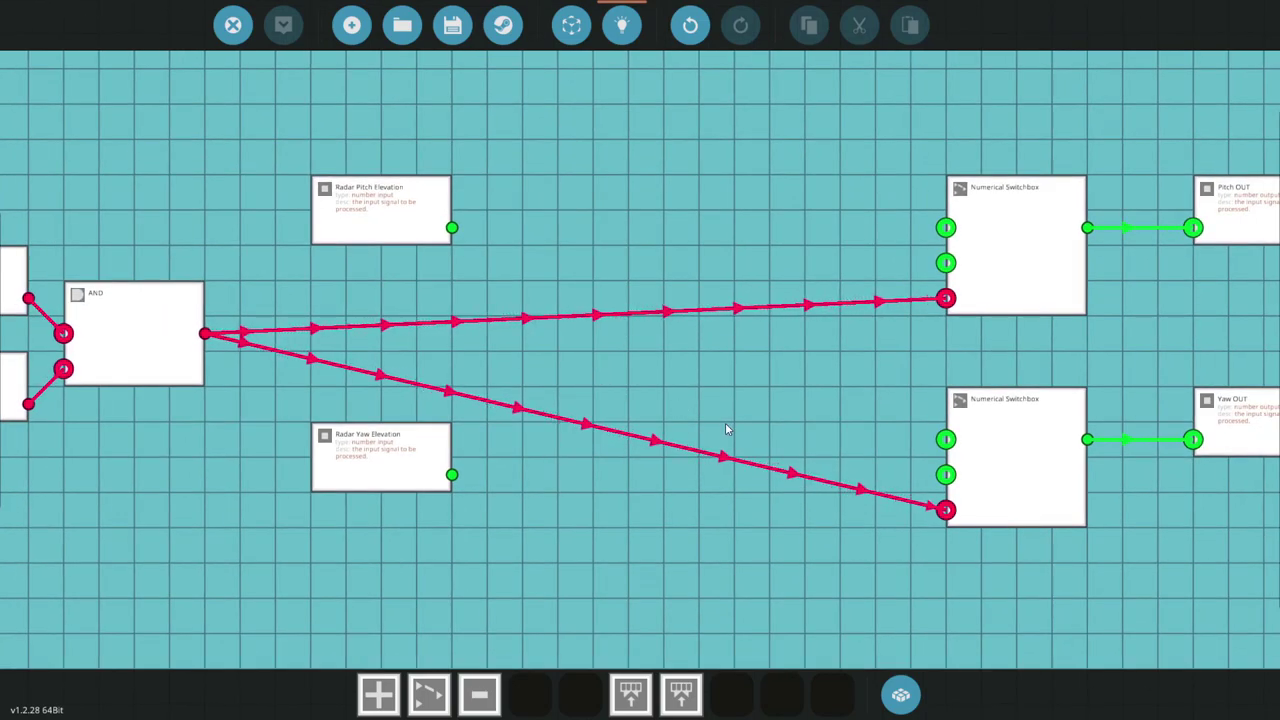
pyautogui.click(398, 191)
pyautogui.moveTo(452, 228)
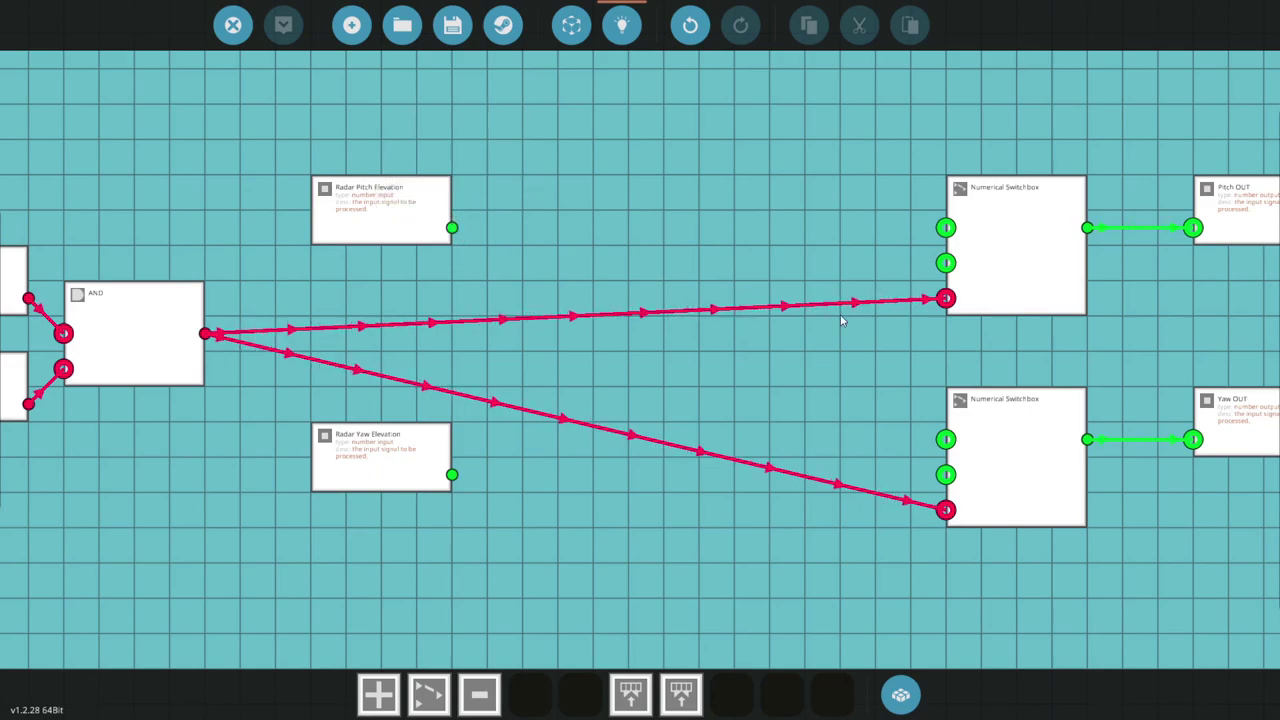
pyautogui.moveTo(843, 316); pyautogui.dragTo(586, 337)
pyautogui.scroll(-1, 586, 337)
pyautogui.scroll(2, 1000, 325)
pyautogui.scroll(-2, 929, 302)
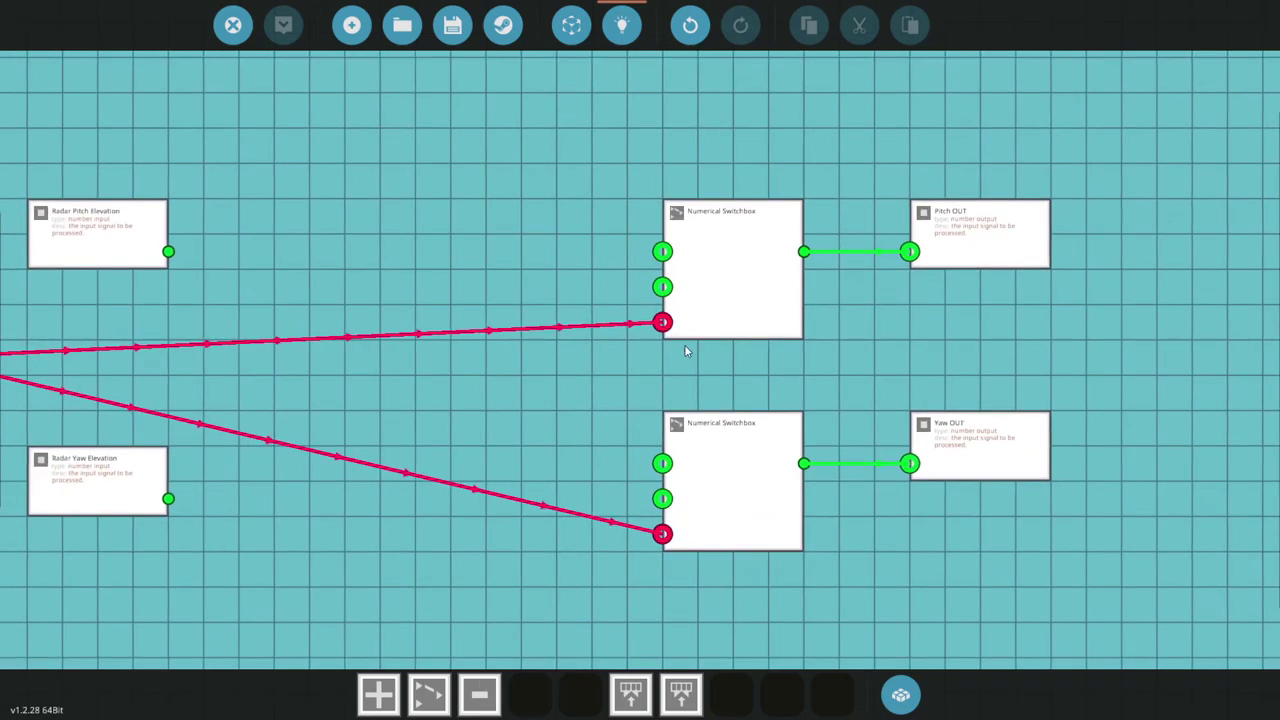
pyautogui.moveTo(471, 320); pyautogui.dragTo(750, 337)
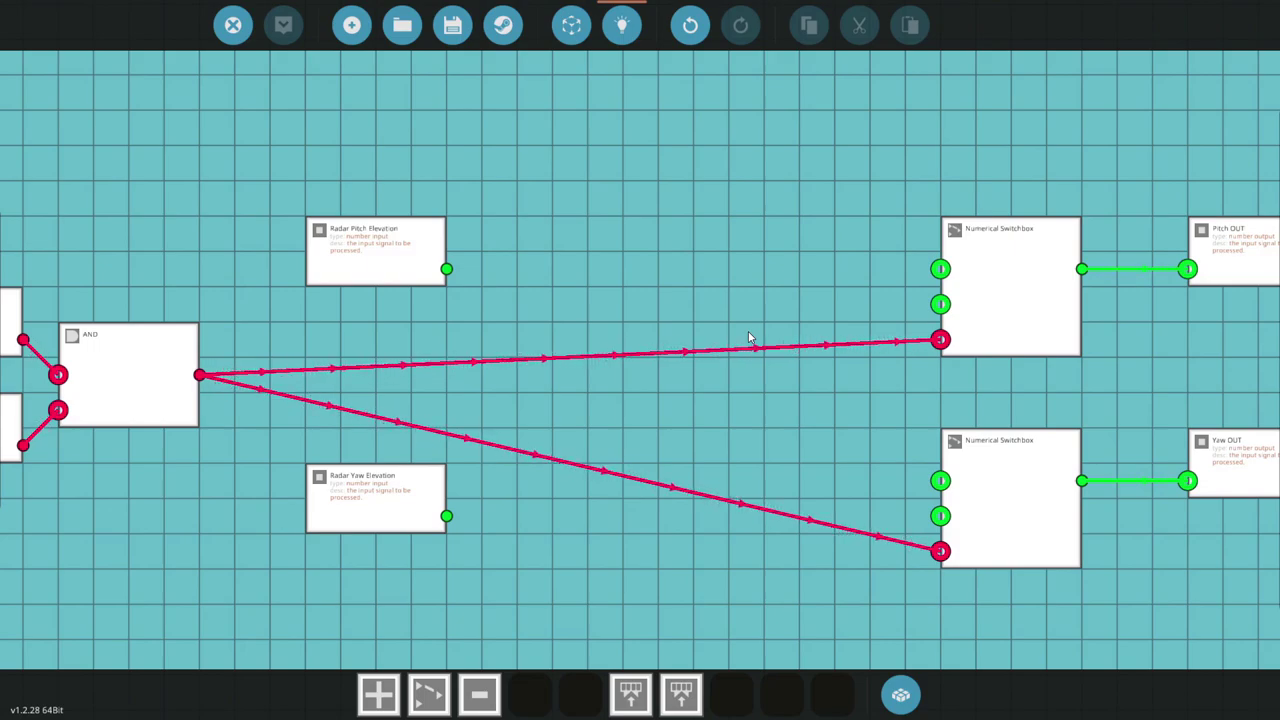
pyautogui.scroll(-3, 762, 340)
pyautogui.scroll(3, 655, 294)
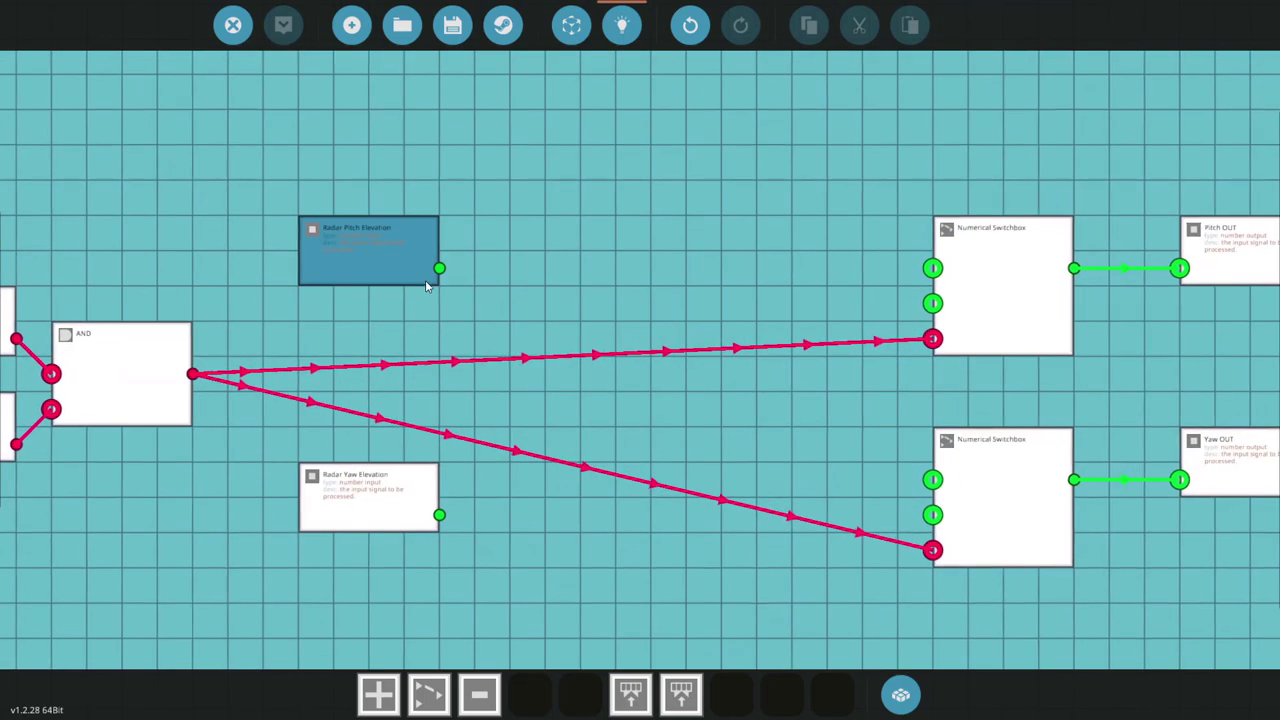
pyautogui.moveTo(440, 269); pyautogui.dragTo(475, 346)
pyautogui.press('d')
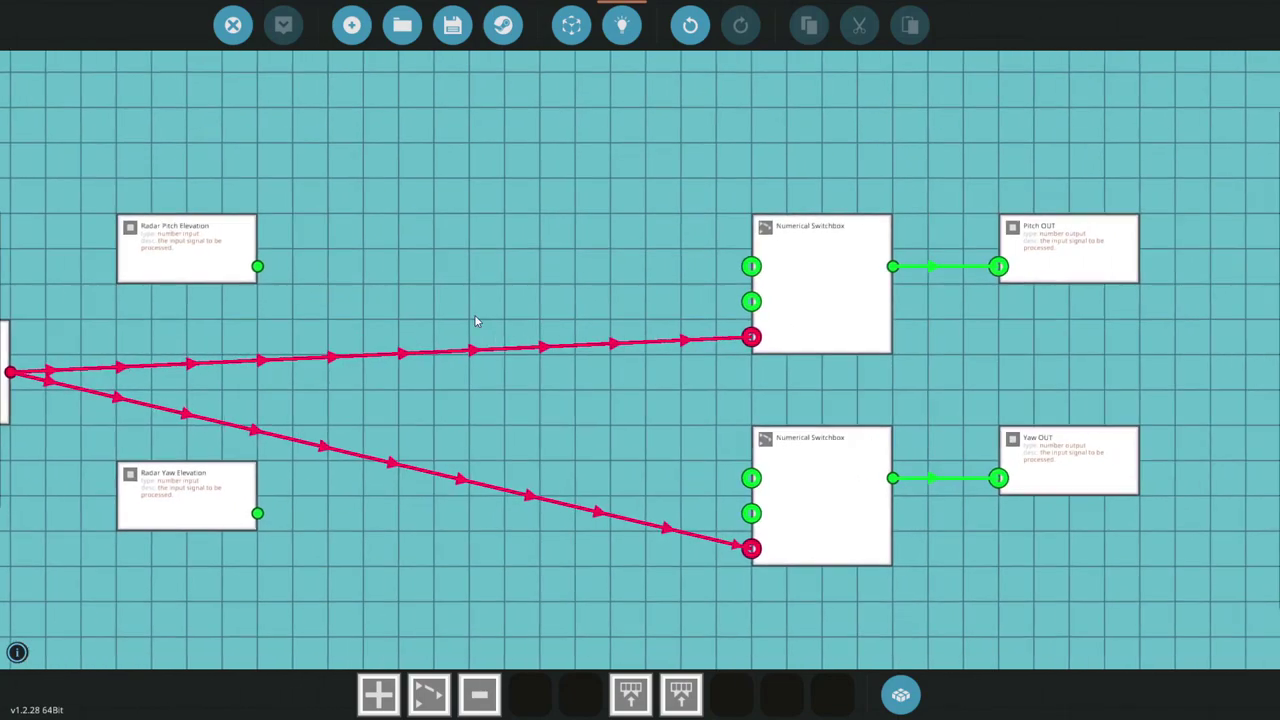
pyautogui.scroll(-1, 870, 298)
pyautogui.scroll(2, 846, 286)
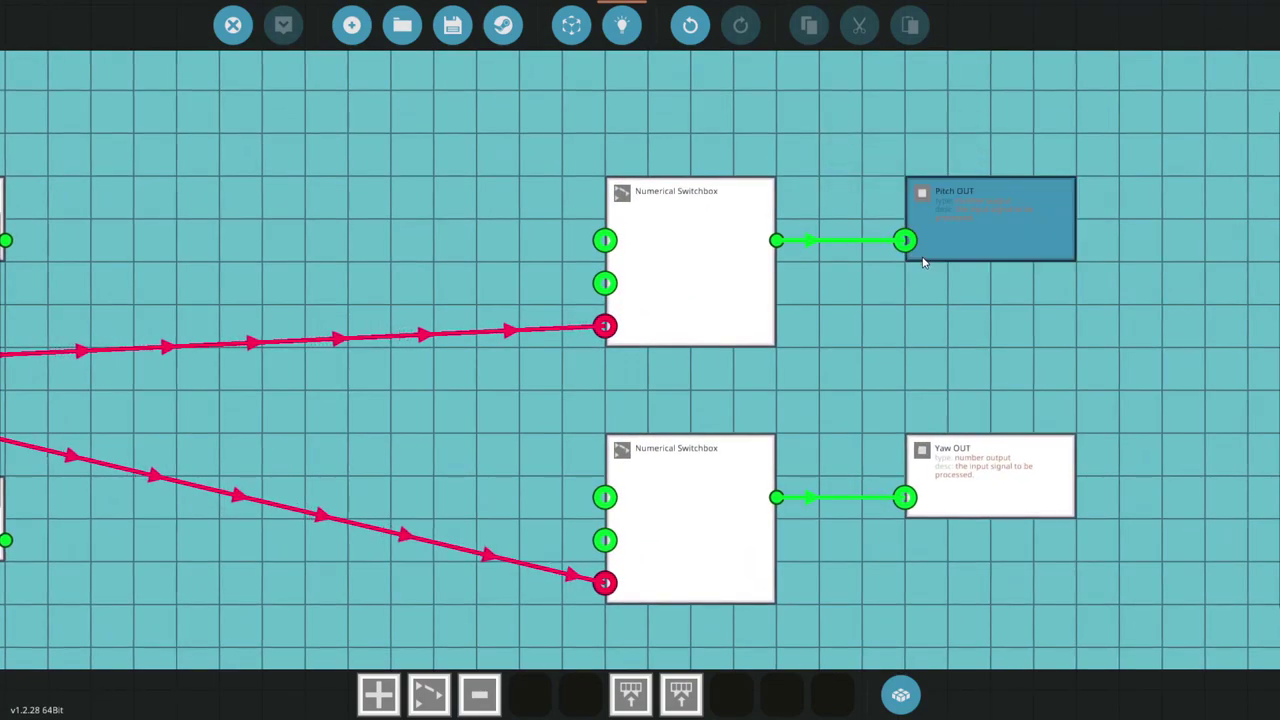
pyautogui.scroll(-2, 860, 275)
pyautogui.scroll(-1, 395, 272)
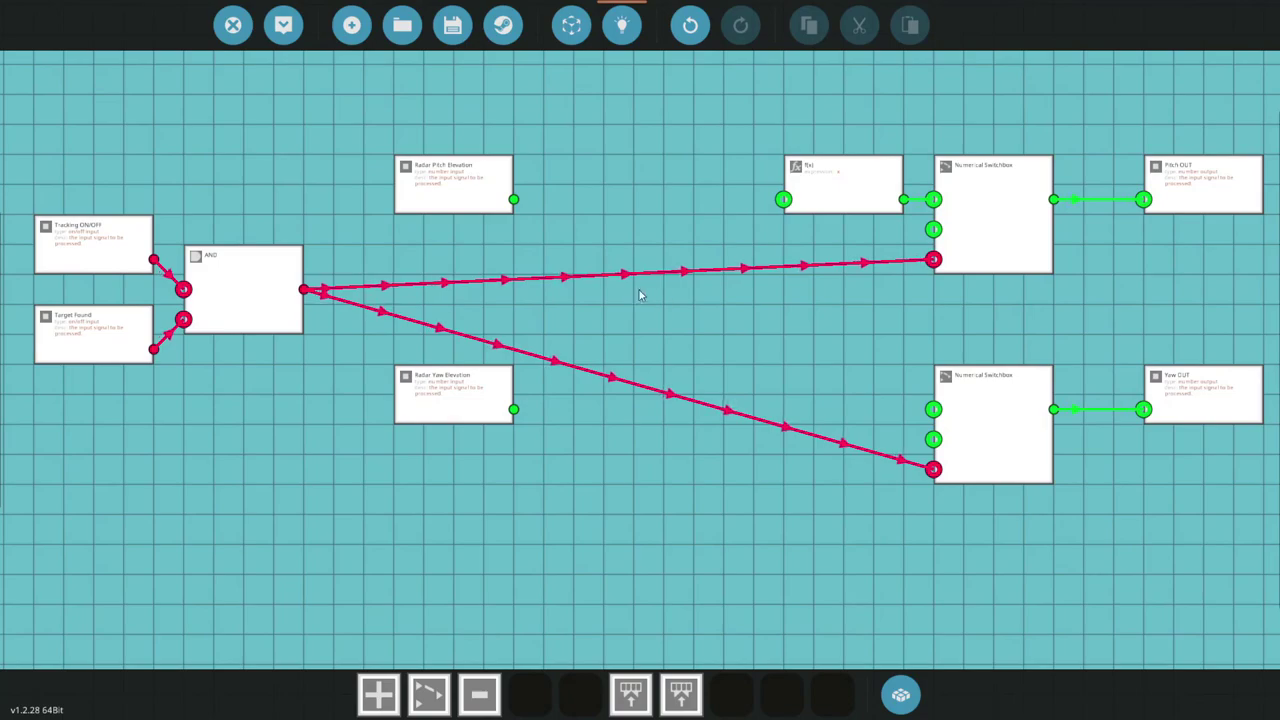
# Search the logic gates for "pid" and place basic PID Controllers to the right of Radar Pitch Elevation and Radar Yaw Elevation
pyautogui.press('Tab')
pyautogui.write('pi')
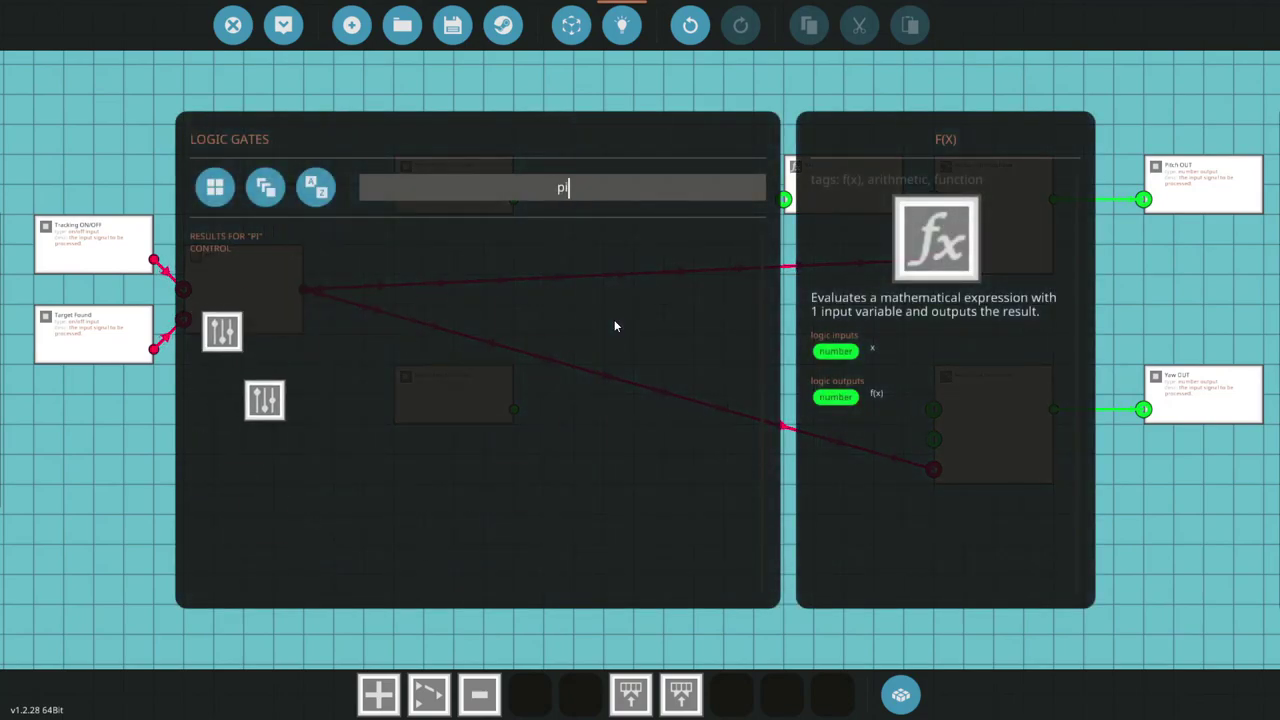
pyautogui.write('d')
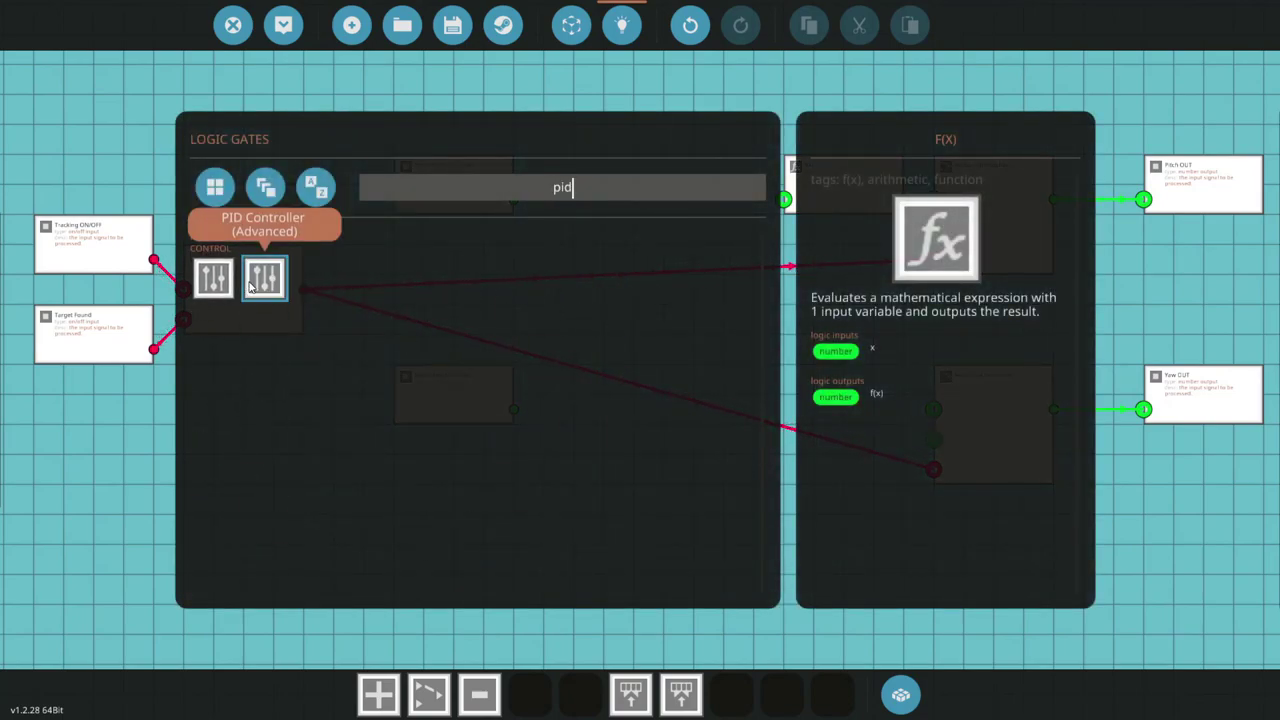
pyautogui.click(222, 286)
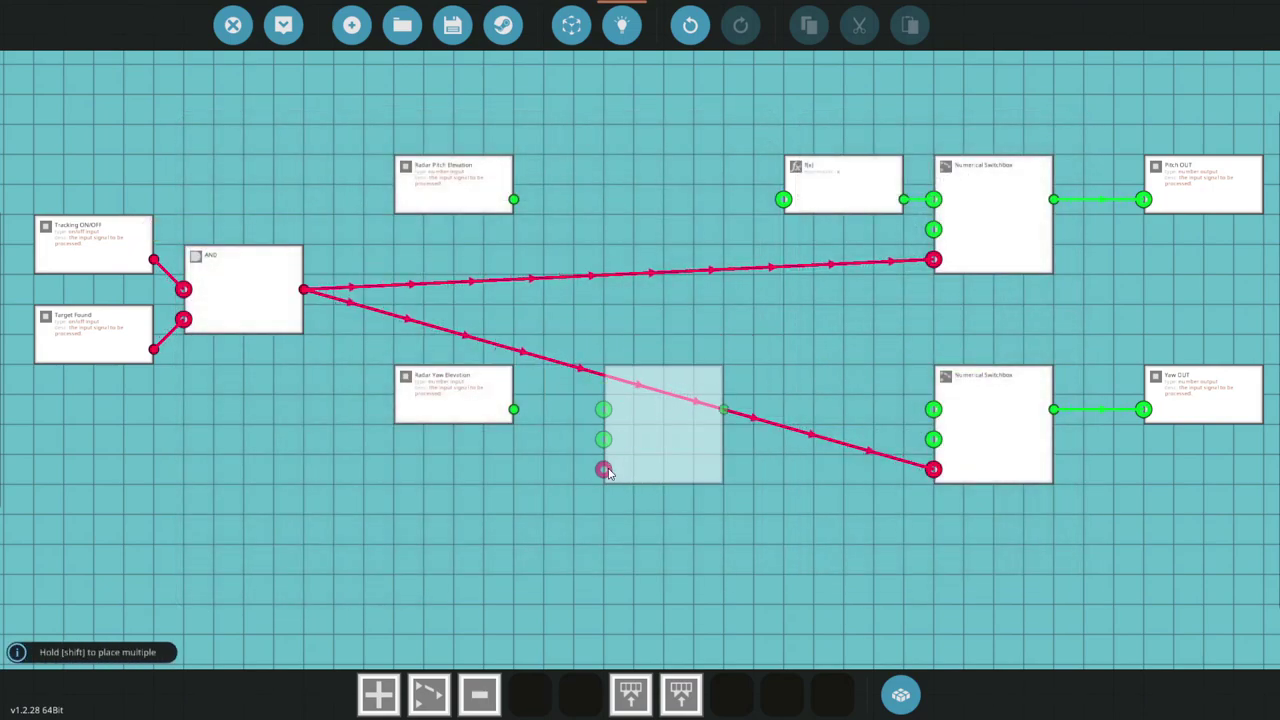
pyautogui.click(610, 472)
pyautogui.click(612, 262)
# Place a PID Controller (Advanced) and a Property Number above the radar pitch row and open the Property Number's settings
pyautogui.press('Tab')
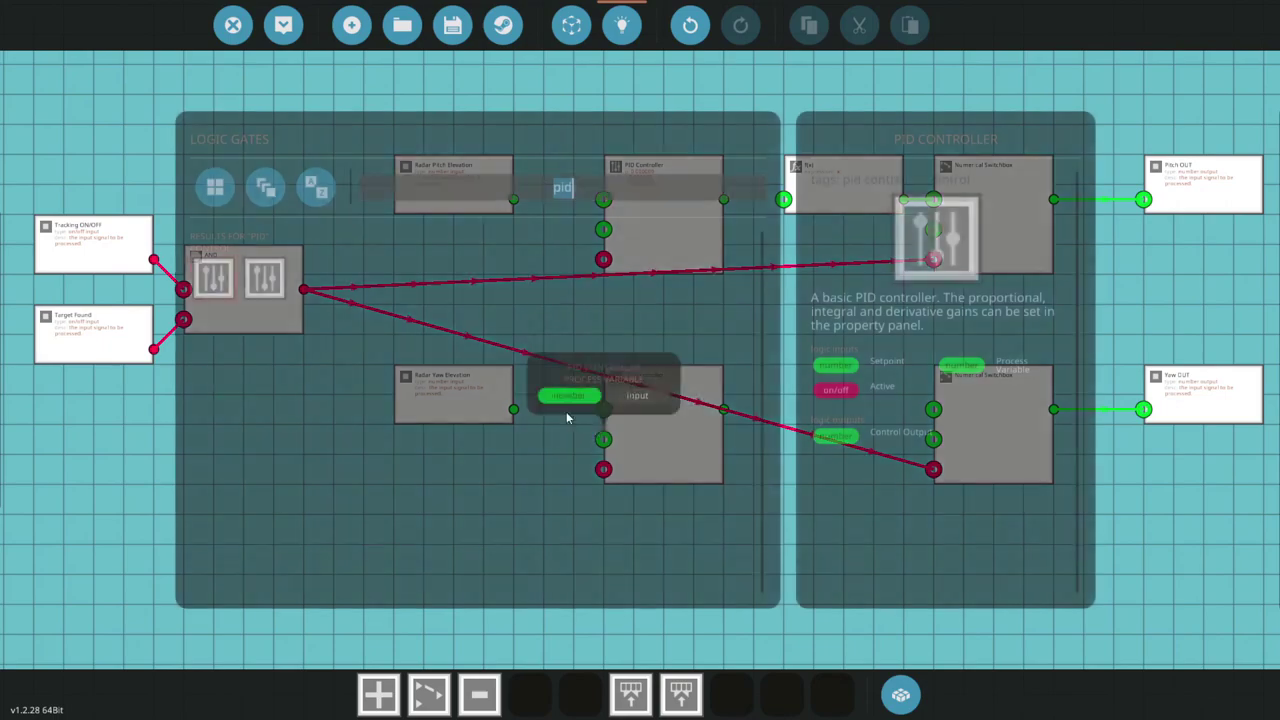
pyautogui.click(270, 284)
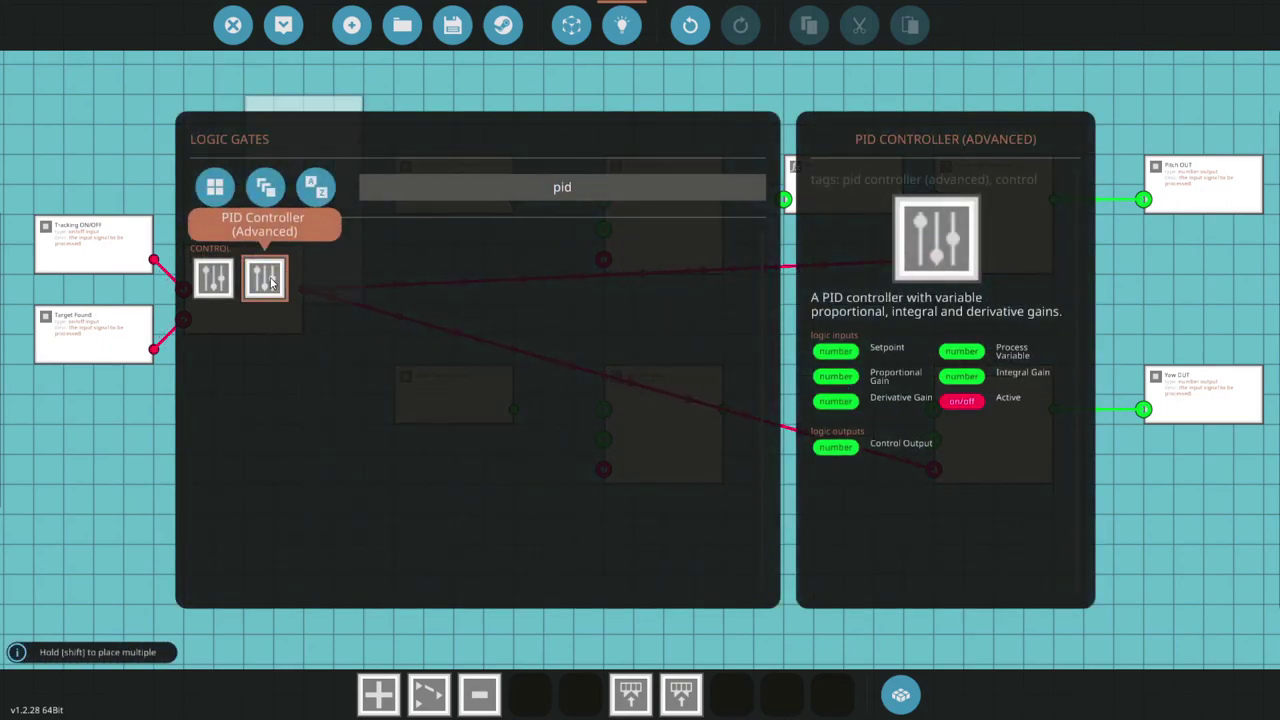
pyautogui.click(656, 206)
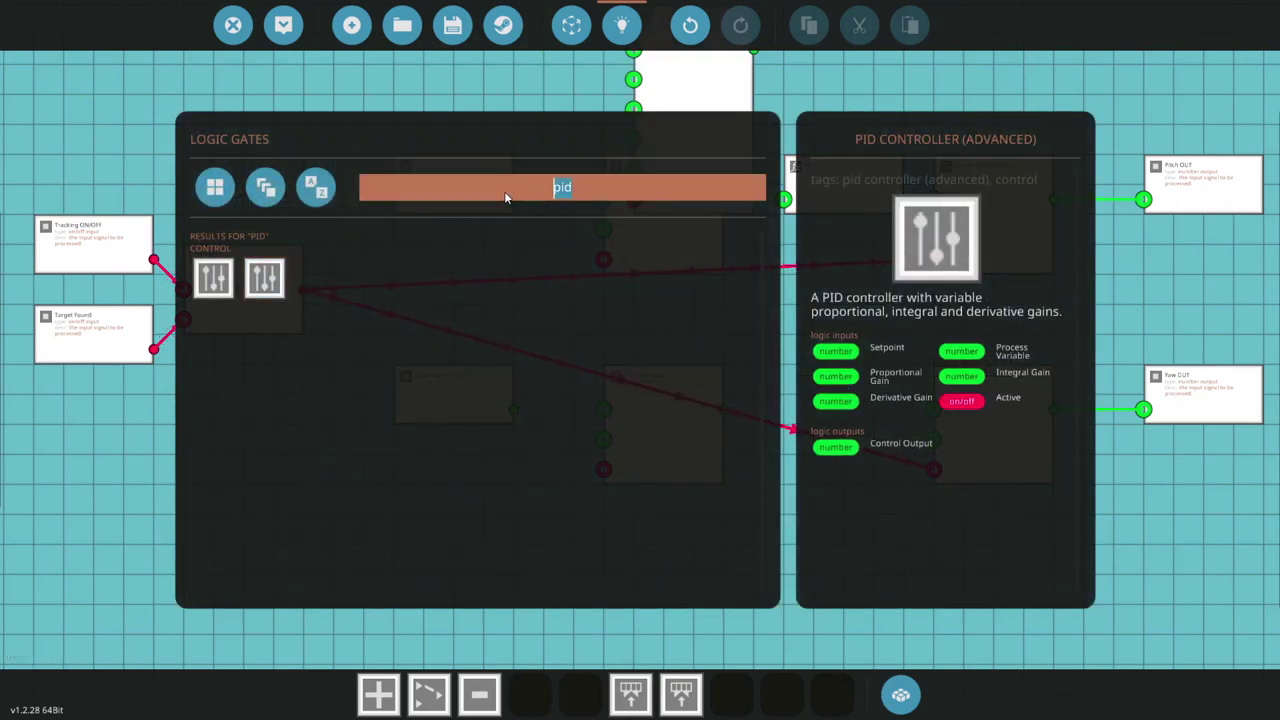
pyautogui.click(315, 278)
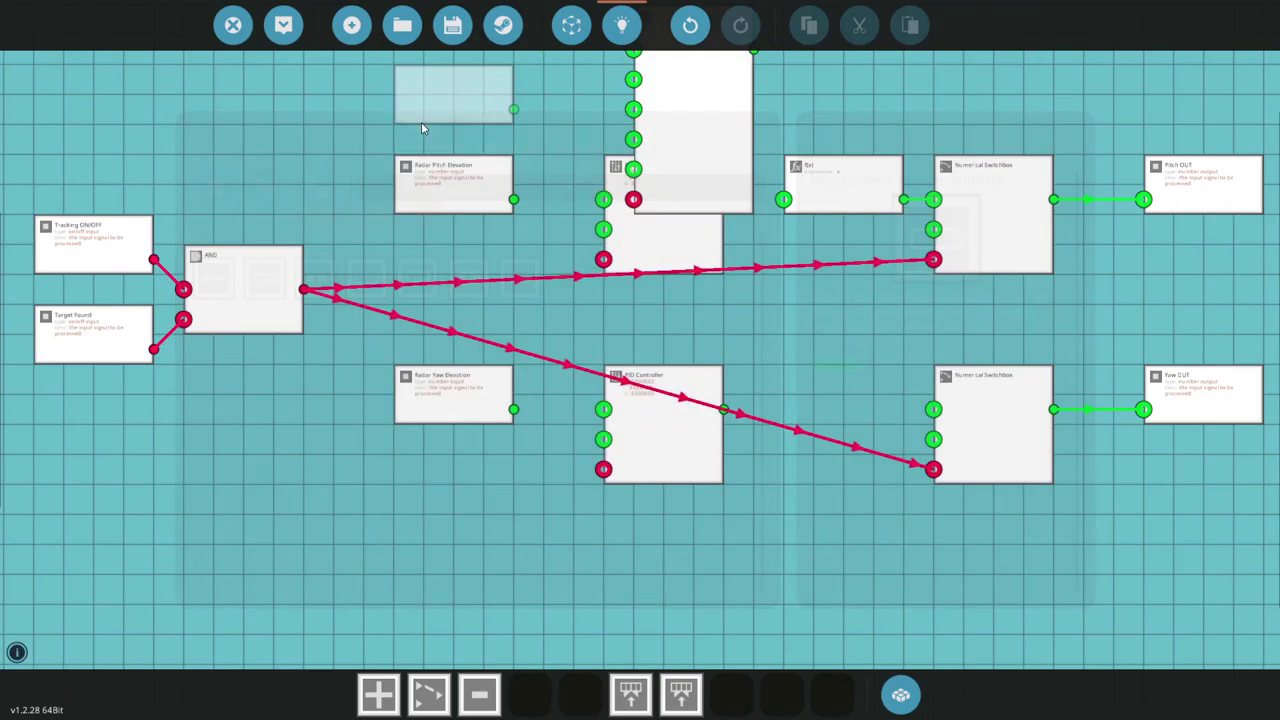
pyautogui.moveTo(434, 63); pyautogui.dragTo(425, 210)
pyautogui.click(425, 210)
pyautogui.click(480, 188)
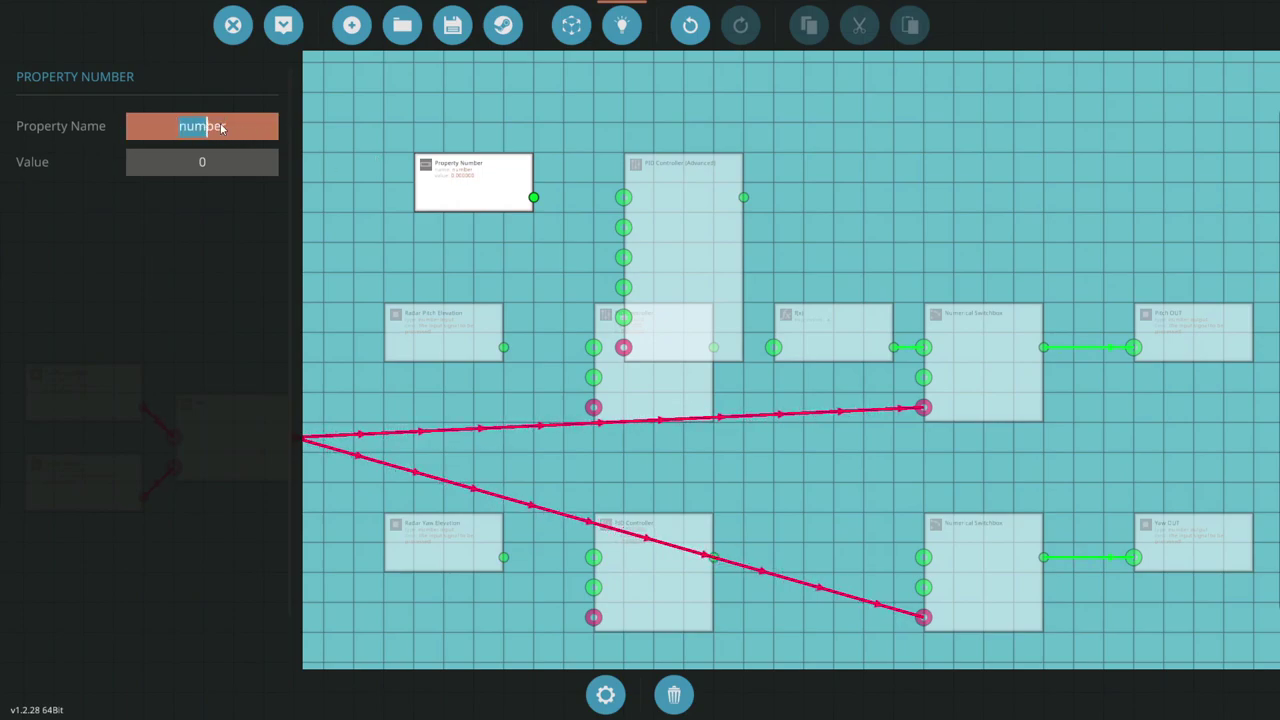
pyautogui.click(454, 184)
pyautogui.click(456, 186)
# Delete the PID Controller (Advanced) and the Property Number node
pyautogui.click(662, 652)
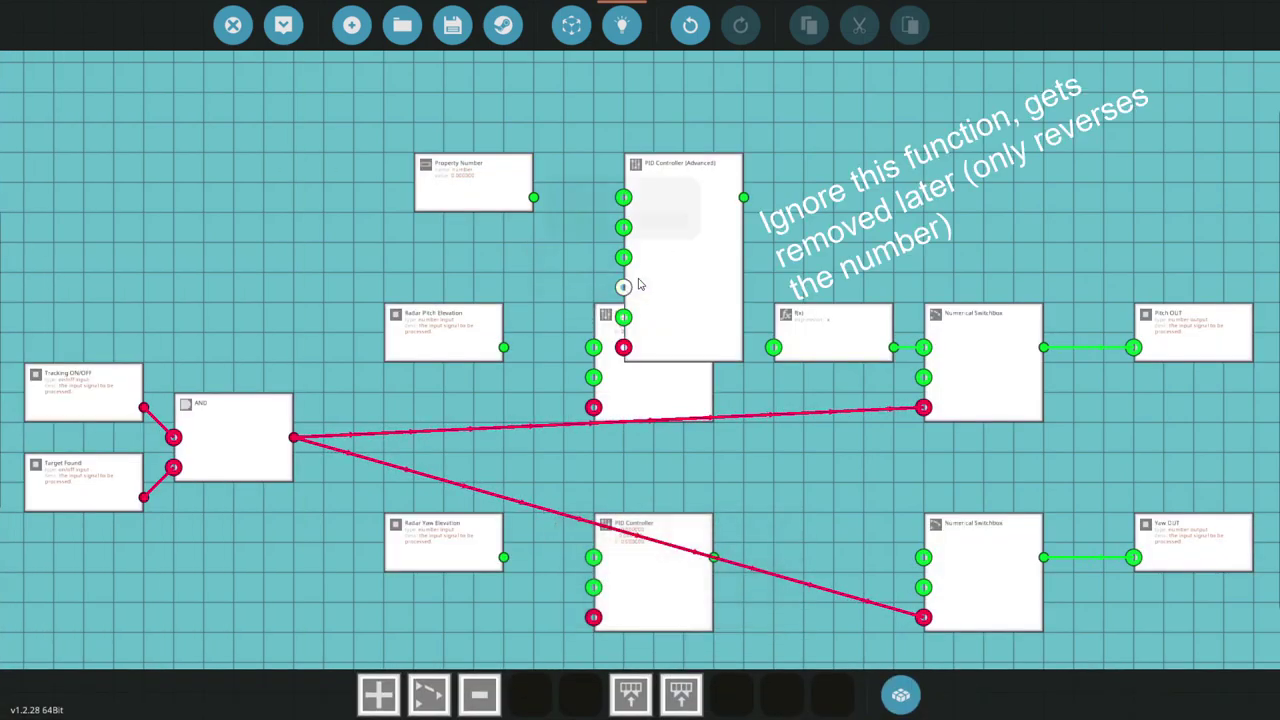
pyautogui.click(645, 284)
pyautogui.click(672, 692)
pyautogui.click(486, 190)
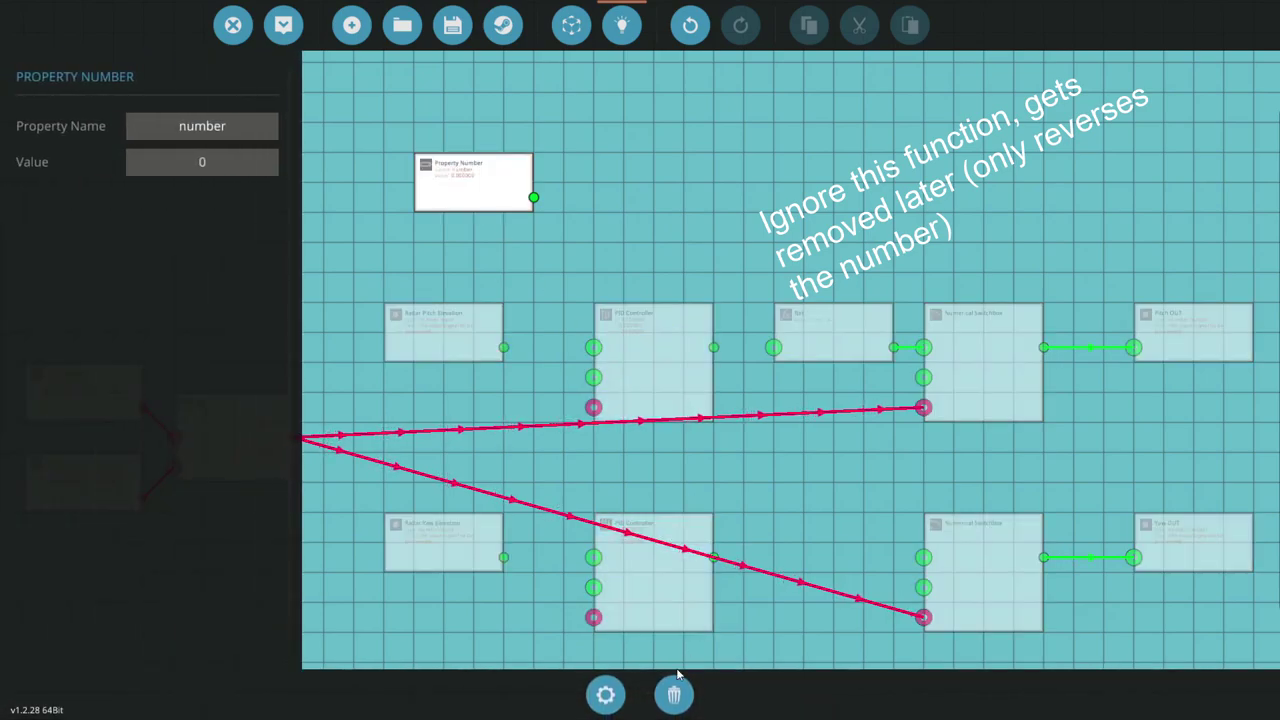
pyautogui.click(675, 690)
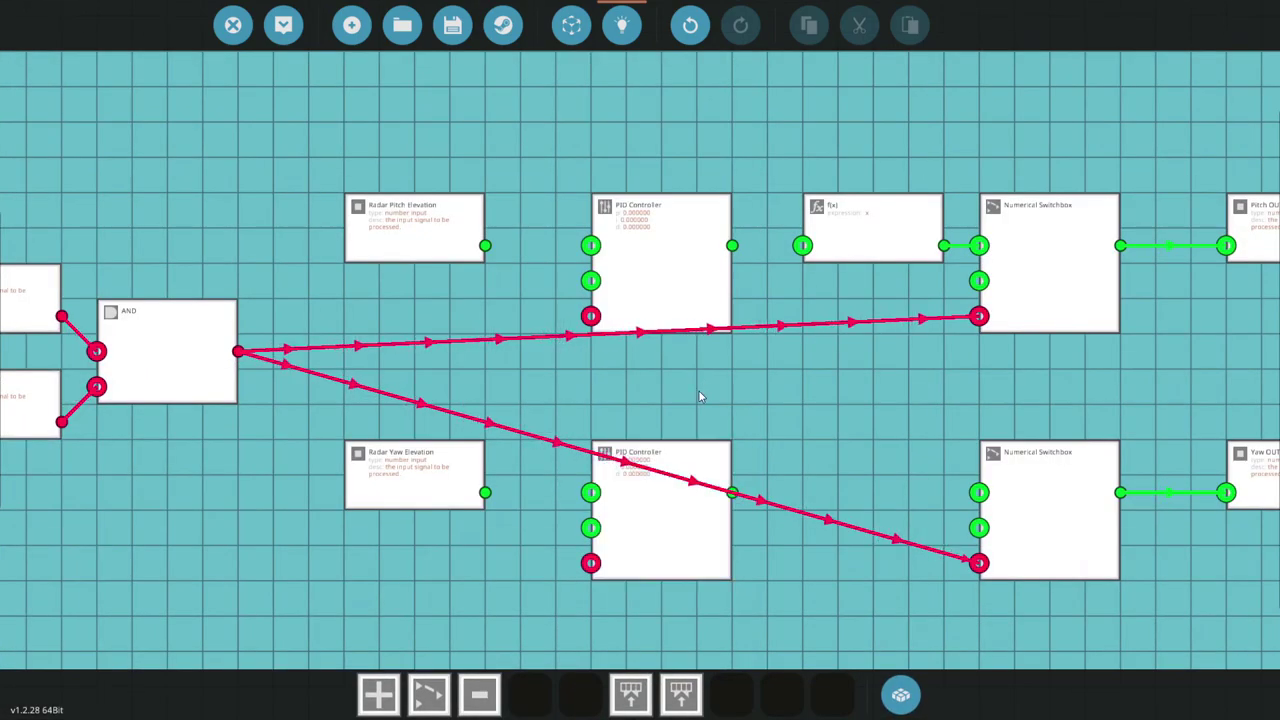
# Move both PID Controllers close beside the Radar Pitch Elevation and Radar Yaw Elevation nodes
pyautogui.scroll(-1, 698, 393)
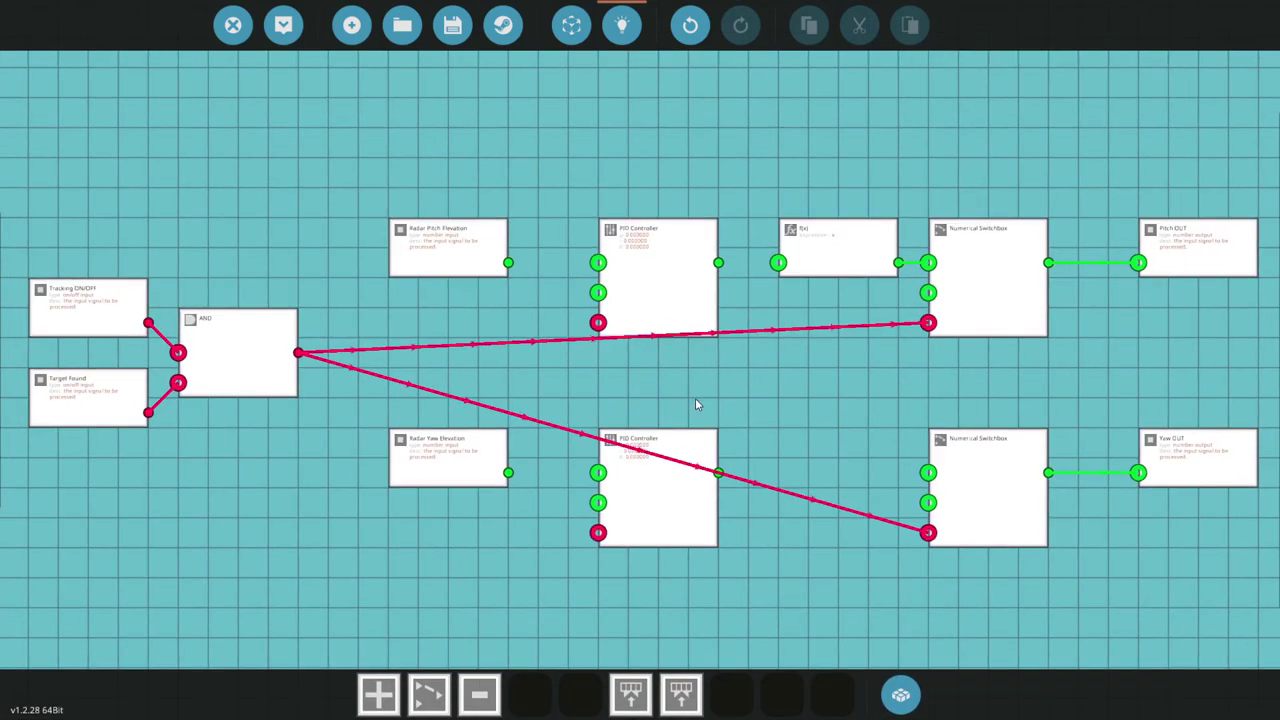
pyautogui.scroll(1, 695, 398)
pyautogui.moveTo(725, 505); pyautogui.dragTo(617, 505)
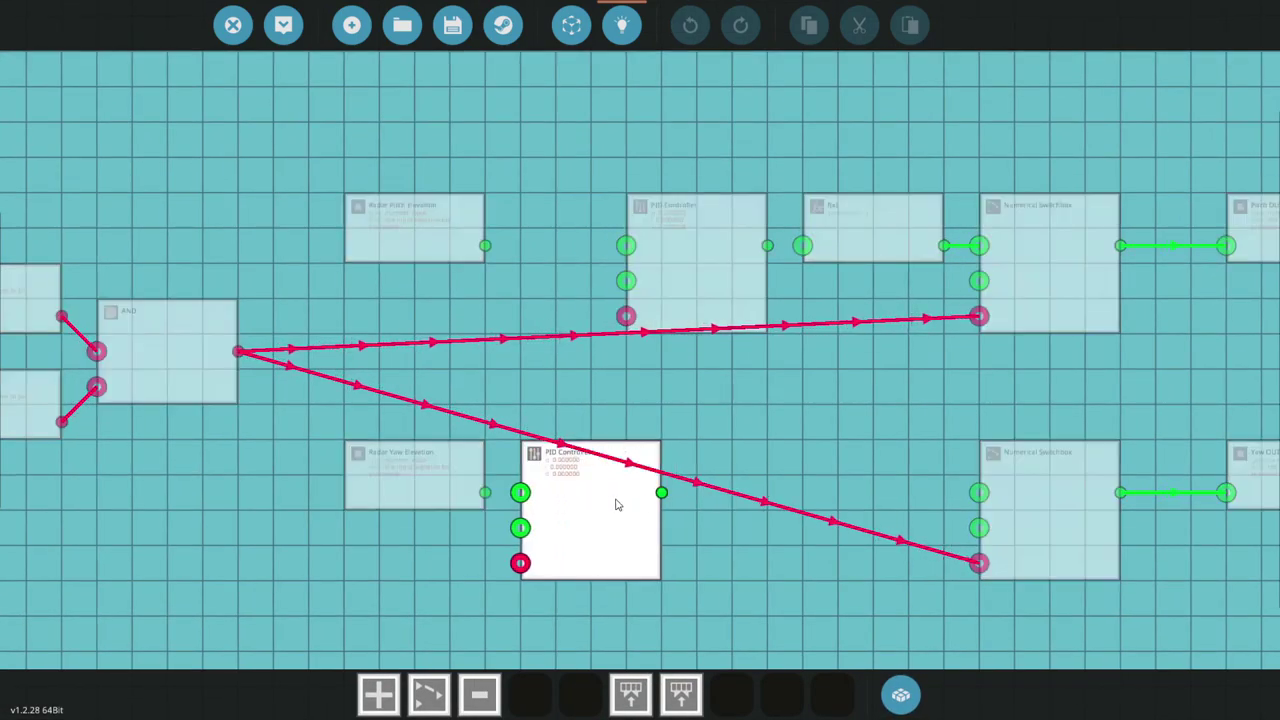
pyautogui.moveTo(711, 275); pyautogui.dragTo(605, 275)
pyautogui.moveTo(636, 385); pyautogui.dragTo(646, 354)
pyautogui.scroll(-1, 667, 366)
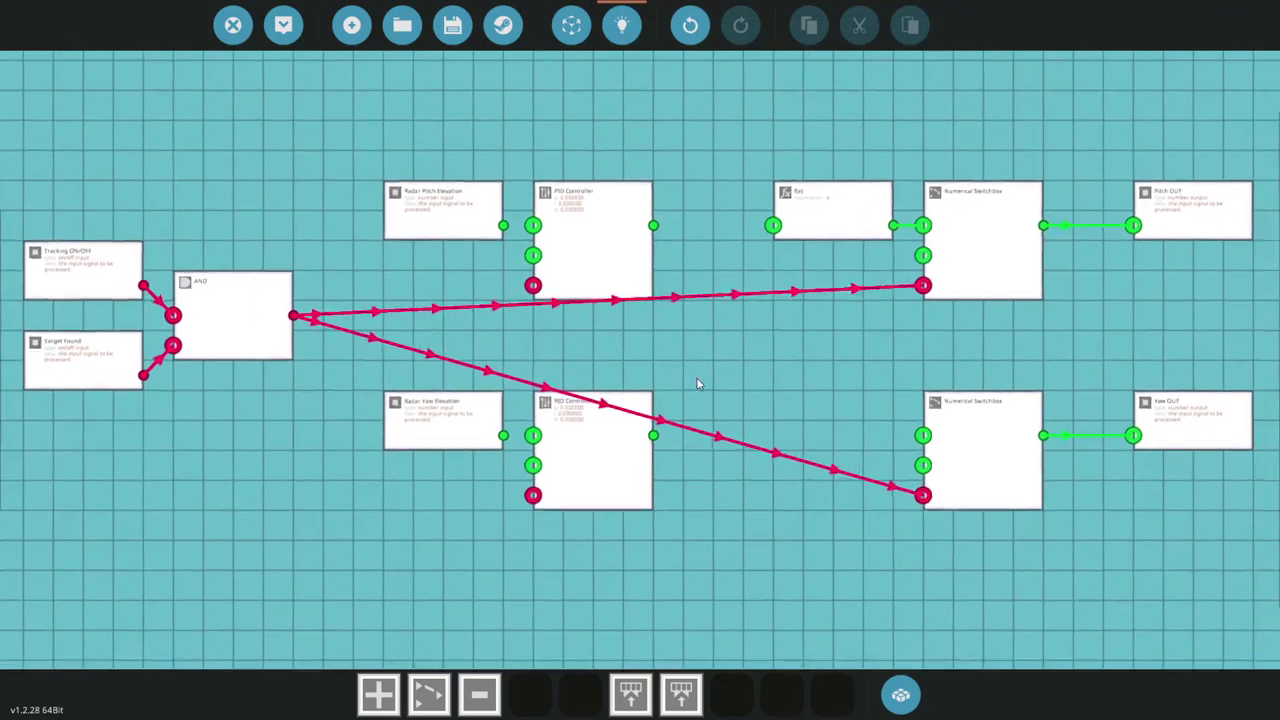
pyautogui.scroll(1, 699, 379)
pyautogui.moveTo(645, 445); pyautogui.dragTo(826, 397)
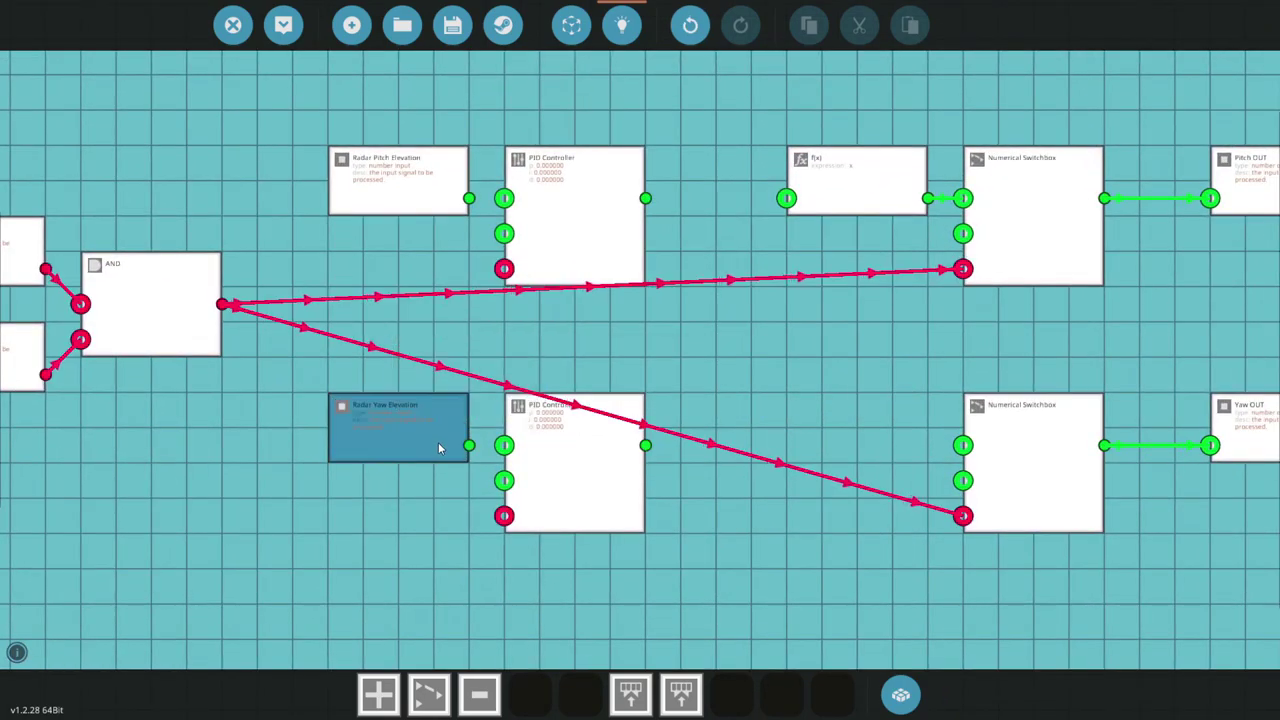
pyautogui.moveTo(469, 445); pyautogui.dragTo(519, 484)
pyautogui.moveTo(759, 396); pyautogui.dragTo(528, 394)
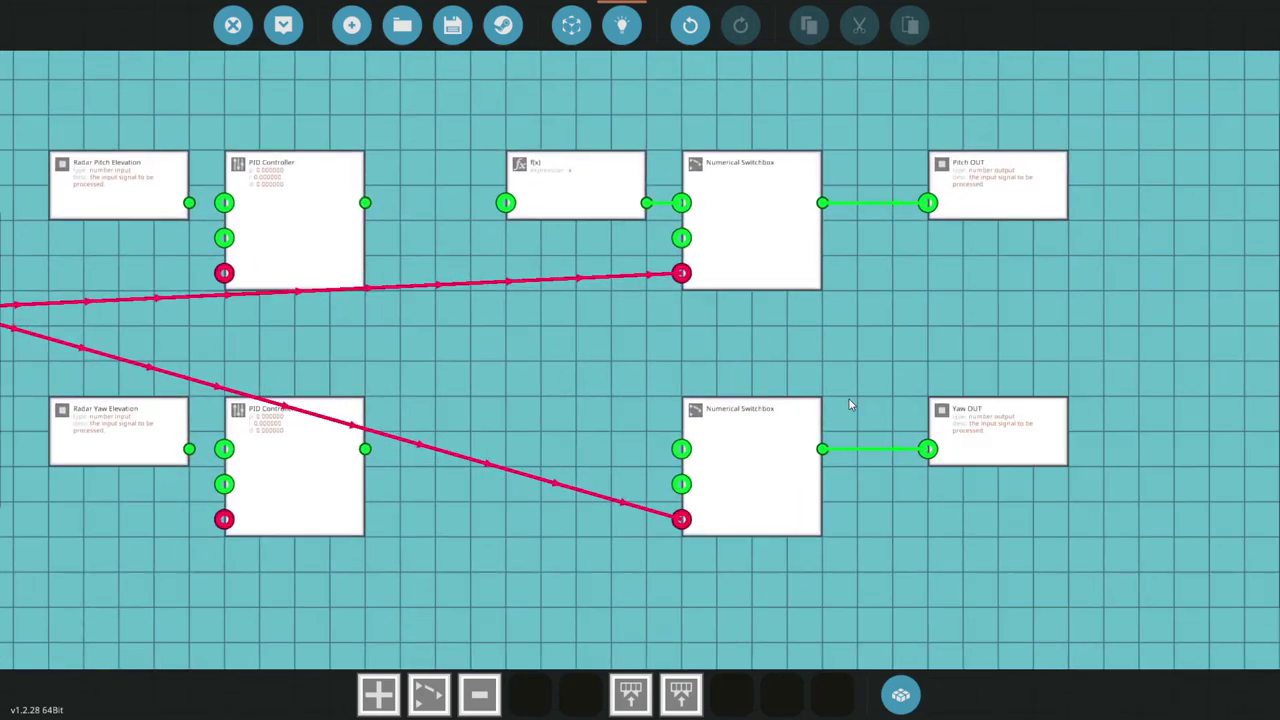
pyautogui.moveTo(790, 388); pyautogui.dragTo(1014, 406)
pyautogui.scroll(-1, 649, 436)
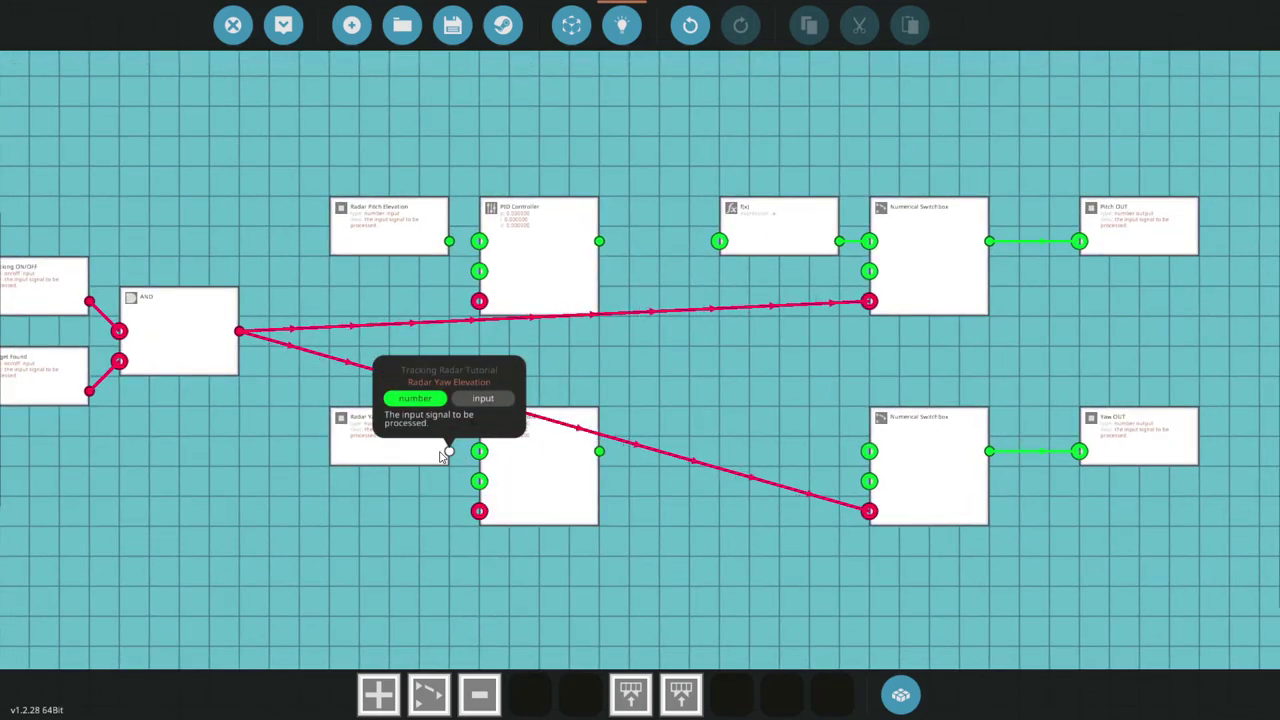
pyautogui.moveTo(449, 451); pyautogui.dragTo(1272, 447)
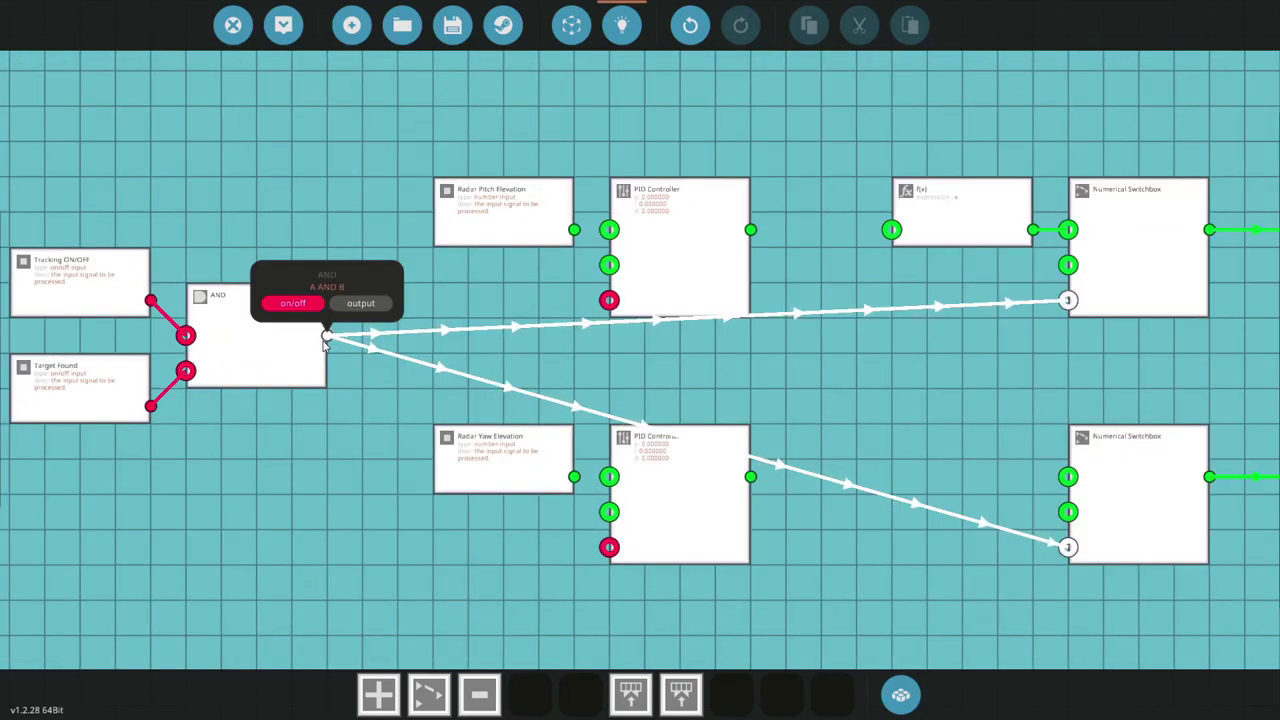
# Link the AND output to the Active inputs of both PID Controllers
pyautogui.moveTo(325, 340); pyautogui.dragTo(609, 547)
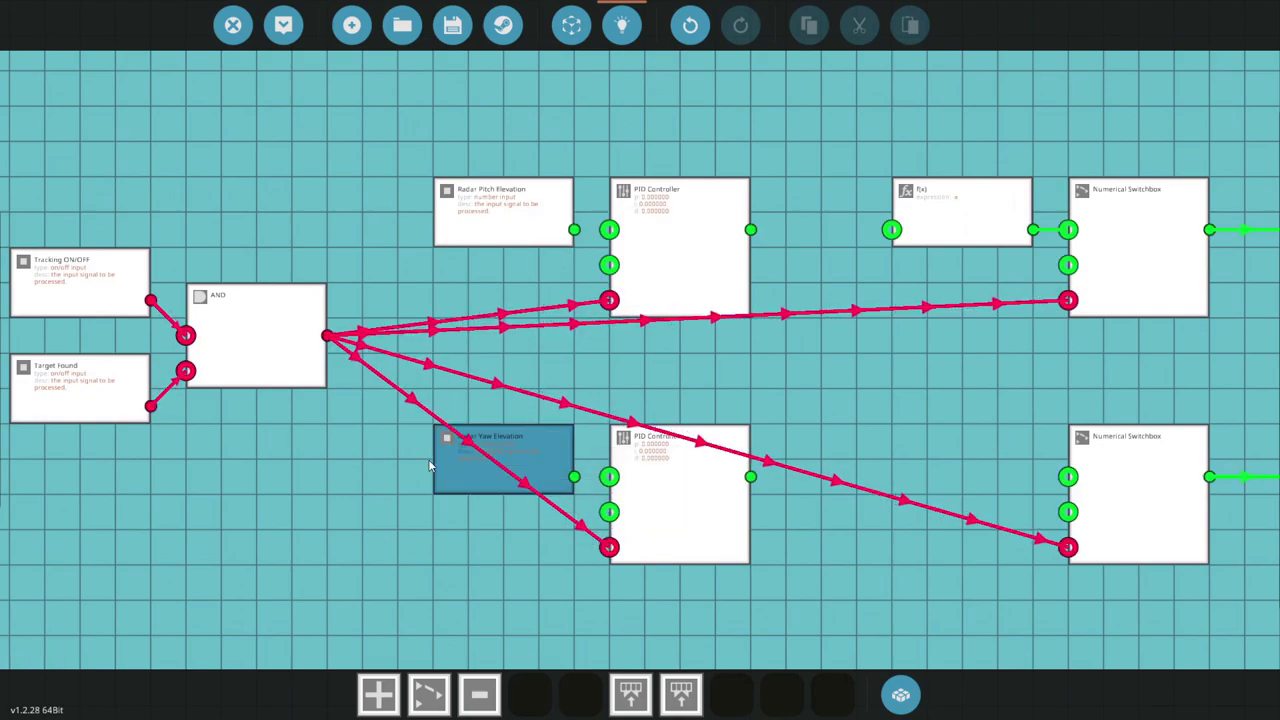
pyautogui.moveTo(326, 336); pyautogui.dragTo(290, 343)
pyautogui.moveTo(400, 365); pyautogui.dragTo(386, 335)
# Link Radar Pitch Elevation and Radar Yaw Elevation to their PID Controllers' Process Variable inputs, lowering both radar nodes into line with them
pyautogui.scroll(2, 377, 330)
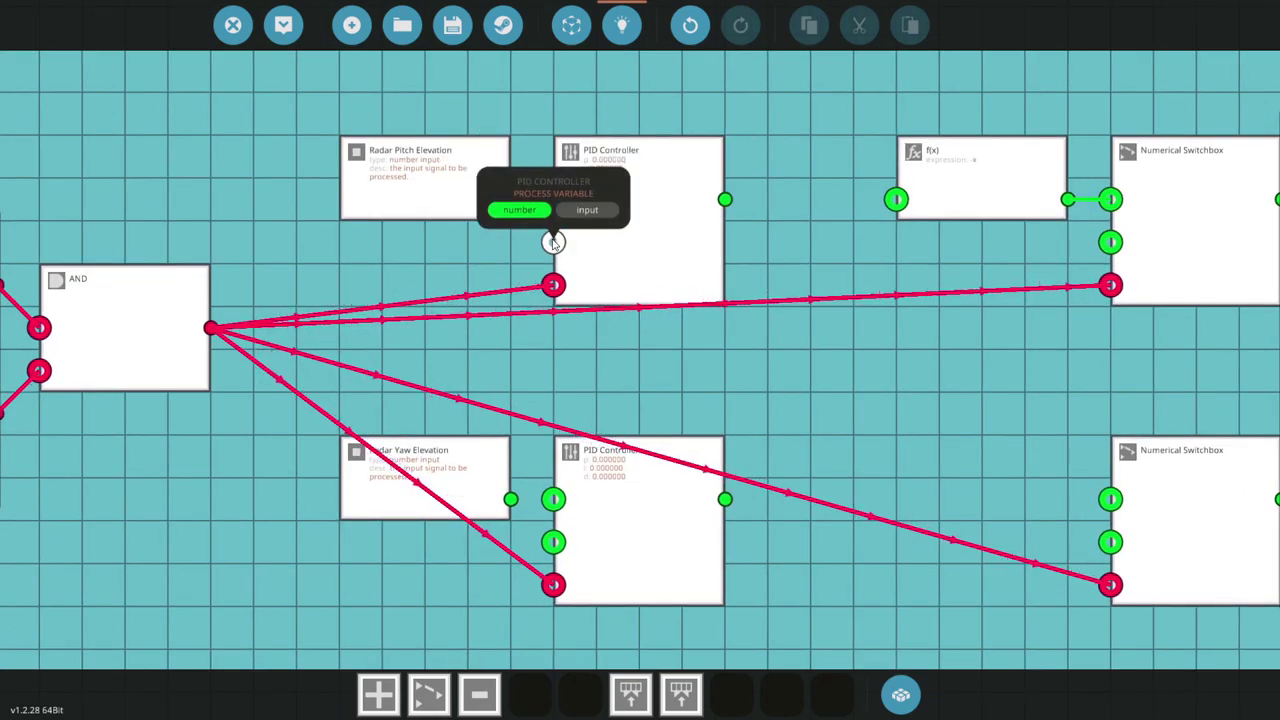
pyautogui.moveTo(553, 242); pyautogui.dragTo(462, 233)
pyautogui.moveTo(473, 505); pyautogui.dragTo(553, 541)
pyautogui.moveTo(488, 420); pyautogui.dragTo(474, 412)
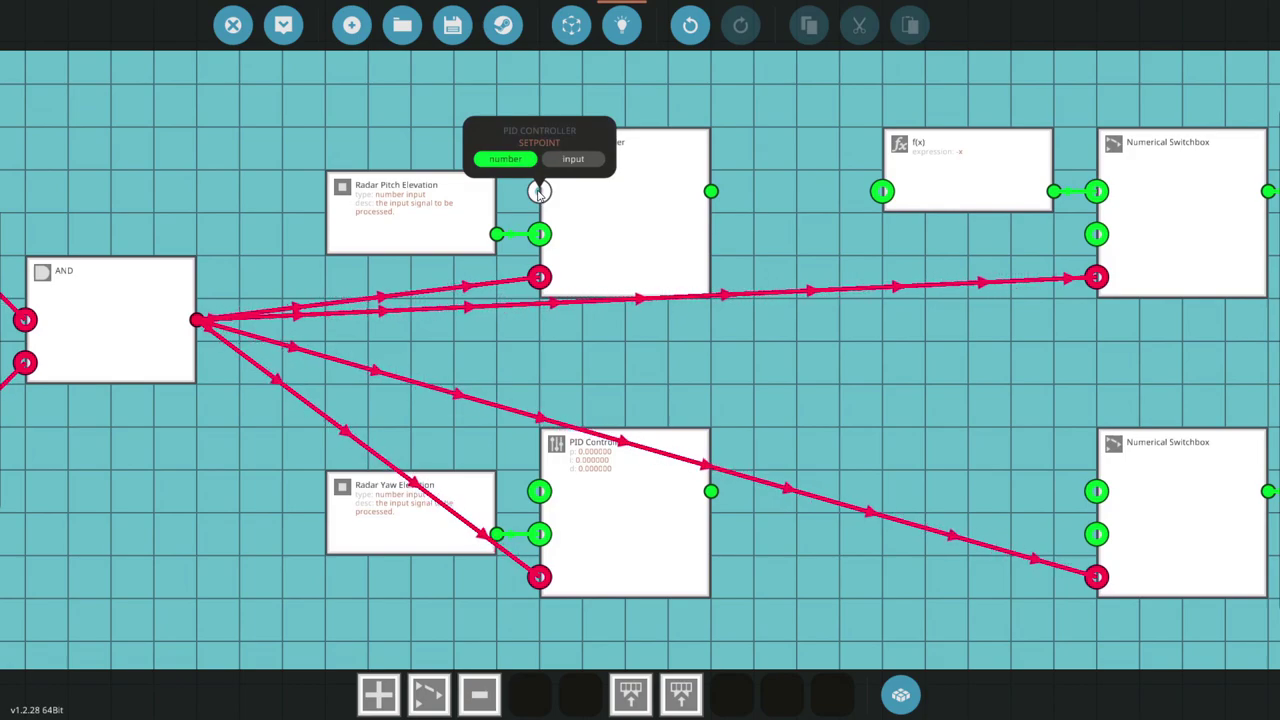
# Examine the Setpoint inputs of the pitch and yaw PID Controllers and the radar links beside them
pyautogui.moveTo(538, 192); pyautogui.dragTo(367, 130)
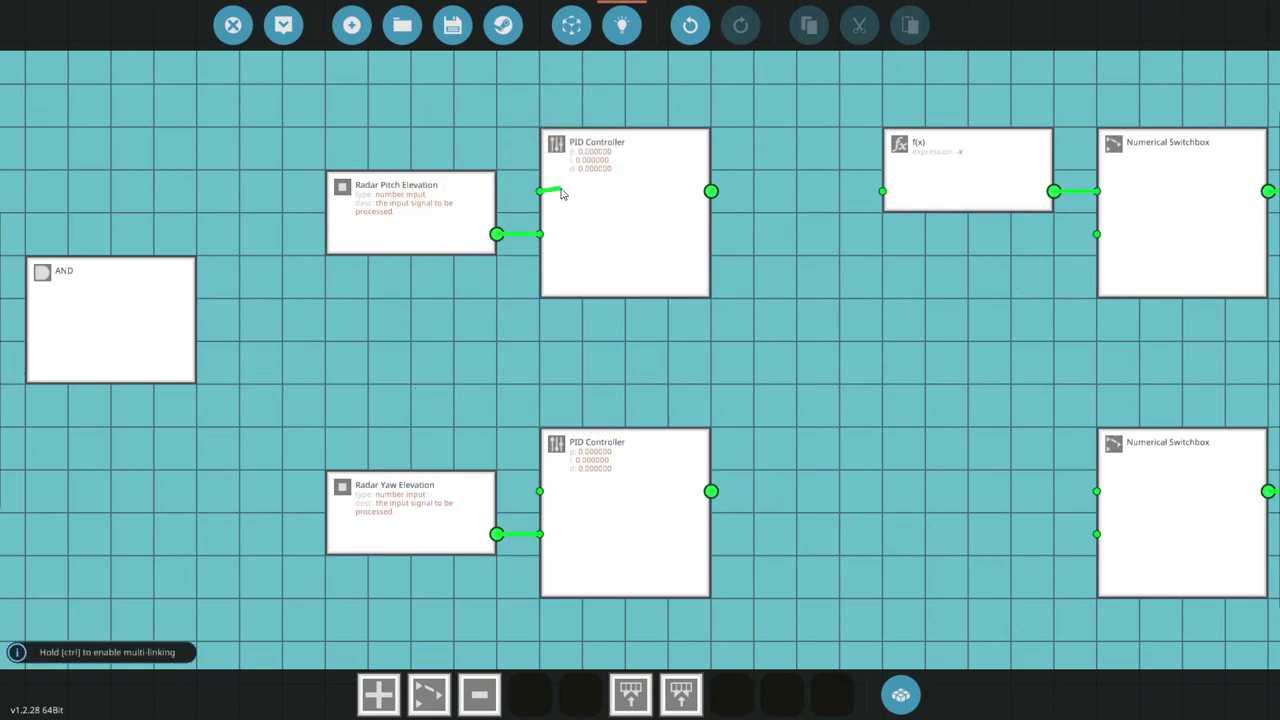
pyautogui.moveTo(562, 194); pyautogui.dragTo(564, 198)
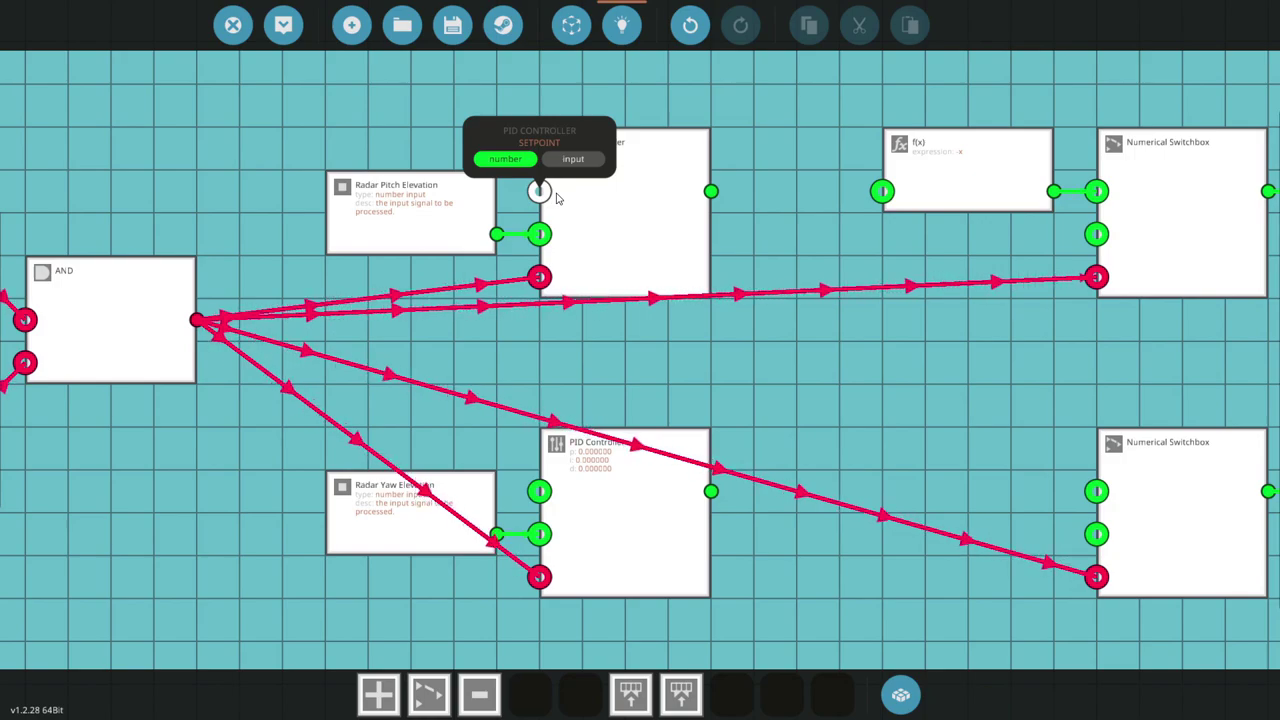
pyautogui.scroll(-2, 461, 496)
pyautogui.click(462, 497)
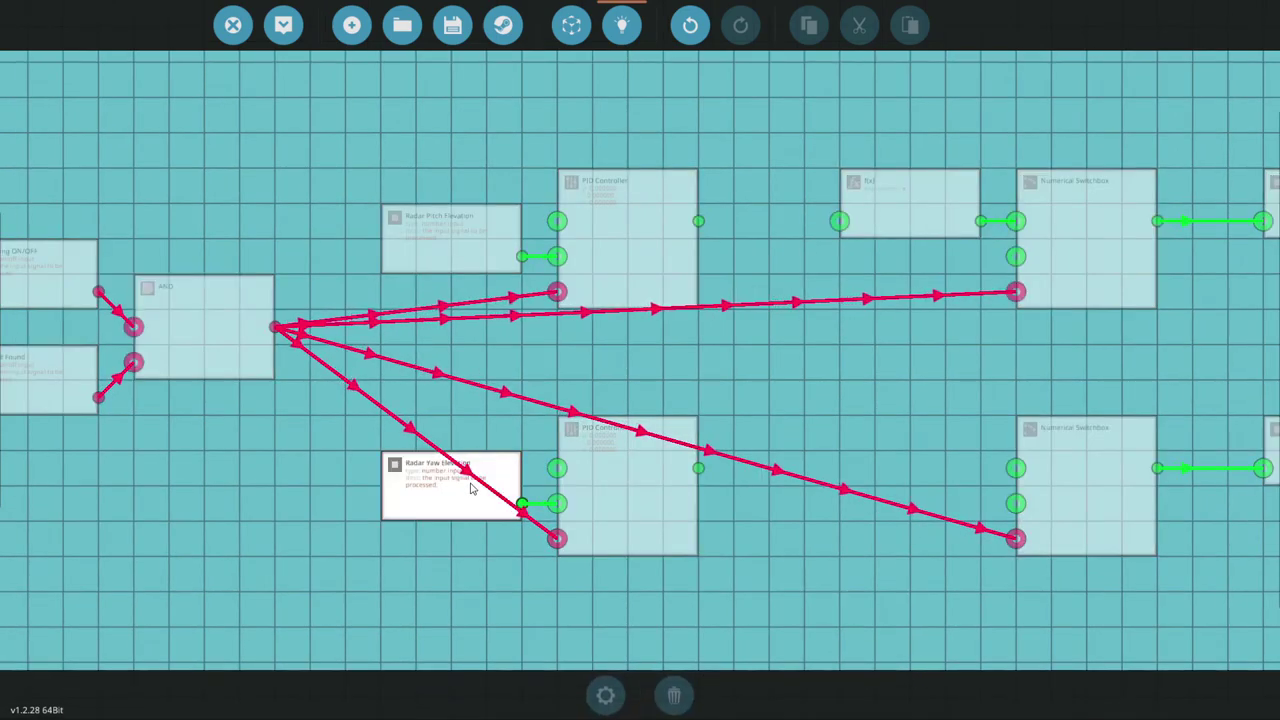
pyautogui.click(487, 444)
pyautogui.scroll(2, 487, 444)
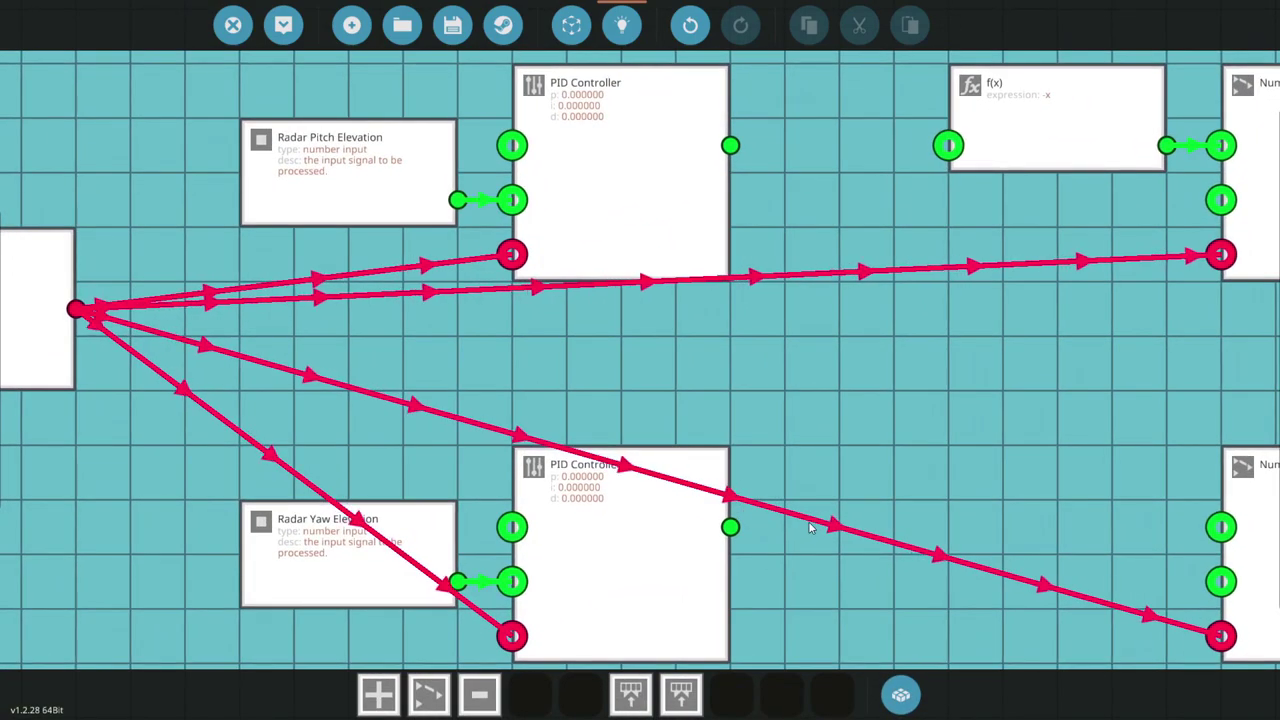
pyautogui.scroll(-2, 810, 528)
pyautogui.moveTo(540, 491); pyautogui.dragTo(455, 488)
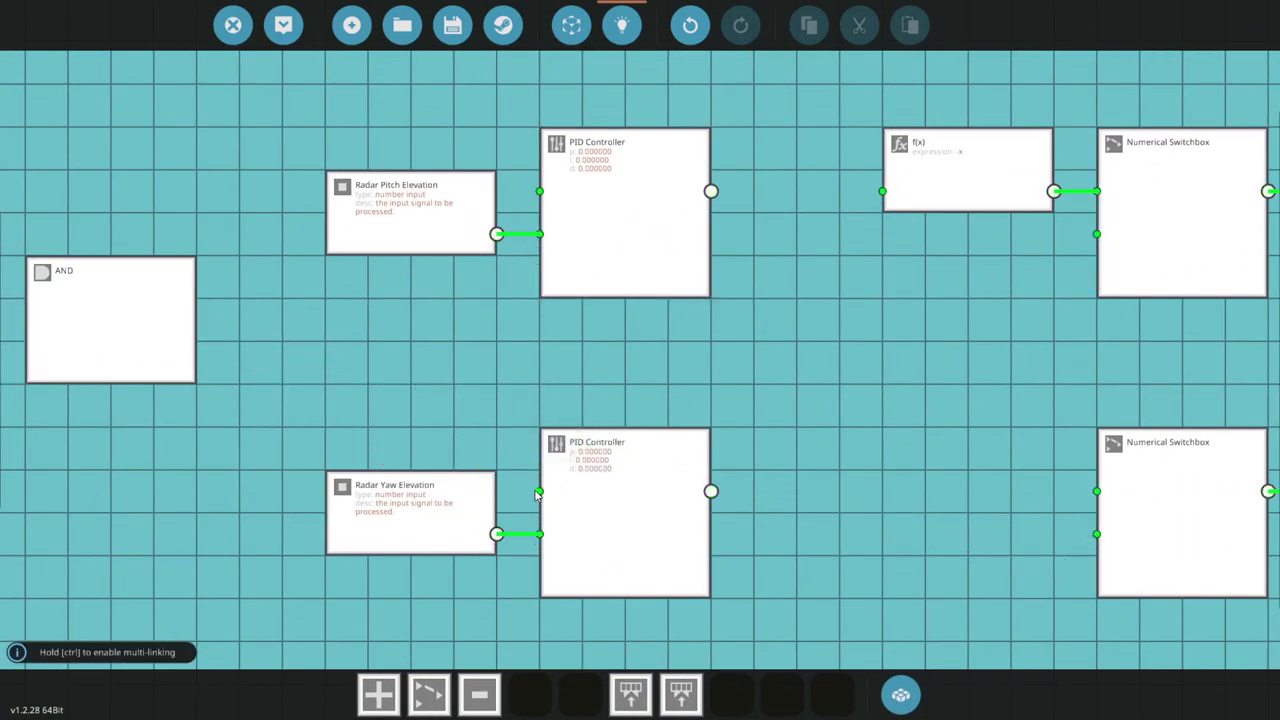
pyautogui.scroll(-2, 849, 435)
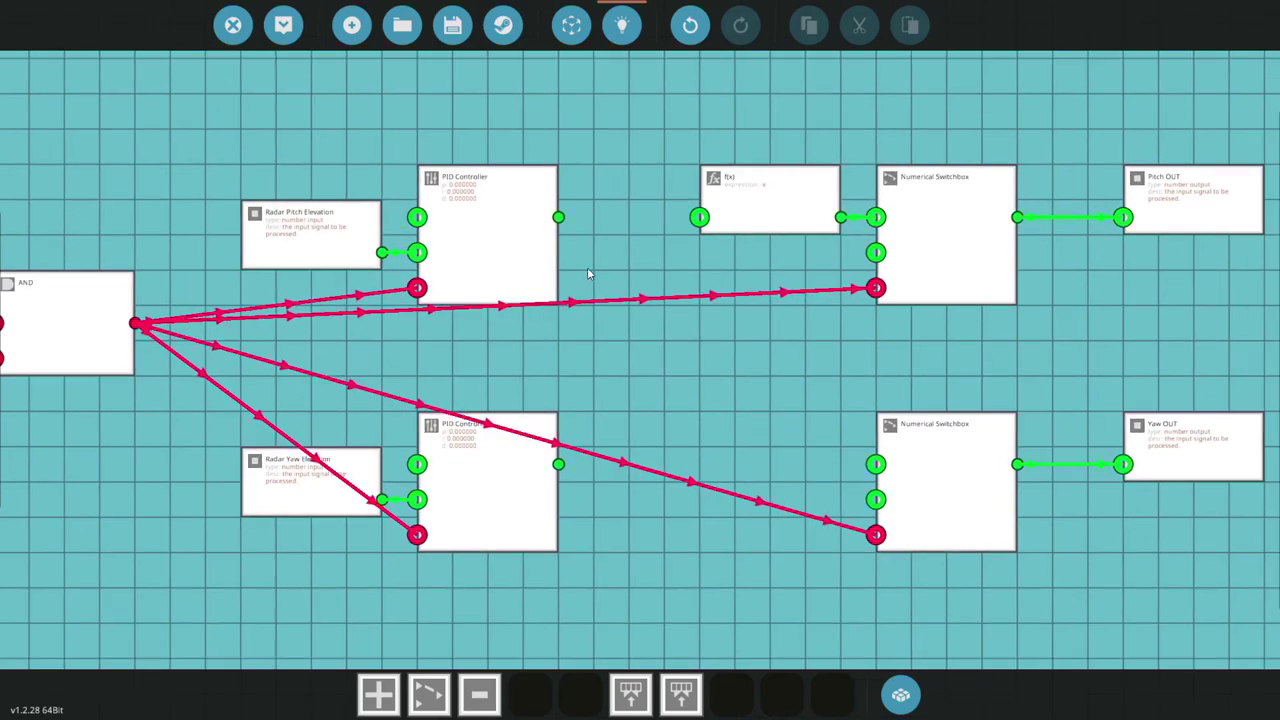
# Link the pitch PID Controller's output to the f(x) input and the yaw PID Controller's output to its switchbox's first input
pyautogui.scroll(-2, 587, 267)
pyautogui.moveTo(533, 244); pyautogui.dragTo(652, 244)
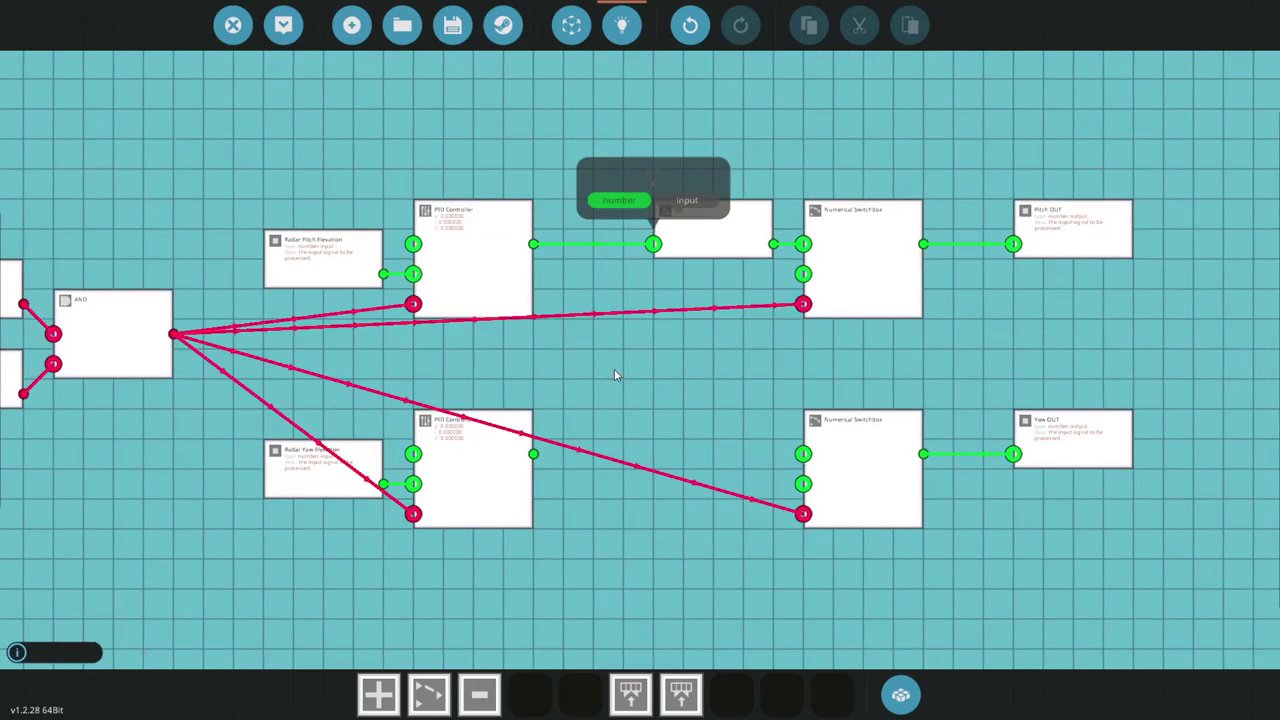
pyautogui.moveTo(533, 453); pyautogui.dragTo(808, 485)
pyautogui.moveTo(805, 485); pyautogui.dragTo(803, 454)
pyautogui.scroll(2, 675, 425)
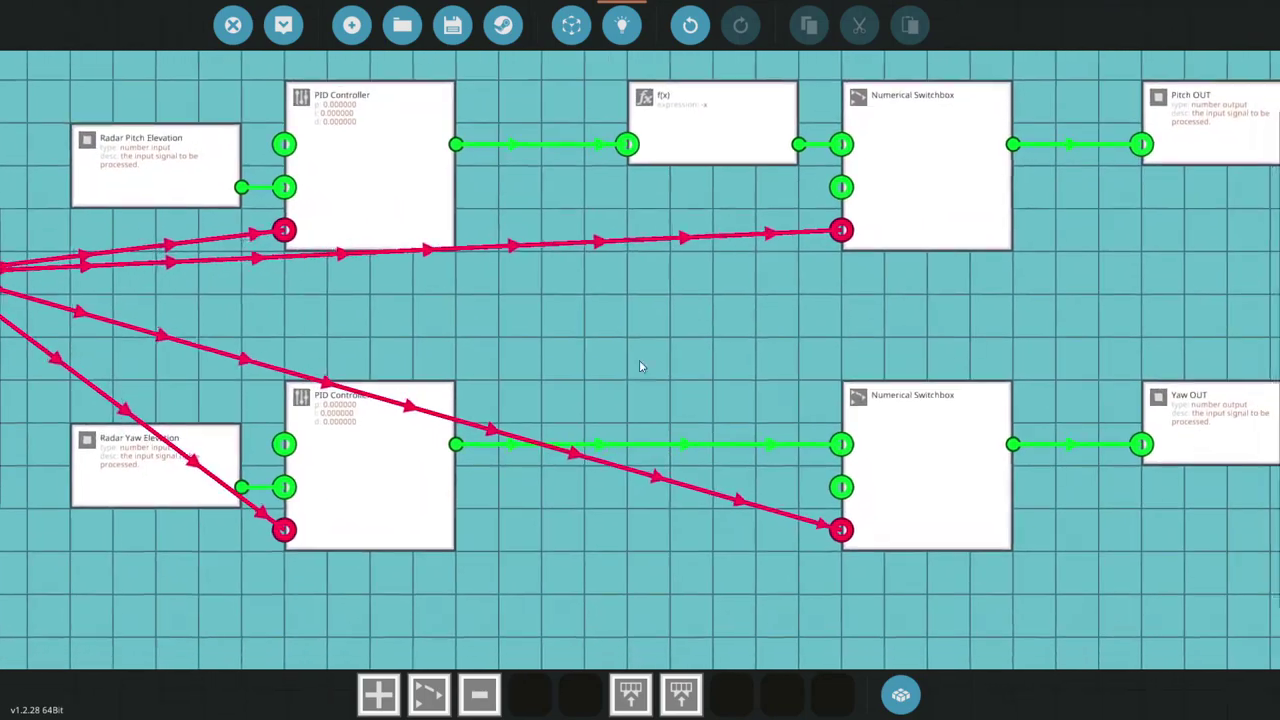
# Duplicate the pitch branch's f(x) node between the yaw PID Controller and its switchbox, and link it in line
pyautogui.scroll(-2, 640, 364)
pyautogui.scroll(1, 701, 418)
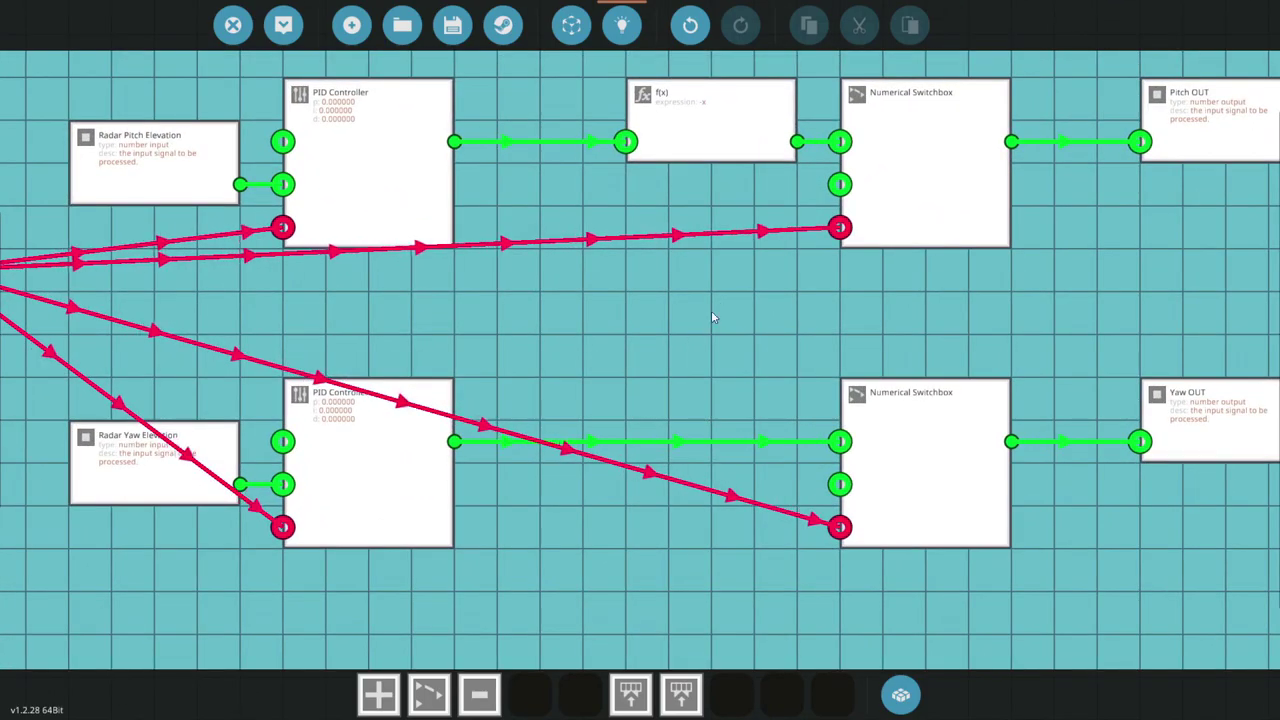
pyautogui.moveTo(804, 183); pyautogui.dragTo(545, 70)
pyautogui.hotkey('ctrl', 'c')
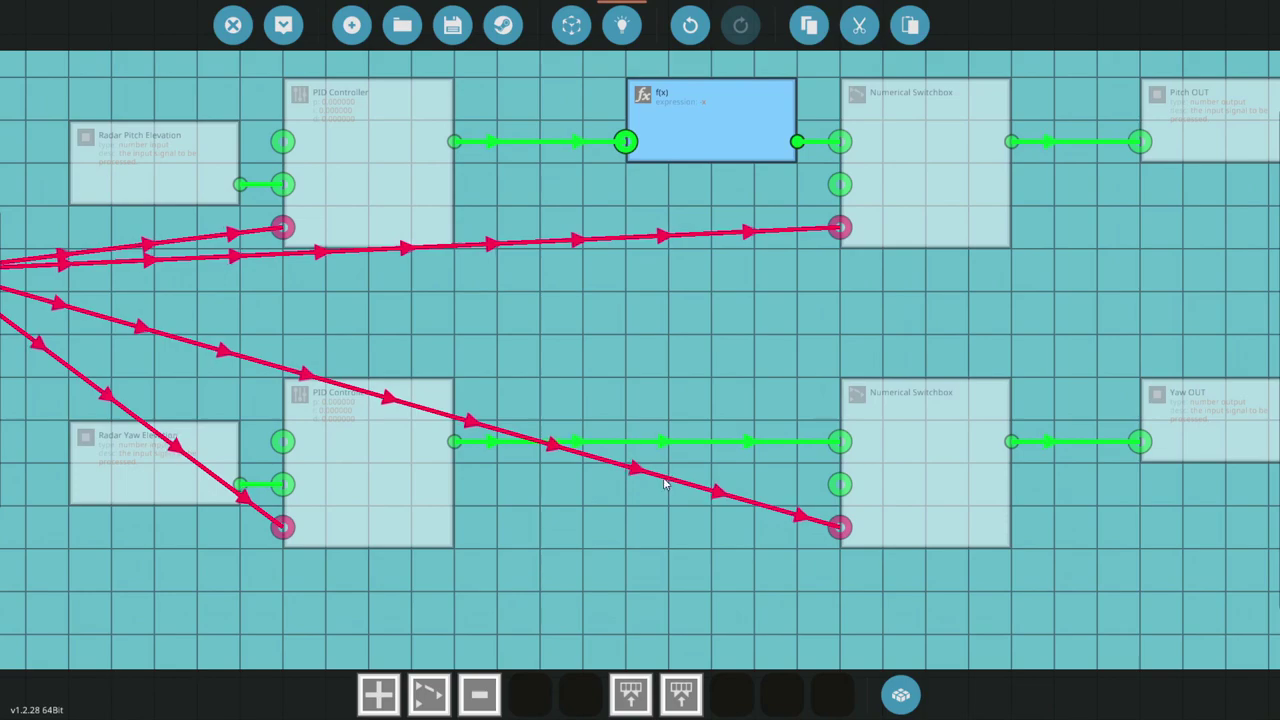
pyautogui.hotkey('ctrl', 'v')
pyautogui.click(623, 488)
pyautogui.moveTo(455, 441); pyautogui.dragTo(626, 441)
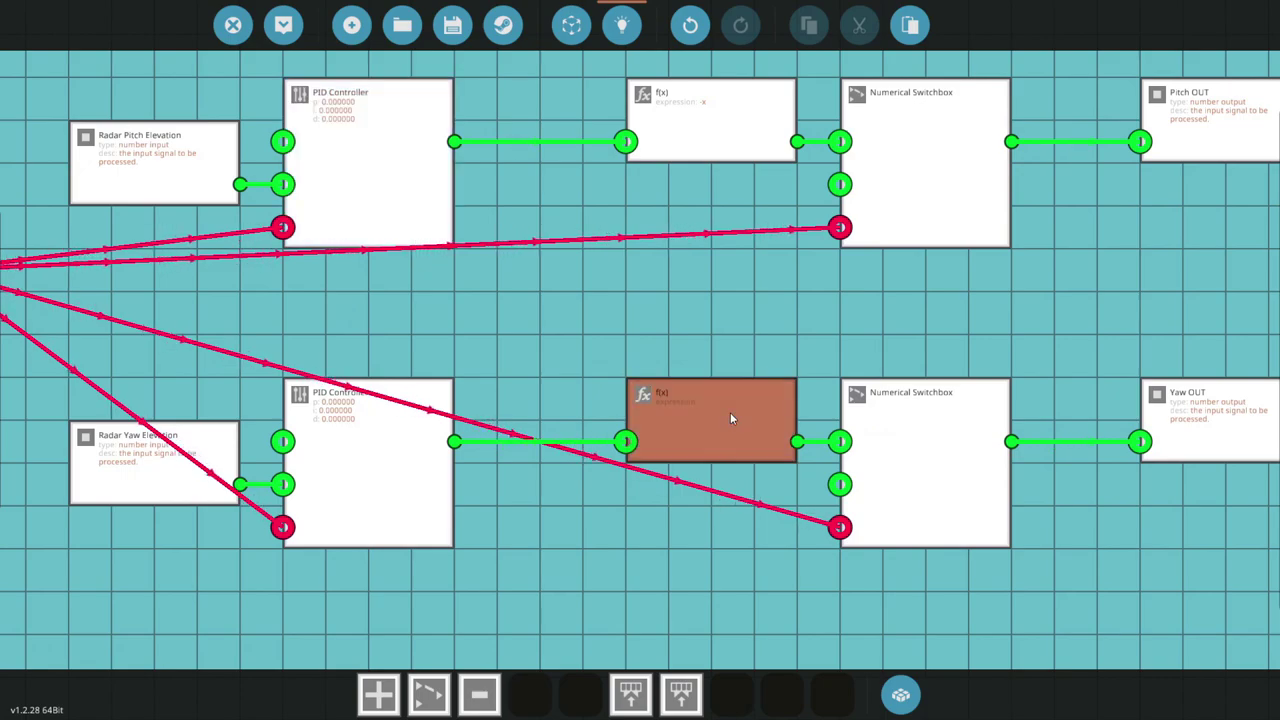
# Set the yaw f(x) expression to x*4
pyautogui.doubleClick(677, 414)
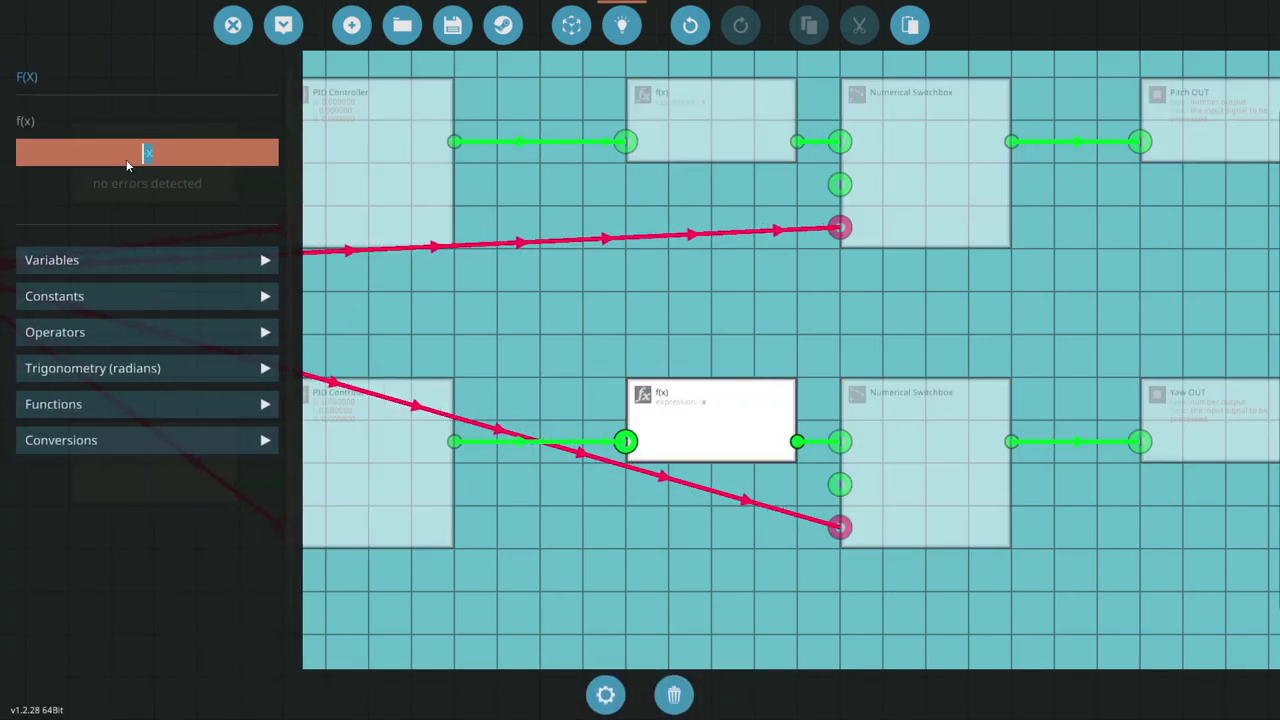
pyautogui.write('*')
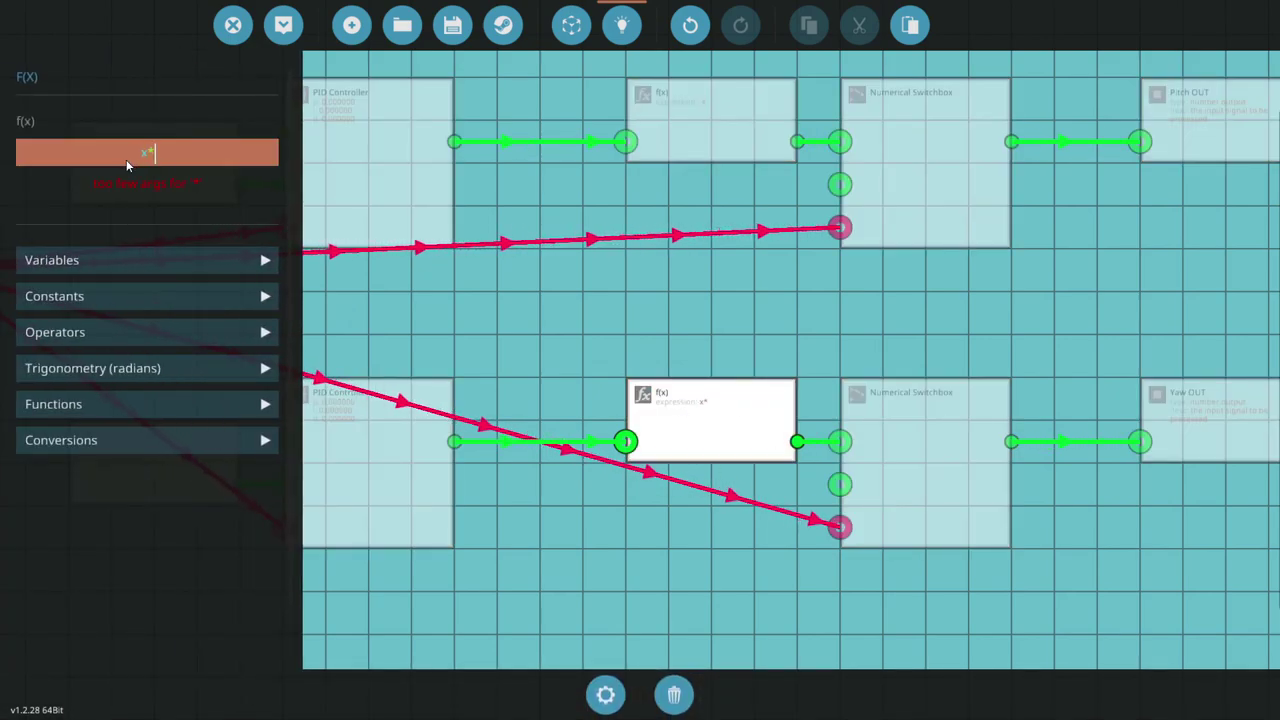
pyautogui.write('4')
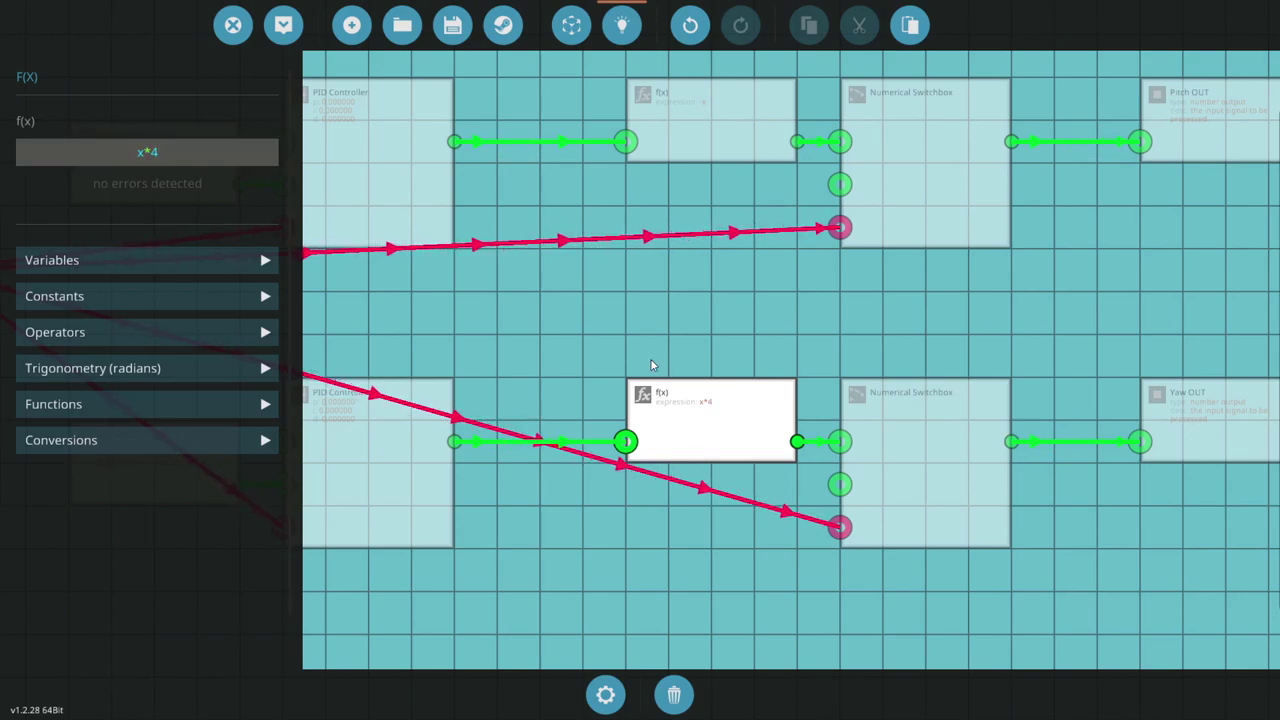
pyautogui.click(651, 365)
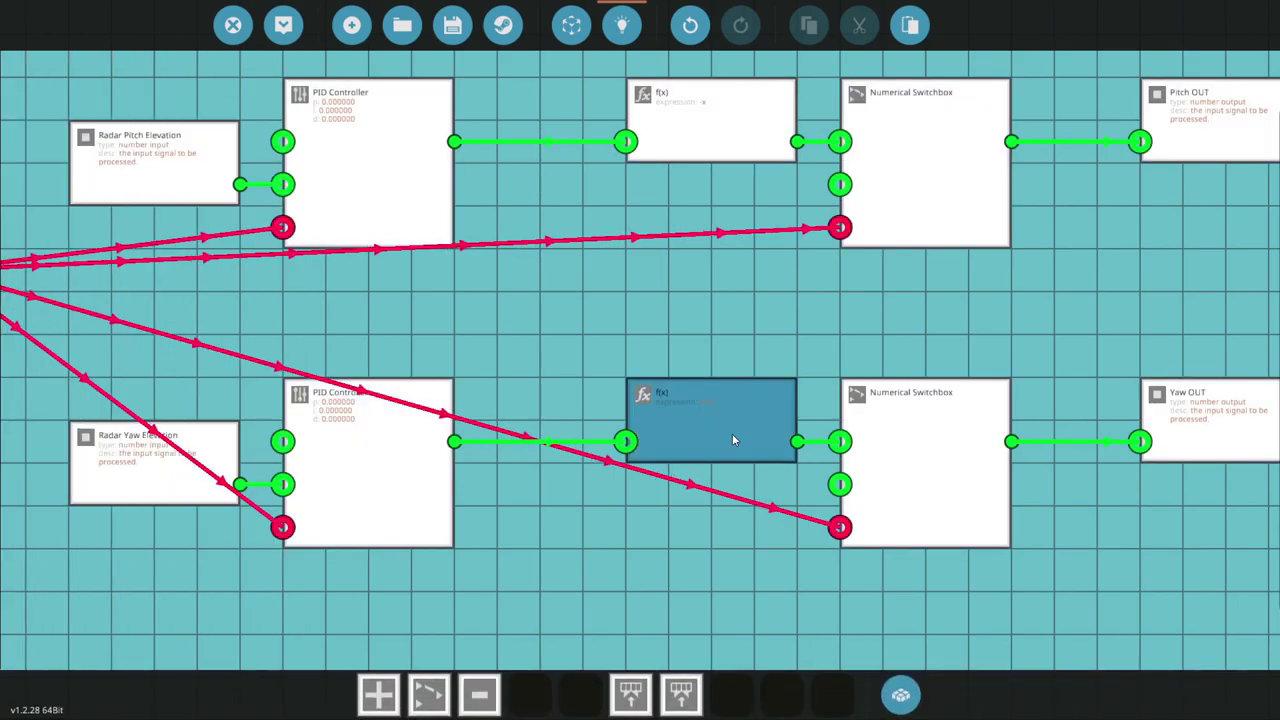
# Review the yaw f(x) node's expression and the yaw PID Controller's gain settings
pyautogui.click(712, 411)
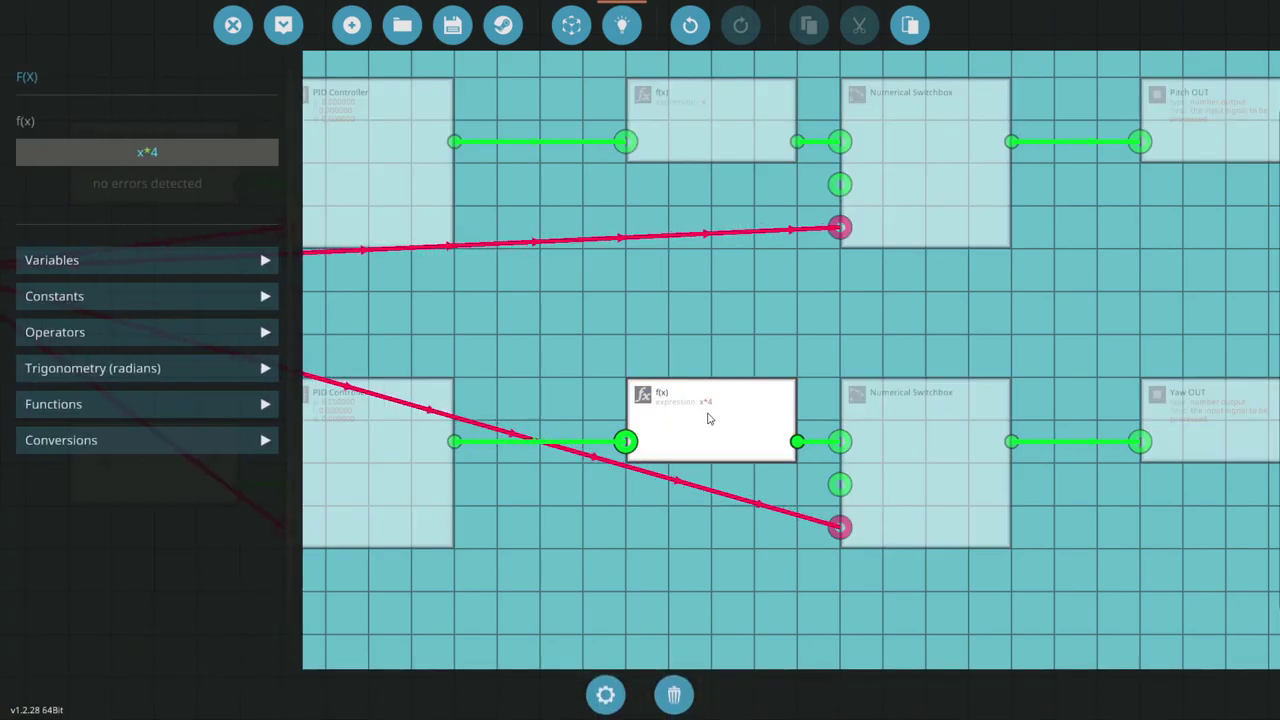
pyautogui.click(506, 366)
pyautogui.click(346, 431)
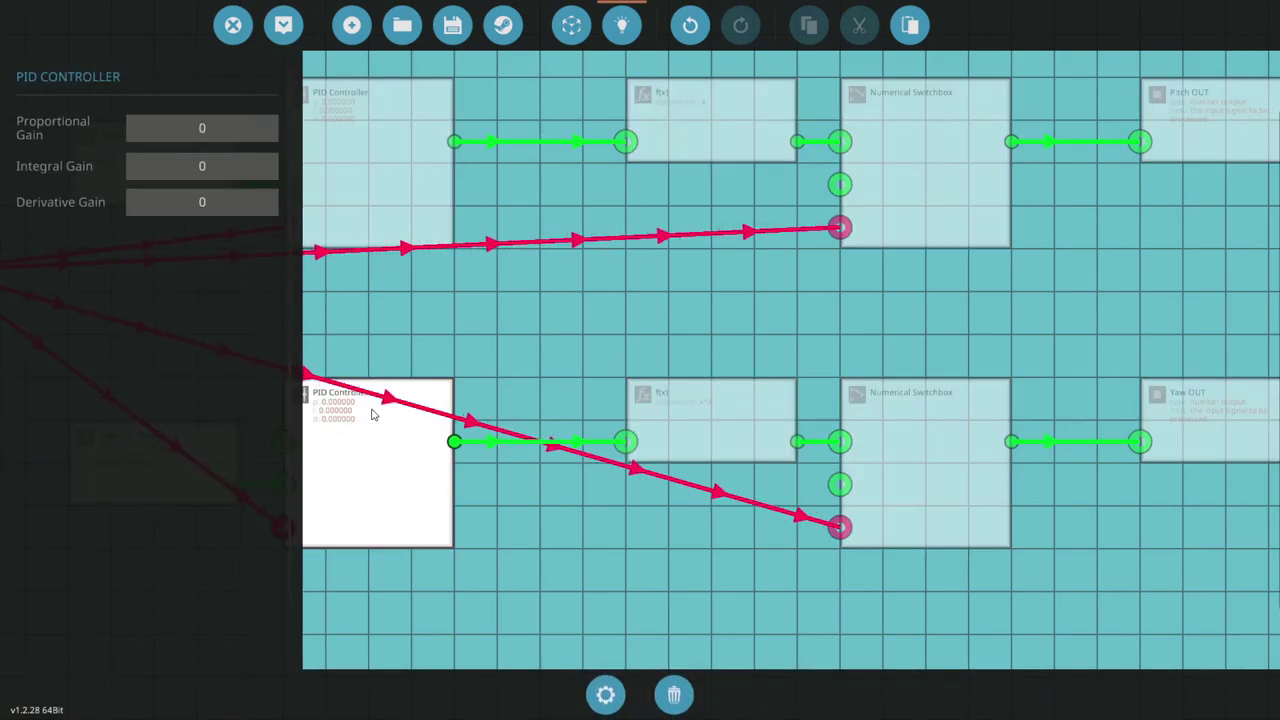
pyautogui.click(218, 129)
pyautogui.click(728, 448)
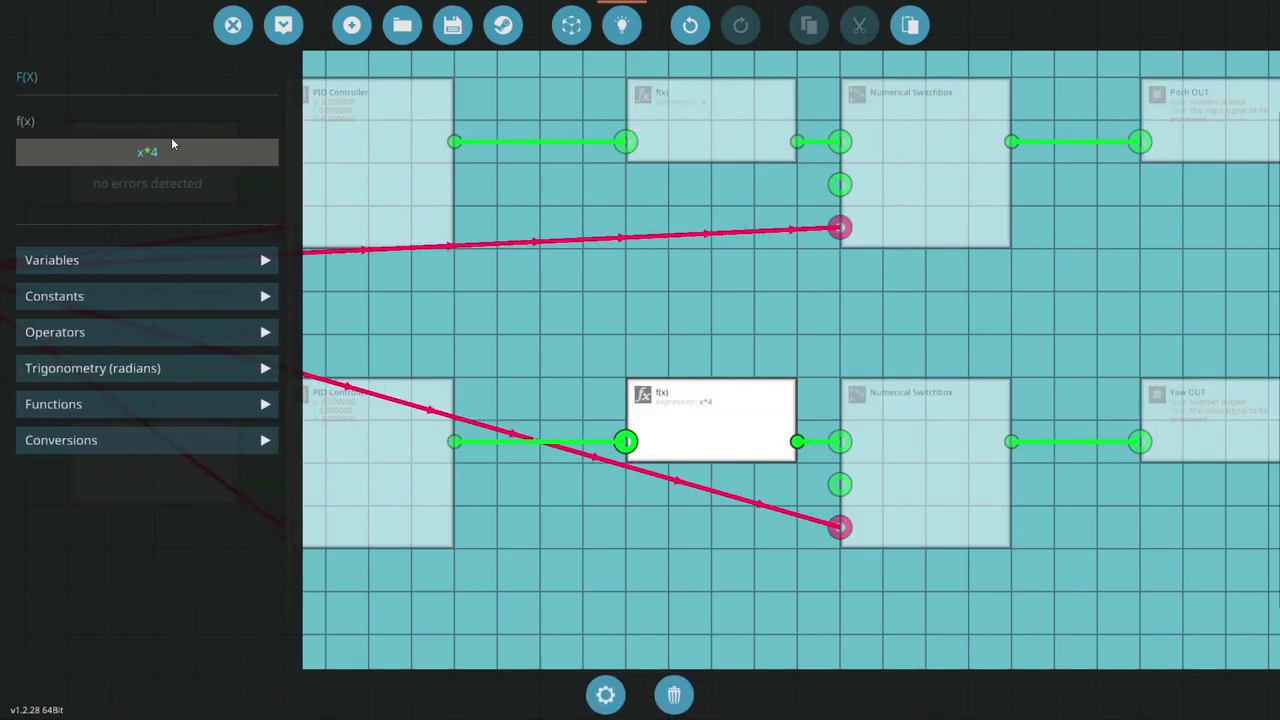
pyautogui.click(660, 355)
pyautogui.scroll(-2, 650, 380)
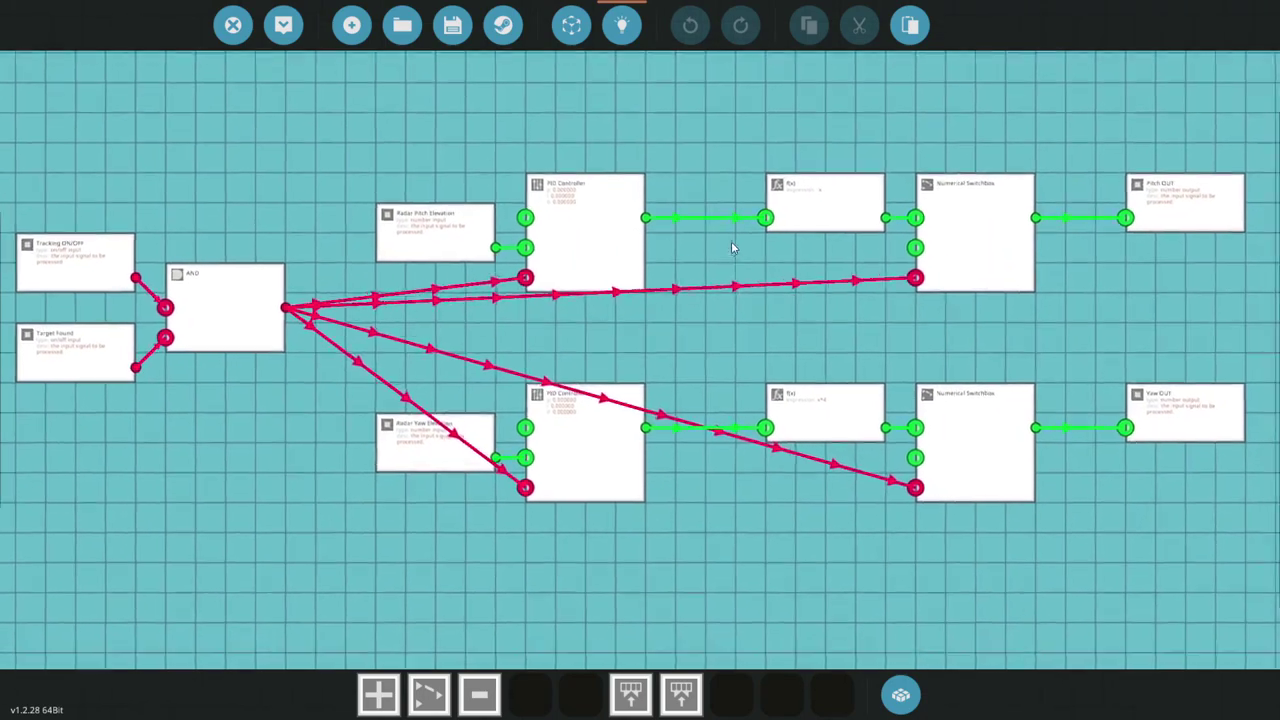
# Set the yaw PID Controller's proportional gain to 2, integral gain to 0.00001 and derivative gain to 2
pyautogui.click(564, 395)
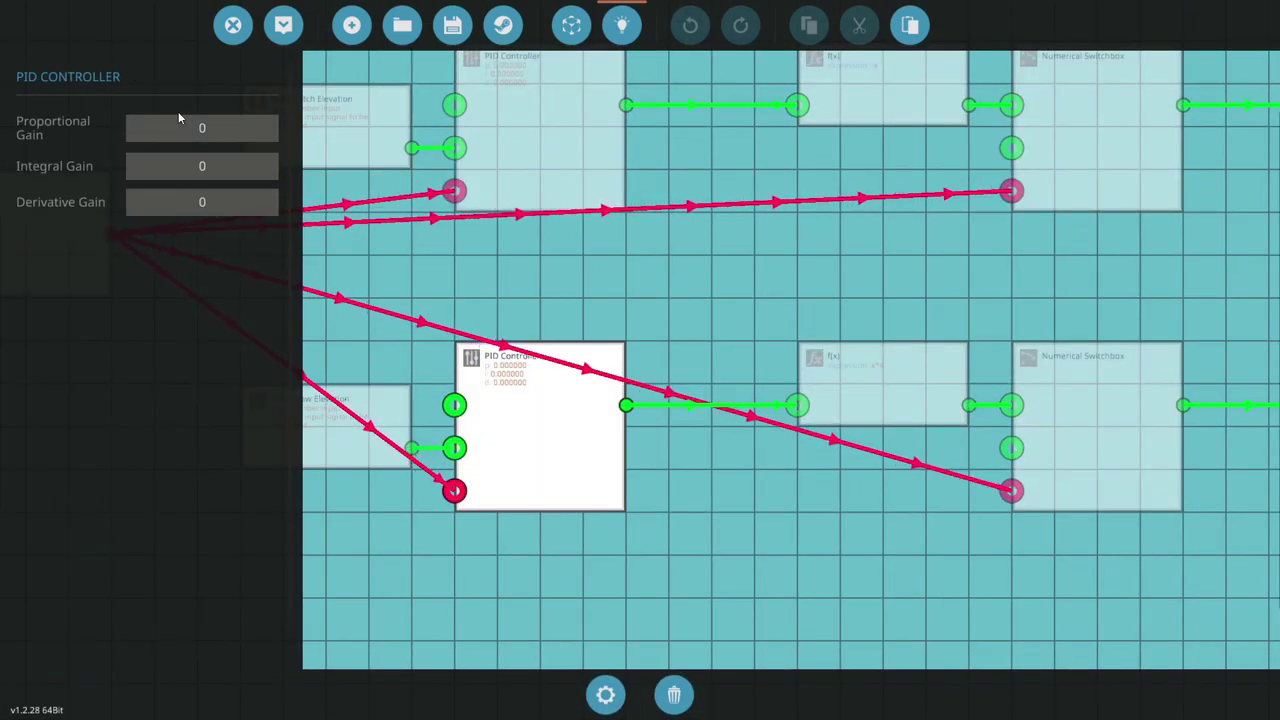
pyautogui.write('2')
pyautogui.click(220, 168)
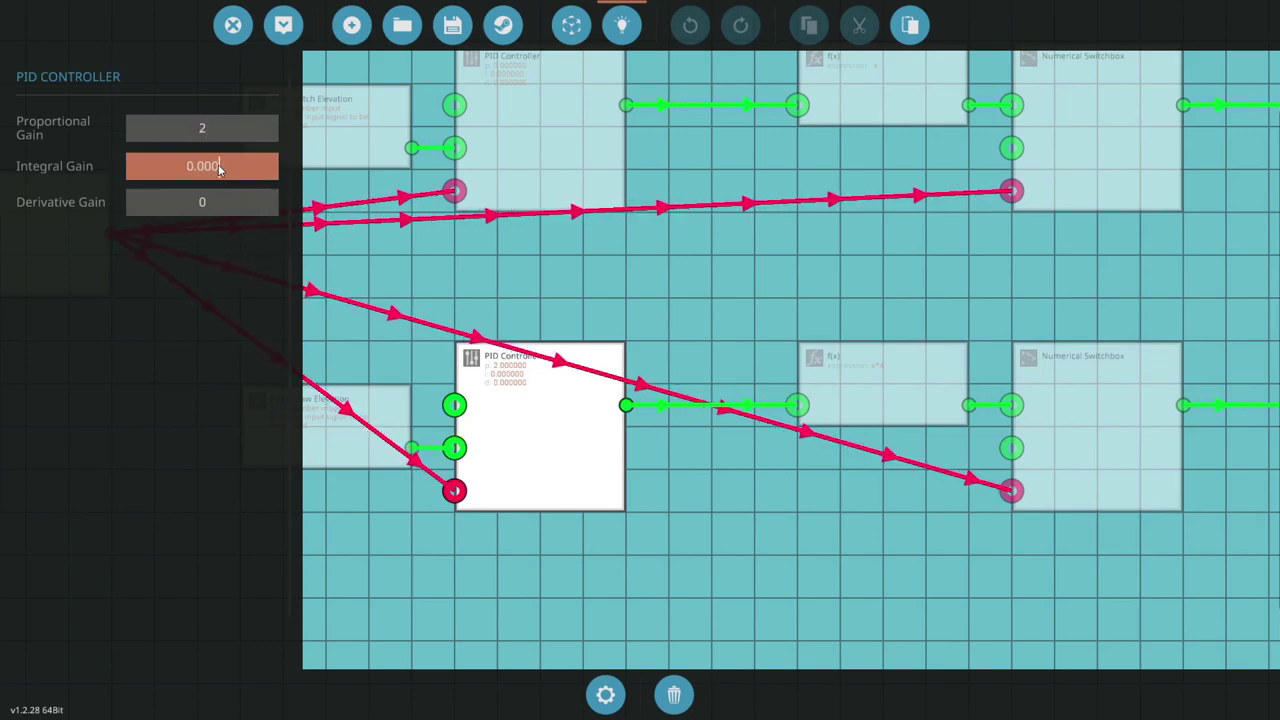
pyautogui.write('0.00001')
pyautogui.click(230, 202)
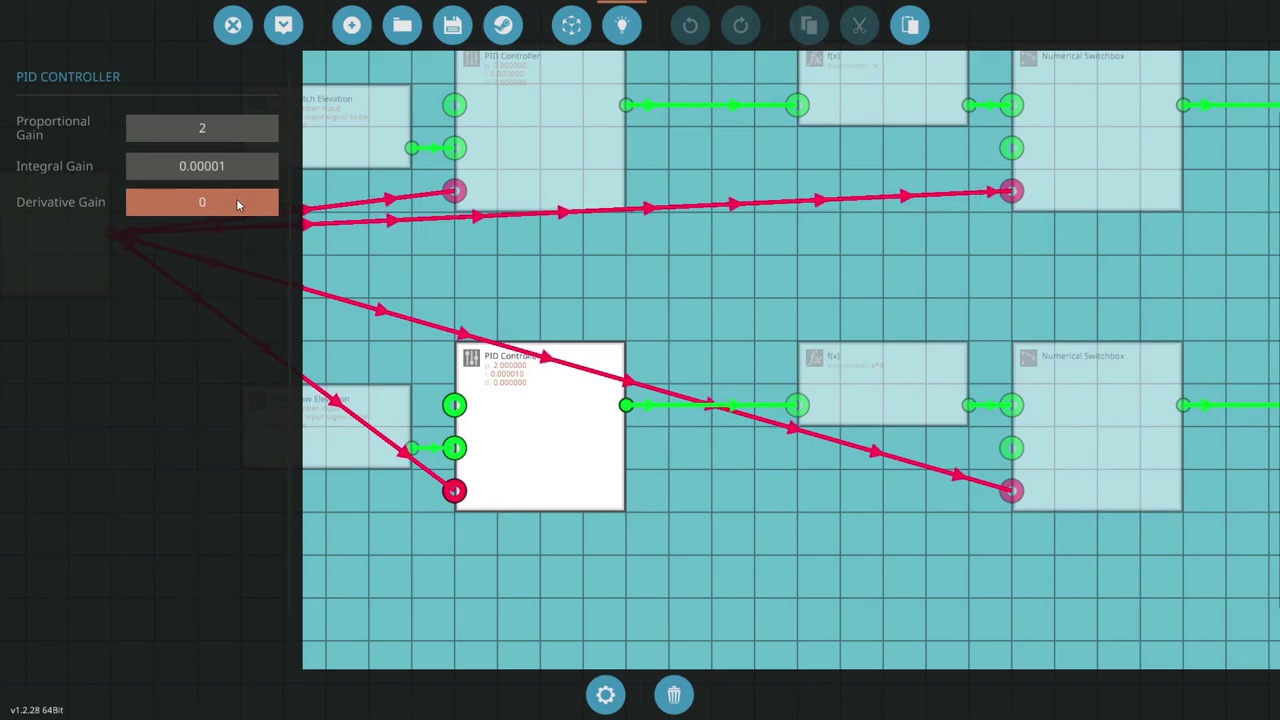
pyautogui.press('BackSpace')
pyautogui.write('2')
pyautogui.click(190, 166)
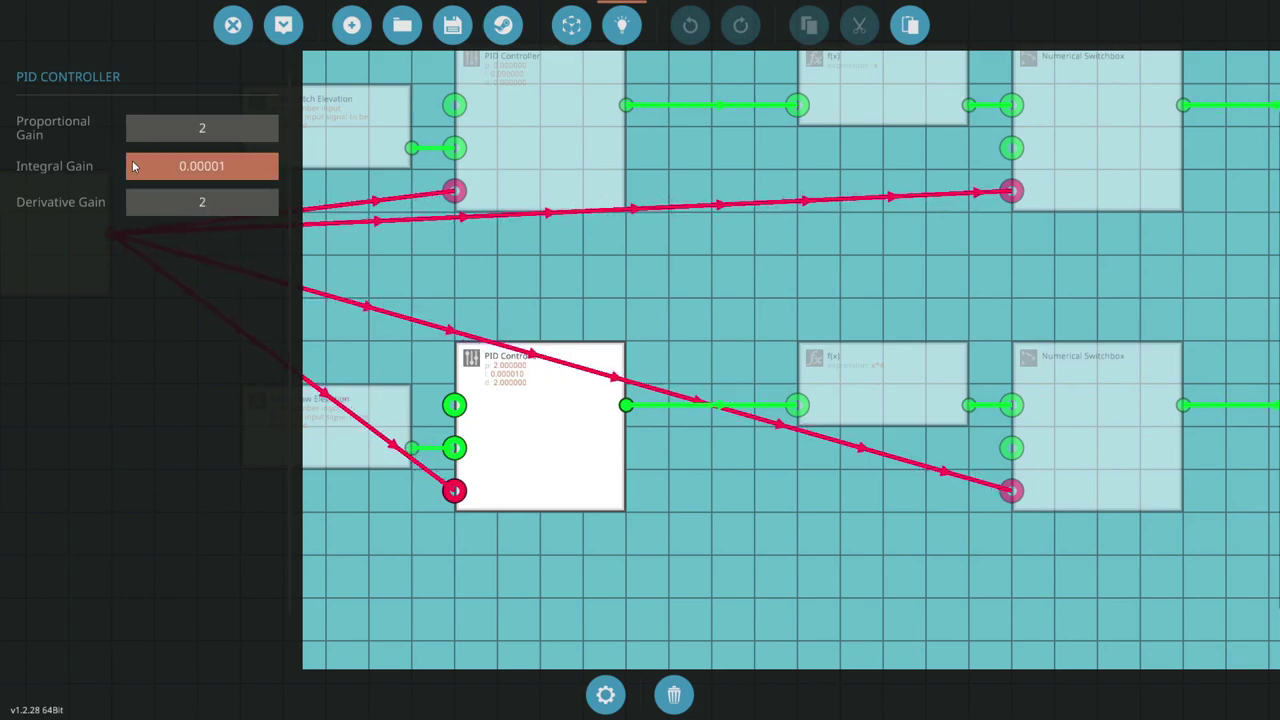
pyautogui.click(213, 200)
pyautogui.click(200, 128)
pyautogui.click(348, 252)
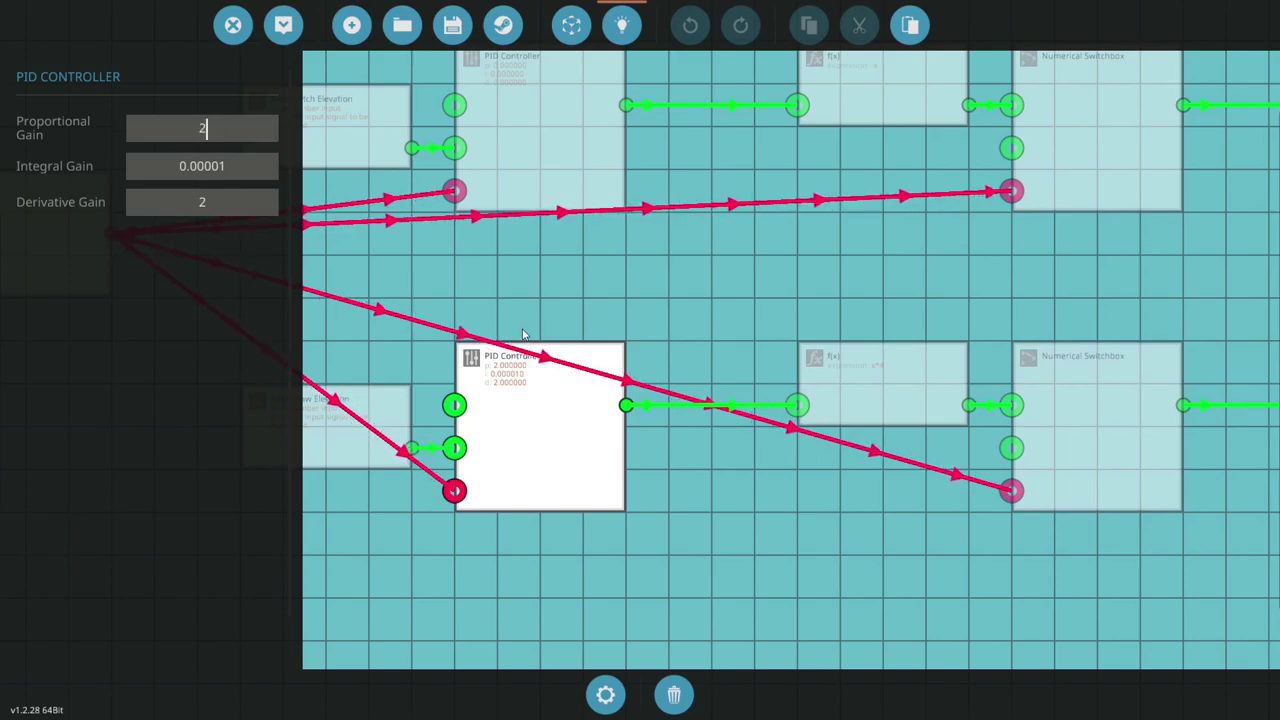
pyautogui.click(620, 284)
# Set the pitch PID Controller's proportional gain to 8 and integral gain to 0.01
pyautogui.scroll(-3, 622, 283)
pyautogui.scroll(3, 590, 316)
pyautogui.click(573, 290)
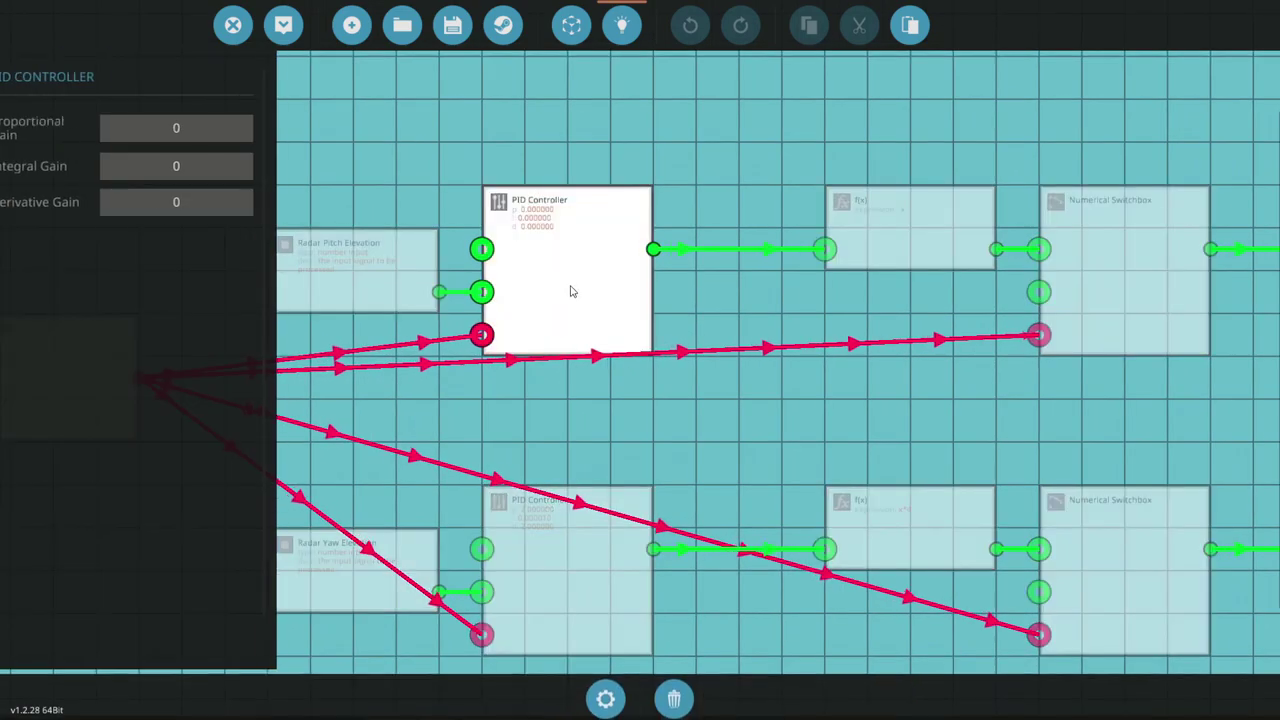
pyautogui.write('8')
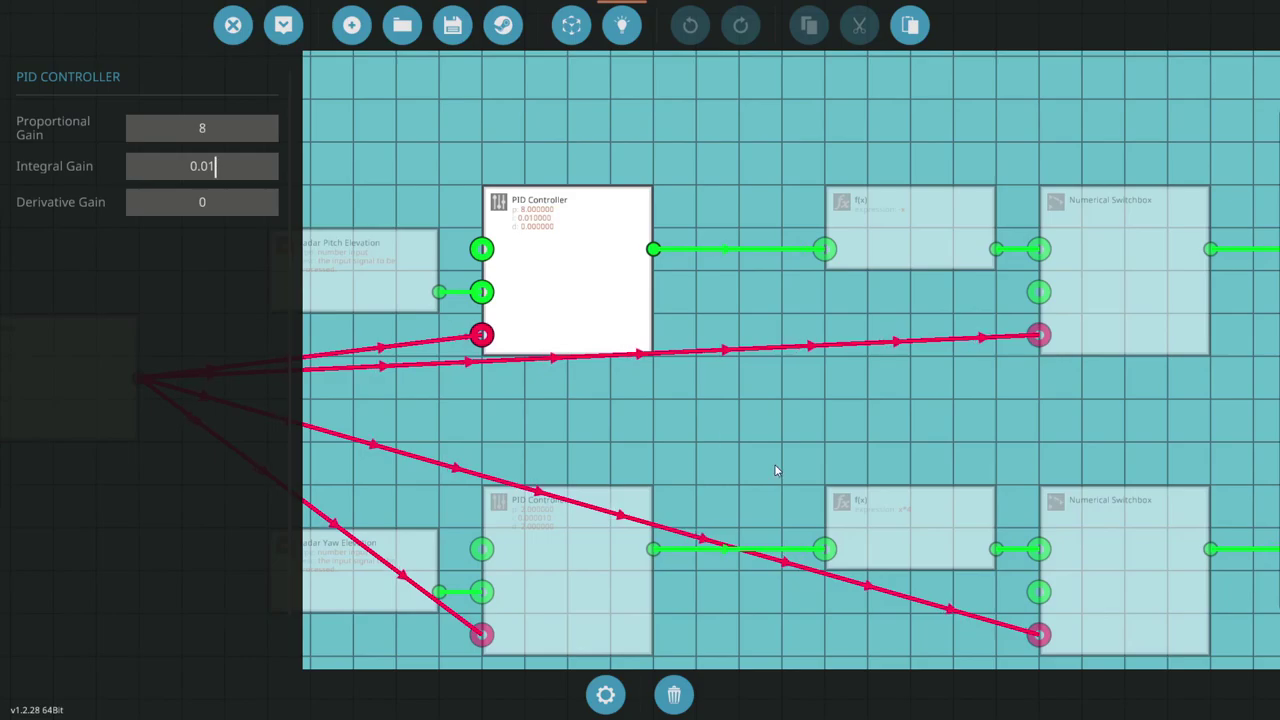
pyautogui.click(668, 399)
# Return to the vehicle editor and link Pitch OUT to the turret's two pitch drive inputs and Yaw OUT to the base's yaw input
pyautogui.scroll(-5, 756, 374)
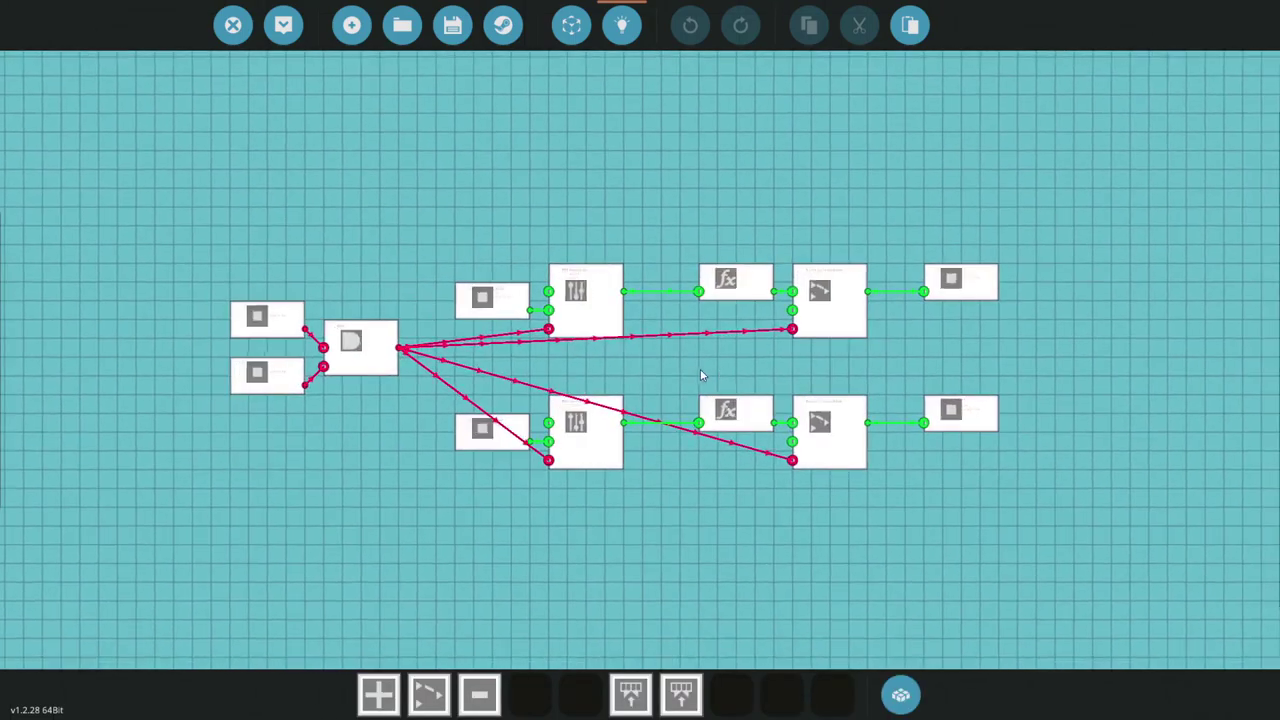
pyautogui.scroll(1, 662, 373)
pyautogui.scroll(-2, 465, 307)
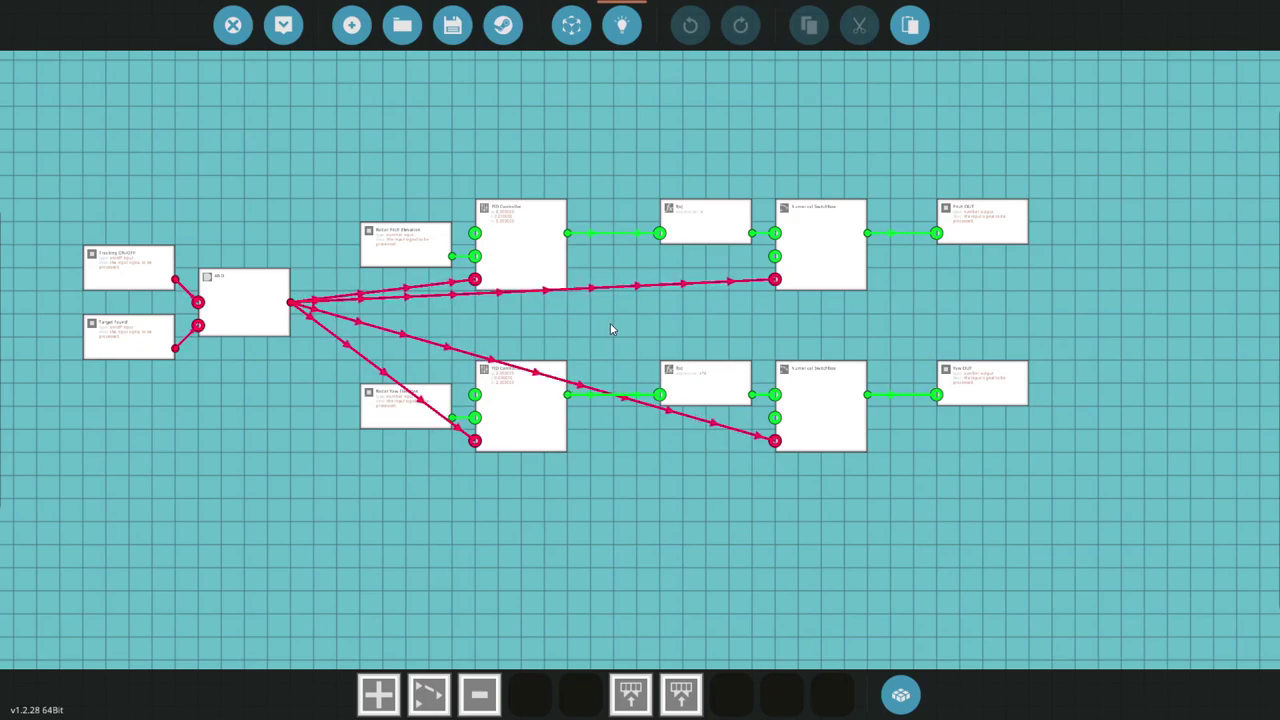
pyautogui.scroll(1, 615, 328)
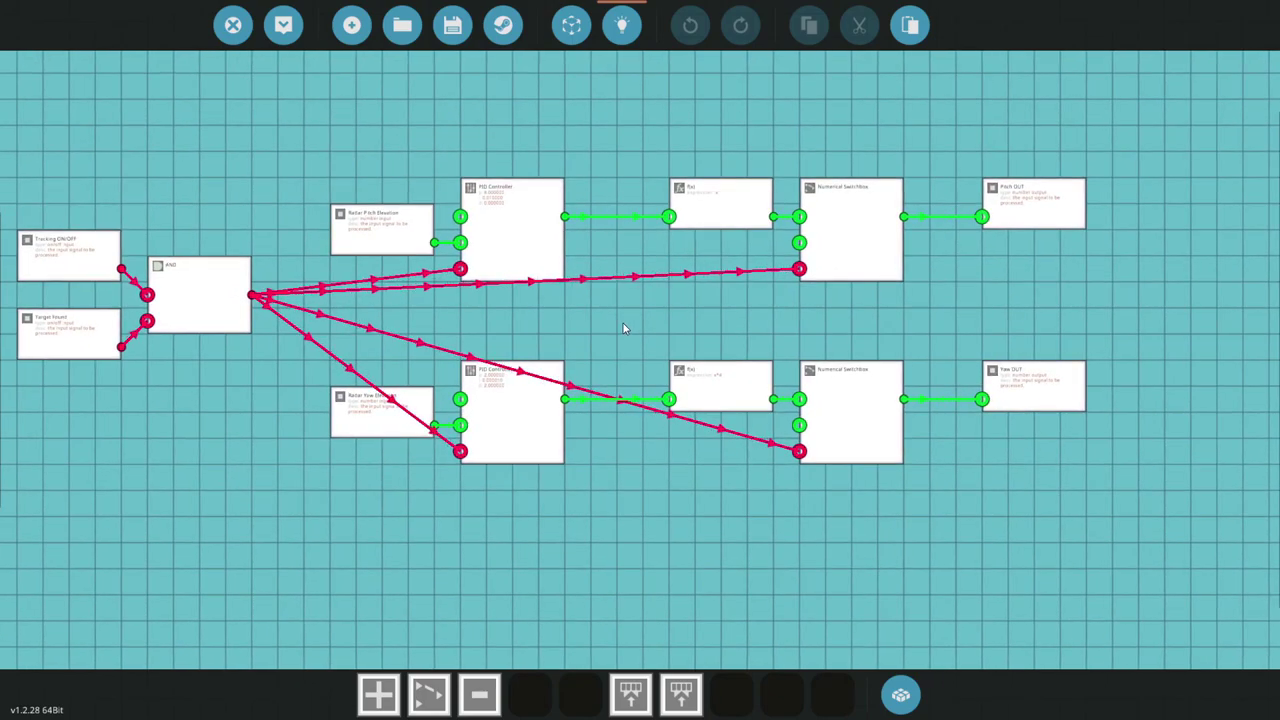
pyautogui.click(283, 25)
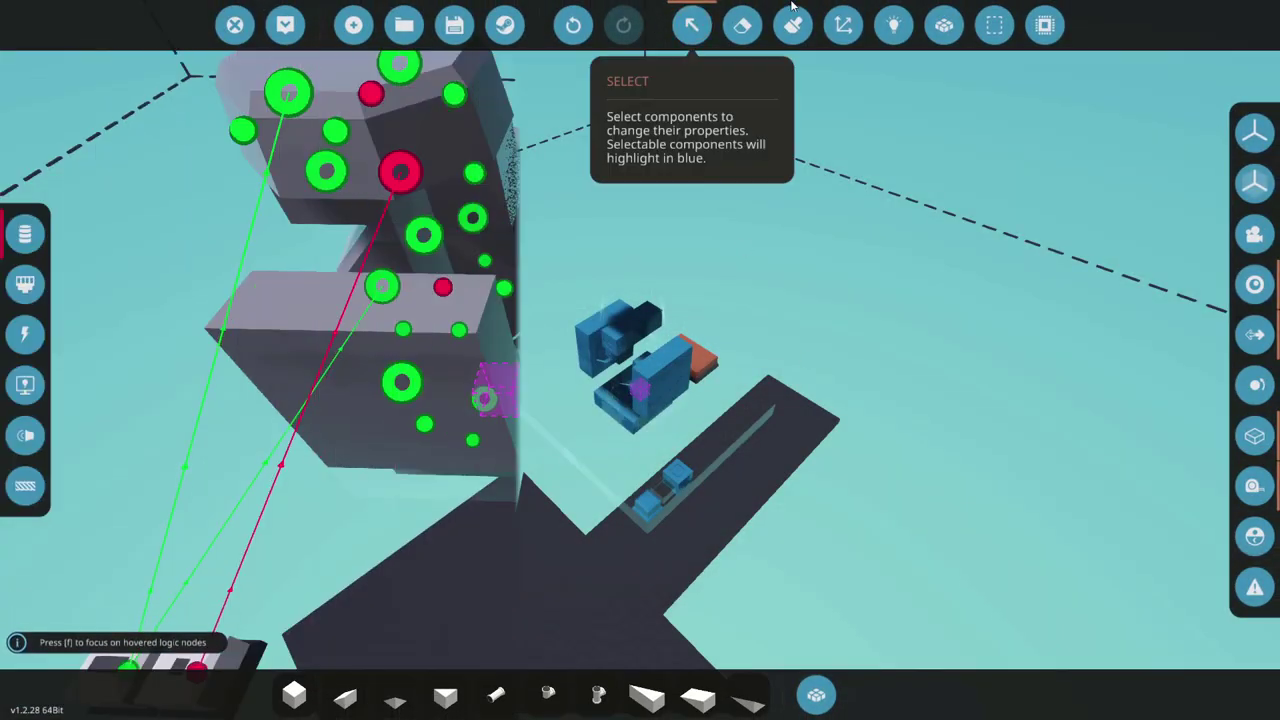
pyautogui.moveTo(723, 367); pyautogui.dragTo(480, 217)
pyautogui.moveTo(480, 217); pyautogui.dragTo(478, 217)
pyautogui.moveTo(723, 367); pyautogui.dragTo(404, 382)
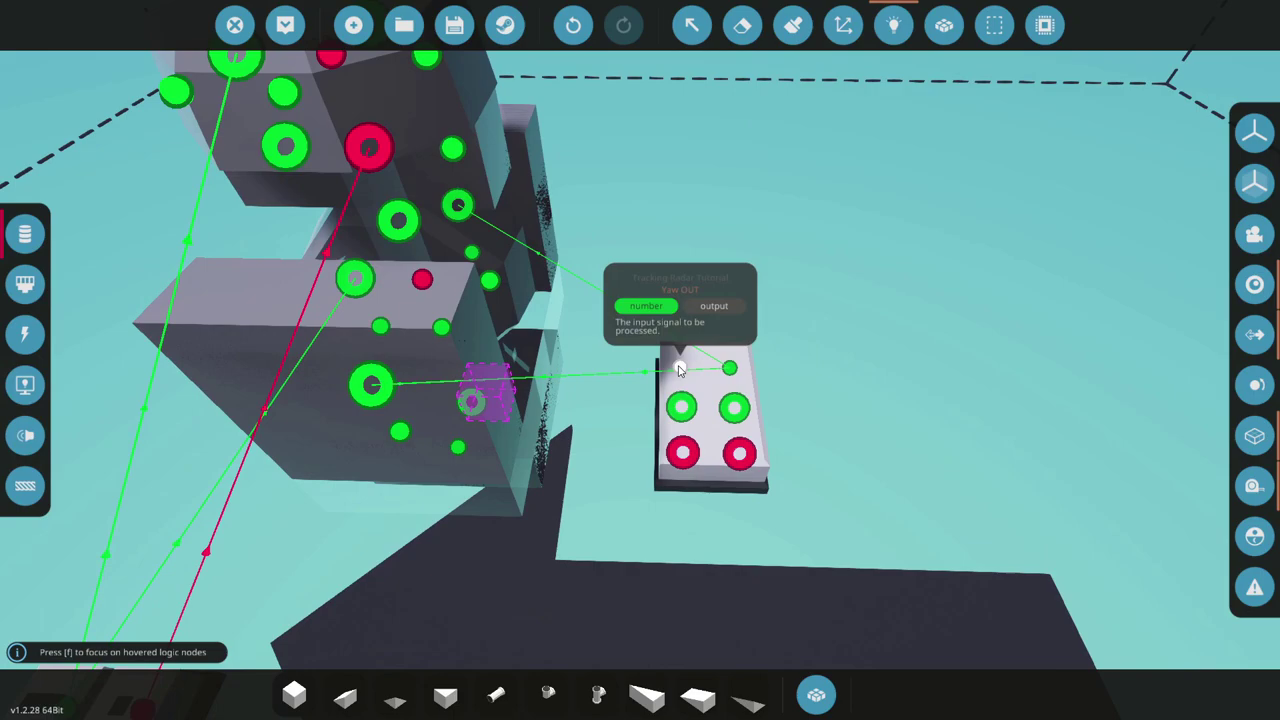
pyautogui.moveTo(680, 367); pyautogui.dragTo(473, 402)
# Link the microcontroller's two radar elevation inputs to the Elevation Angle outputs of the lower and upper radars
pyautogui.moveTo(686, 540); pyautogui.dragTo(497, 402)
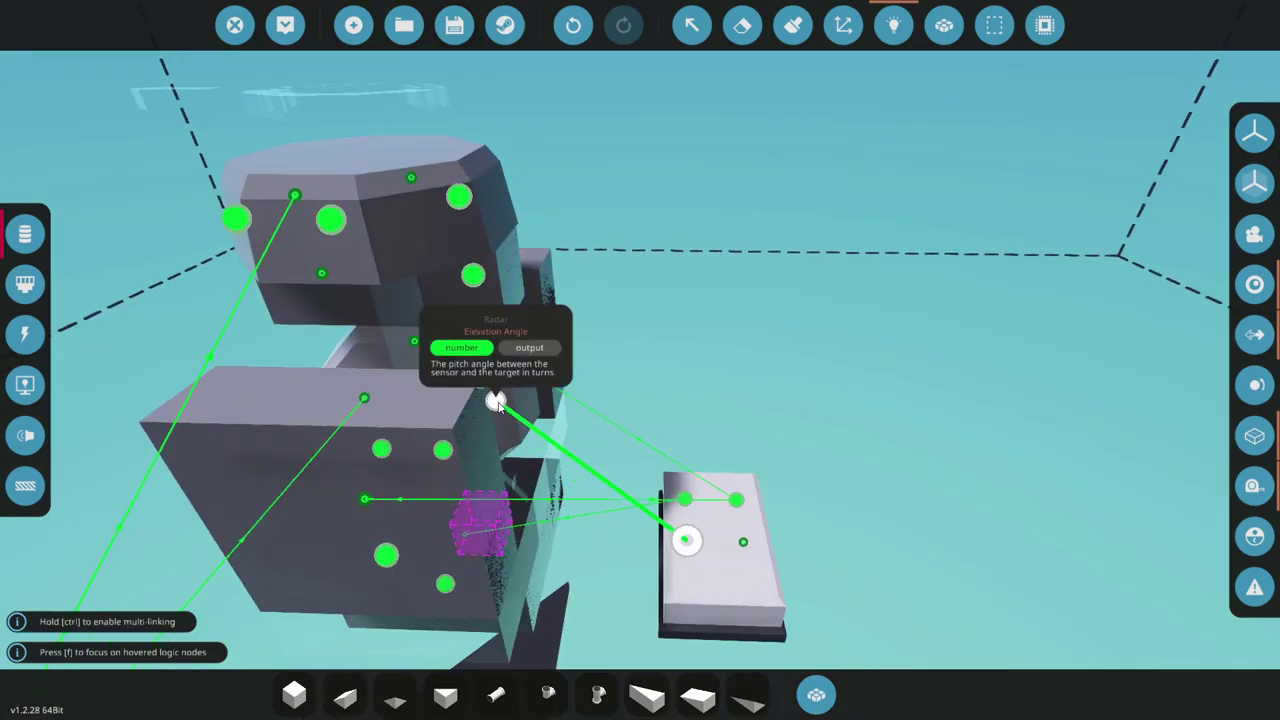
pyautogui.moveTo(743, 541); pyautogui.dragTo(459, 196)
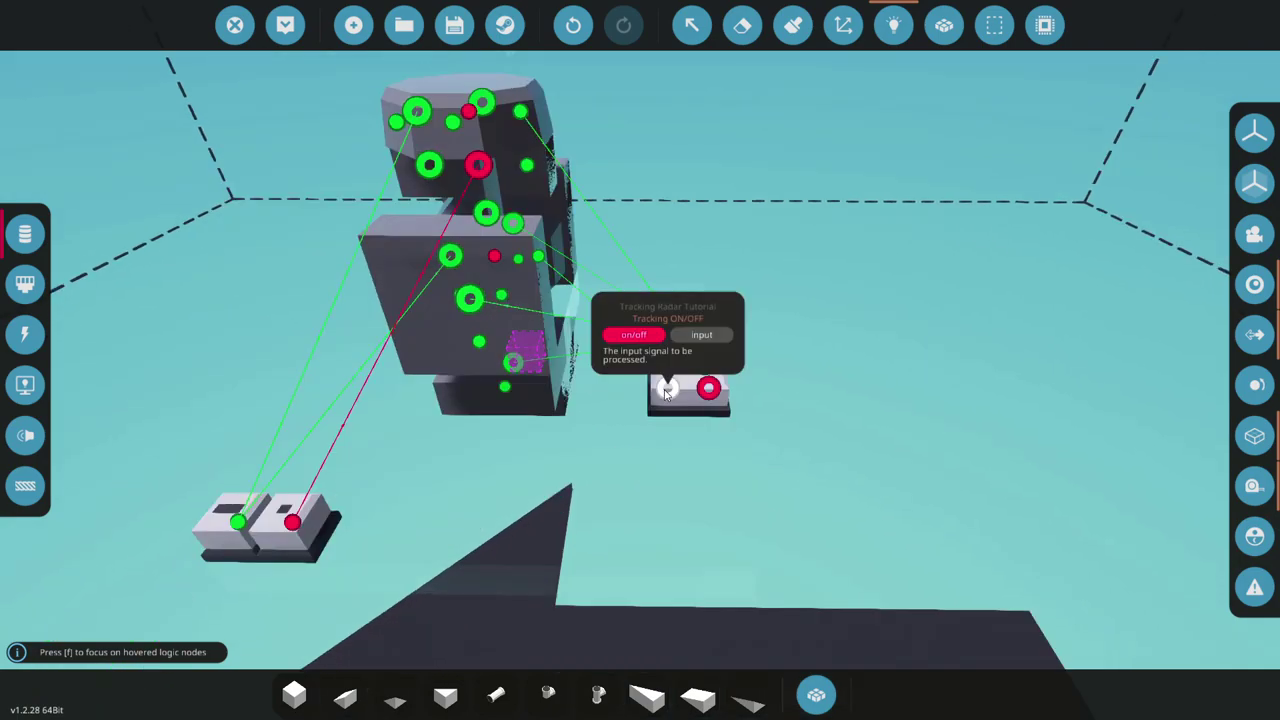
pyautogui.moveTo(667, 390); pyautogui.dragTo(323, 529)
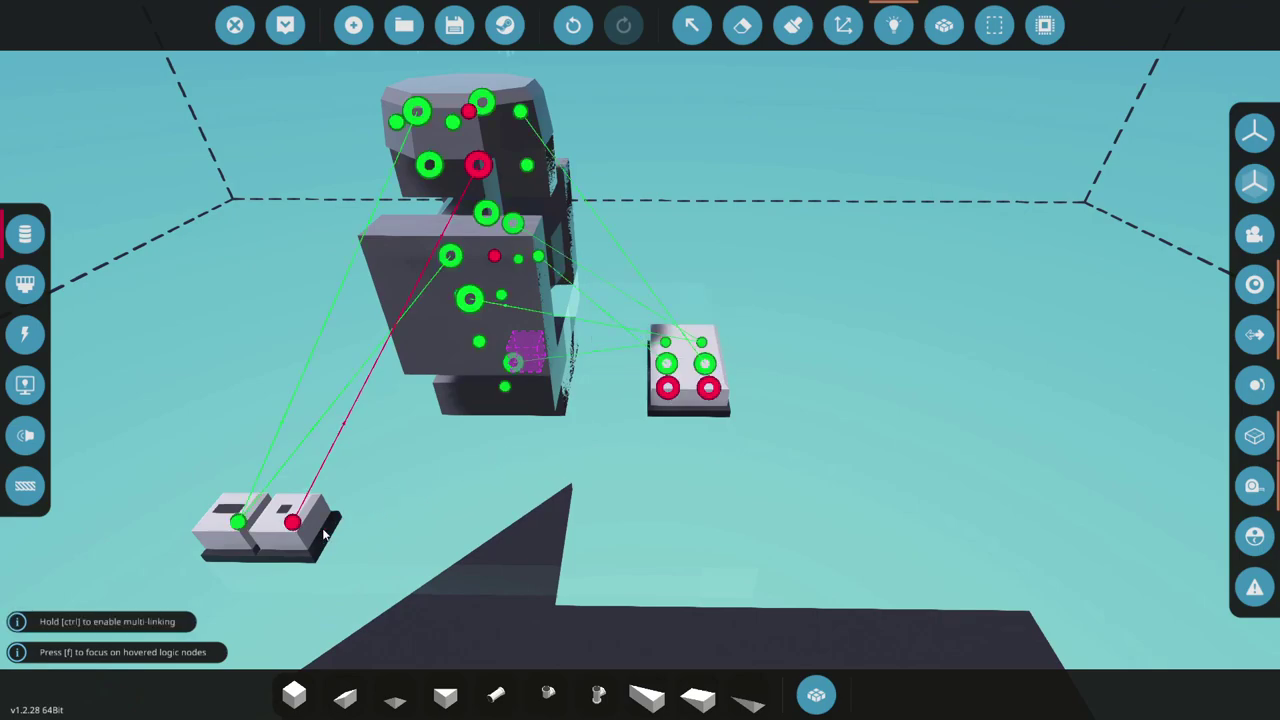
# Search the component inventory for "togg" and place a Push to Toggle button beside the existing control blocks
pyautogui.press('Tab')
pyautogui.write('togg')
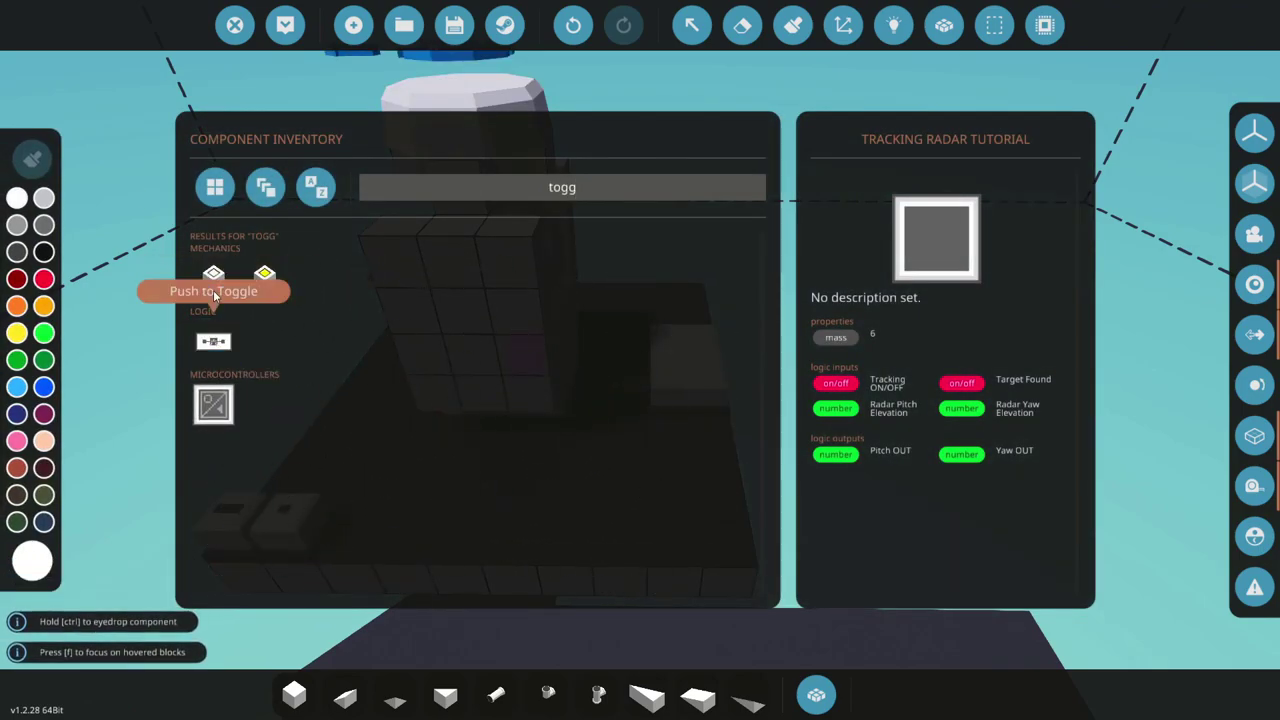
pyautogui.click(214, 277)
pyautogui.click(340, 536)
# Link the toggle button to the microcontroller's Tracking ON/OFF input and the radar's on/off output to Target Found
pyautogui.click(893, 25)
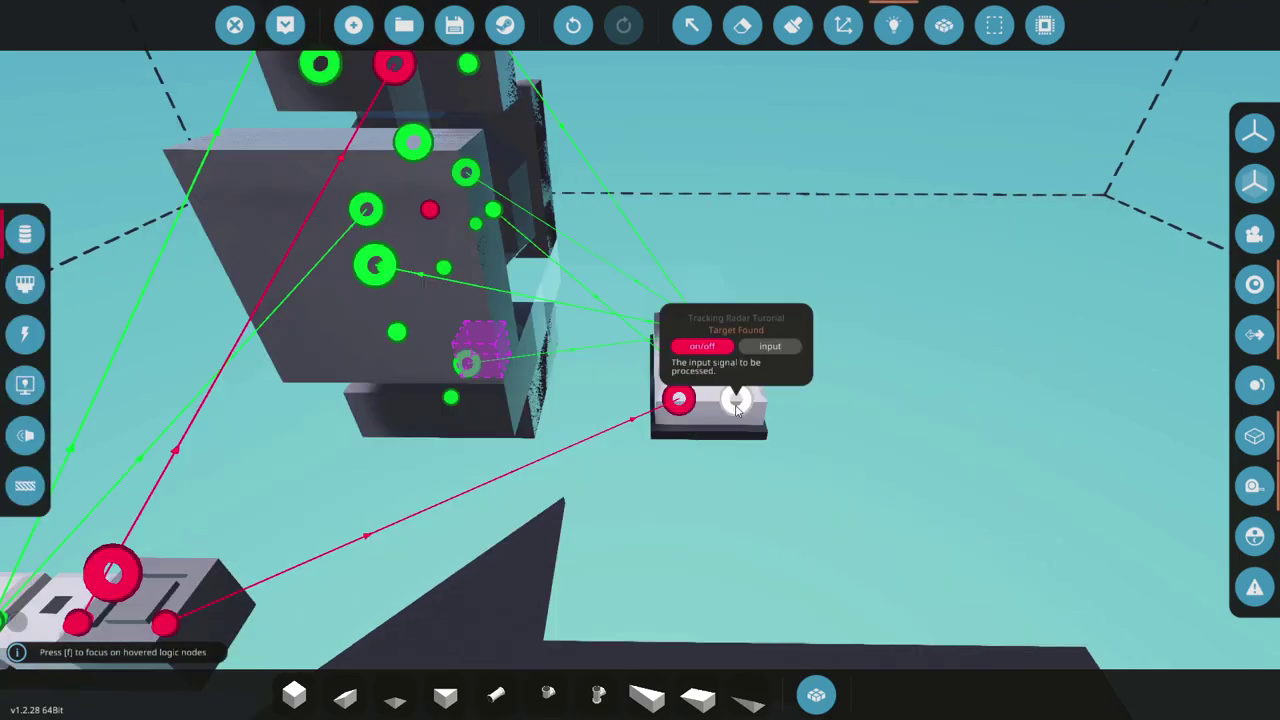
pyautogui.moveTo(735, 399); pyautogui.dragTo(553, 283)
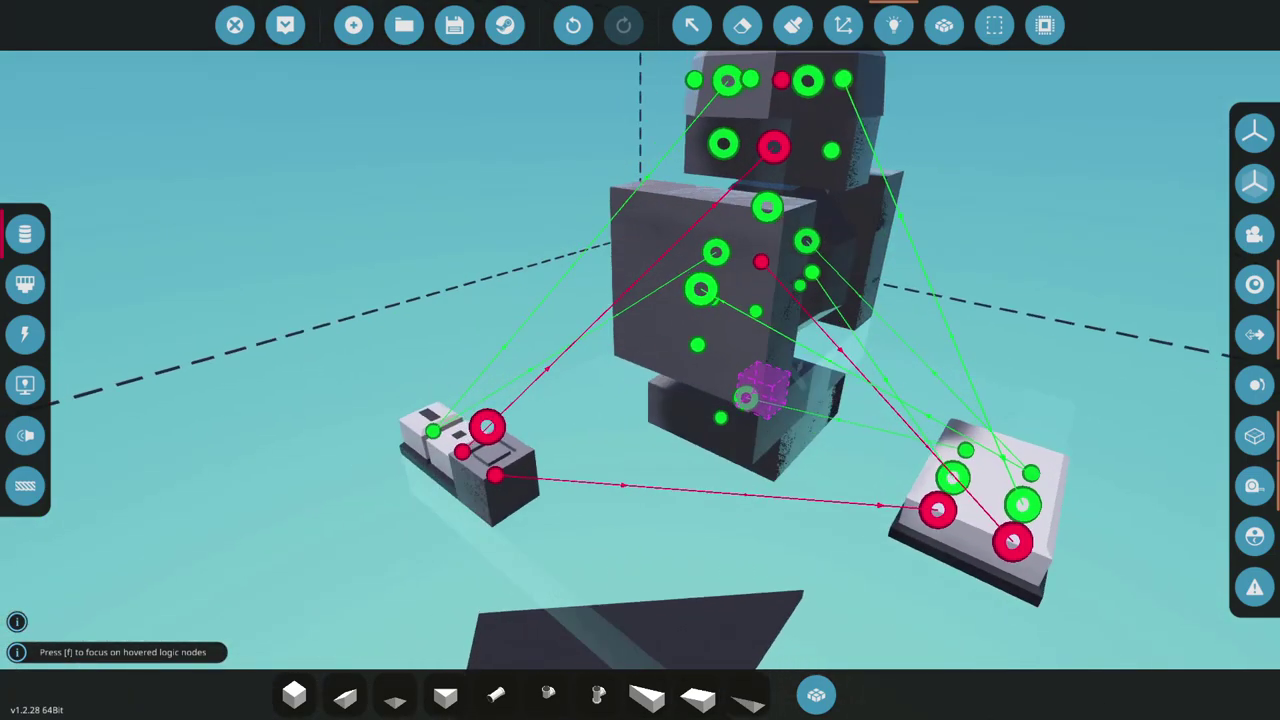
# Examine the turret's logic links and control blocks from the opposite side
pyautogui.press('a')
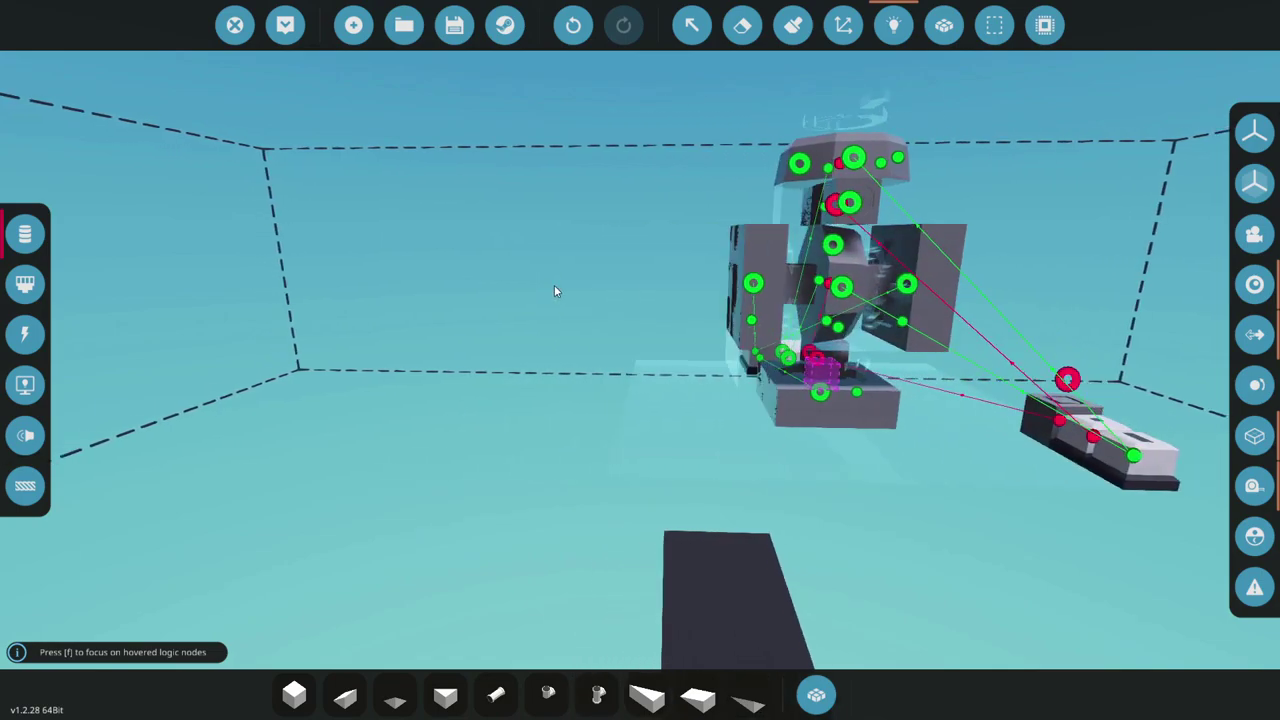
pyautogui.press('d')
pyautogui.press('a')
pyautogui.press('d')
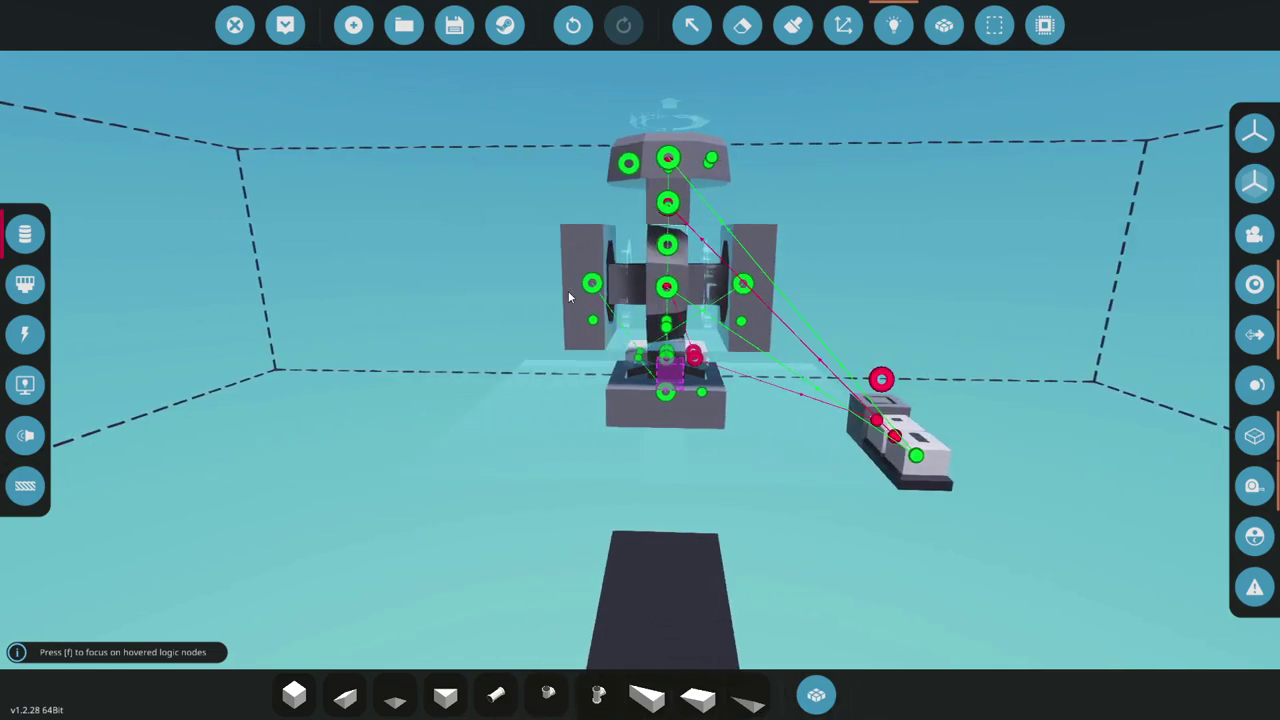
pyautogui.press('w')
pyautogui.press('s')
pyautogui.press('w')
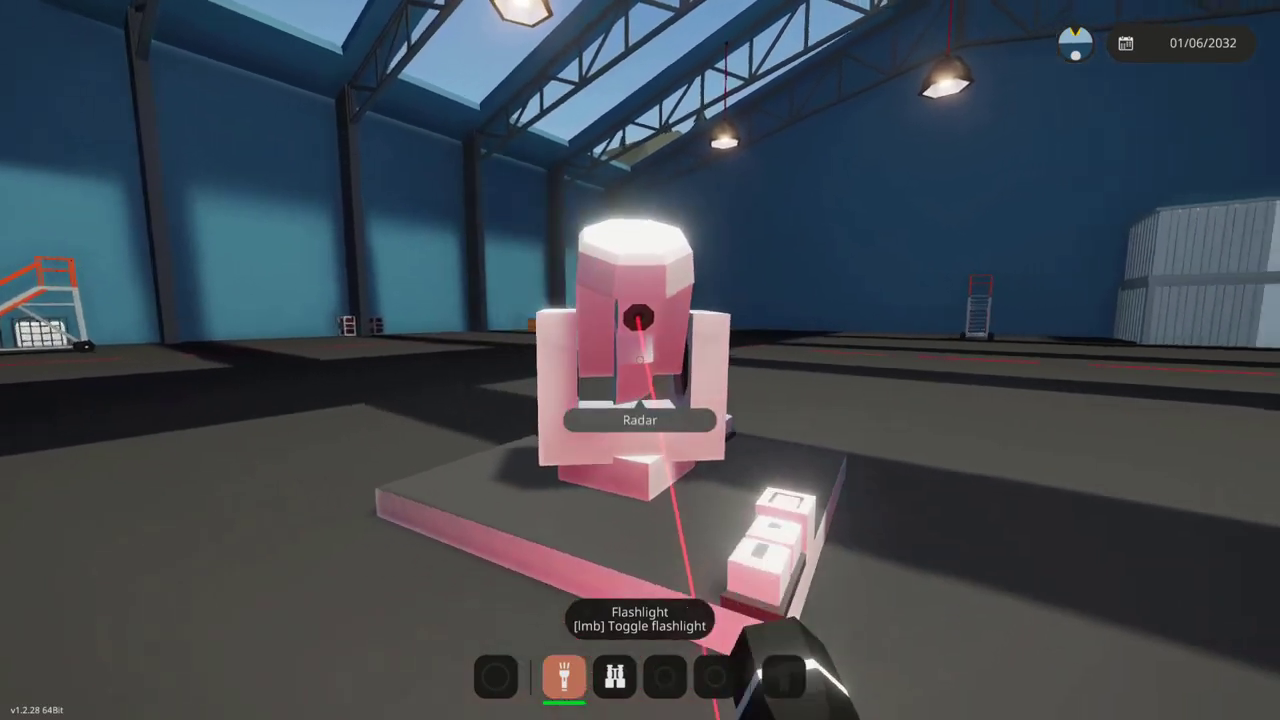
# Back away from the turret while sidestepping in both directions to test the laser tracking at increasing distance
pyautogui.press('s')
pyautogui.press('a')
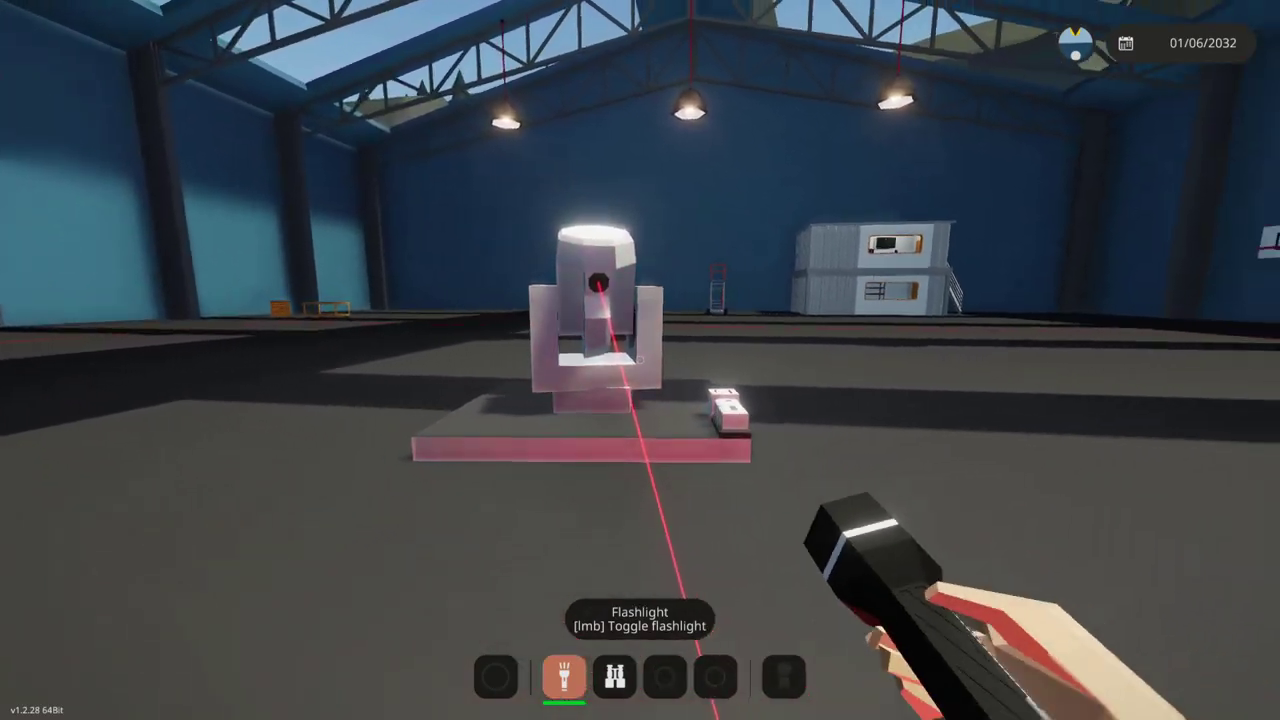
pyautogui.press('d')
pyautogui.press('s')
pyautogui.press('d')
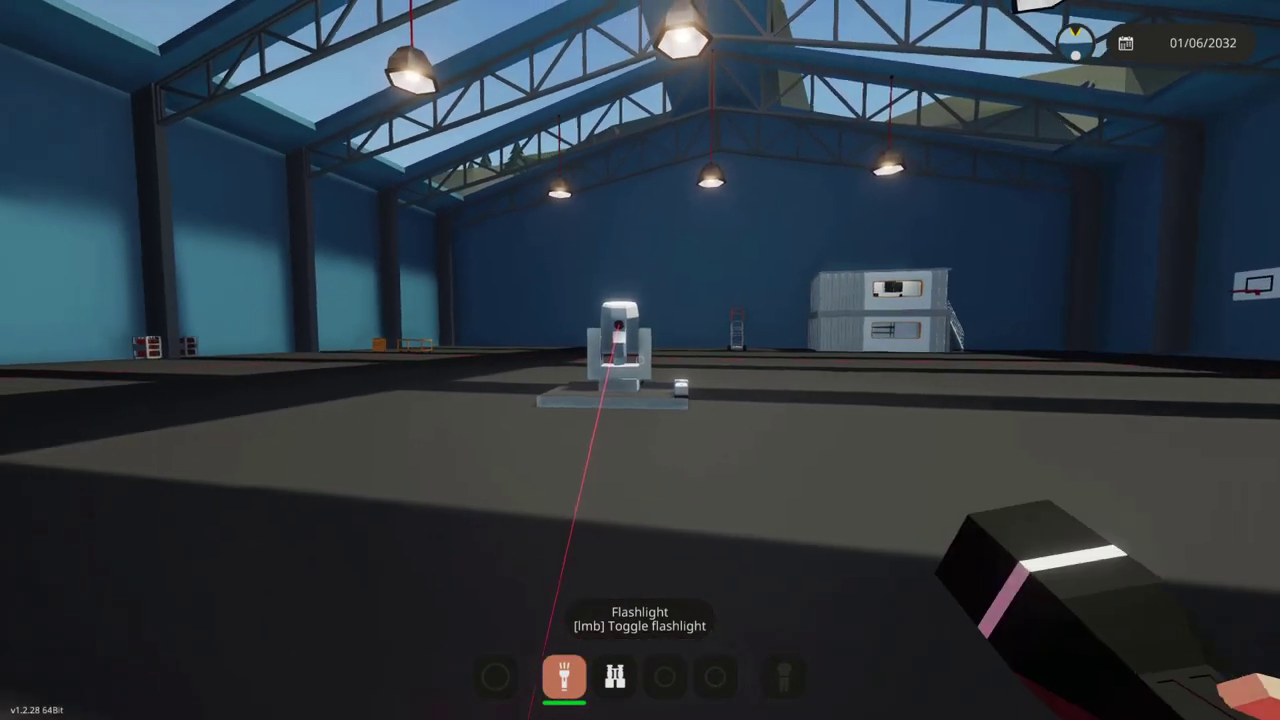
pyautogui.press('a')
# Circle the turret in third-person view and run out to the hangar's edge to examine how the laser follows the character
pyautogui.press('Tab')
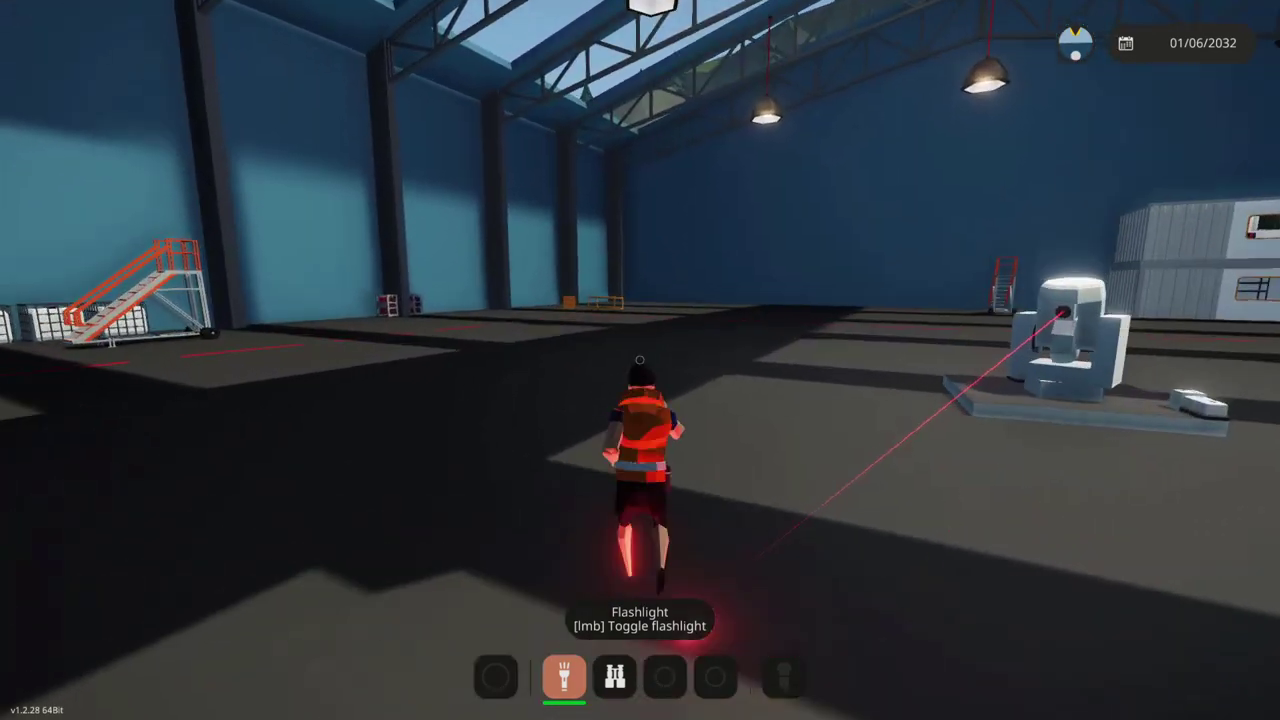
pyautogui.press('a')
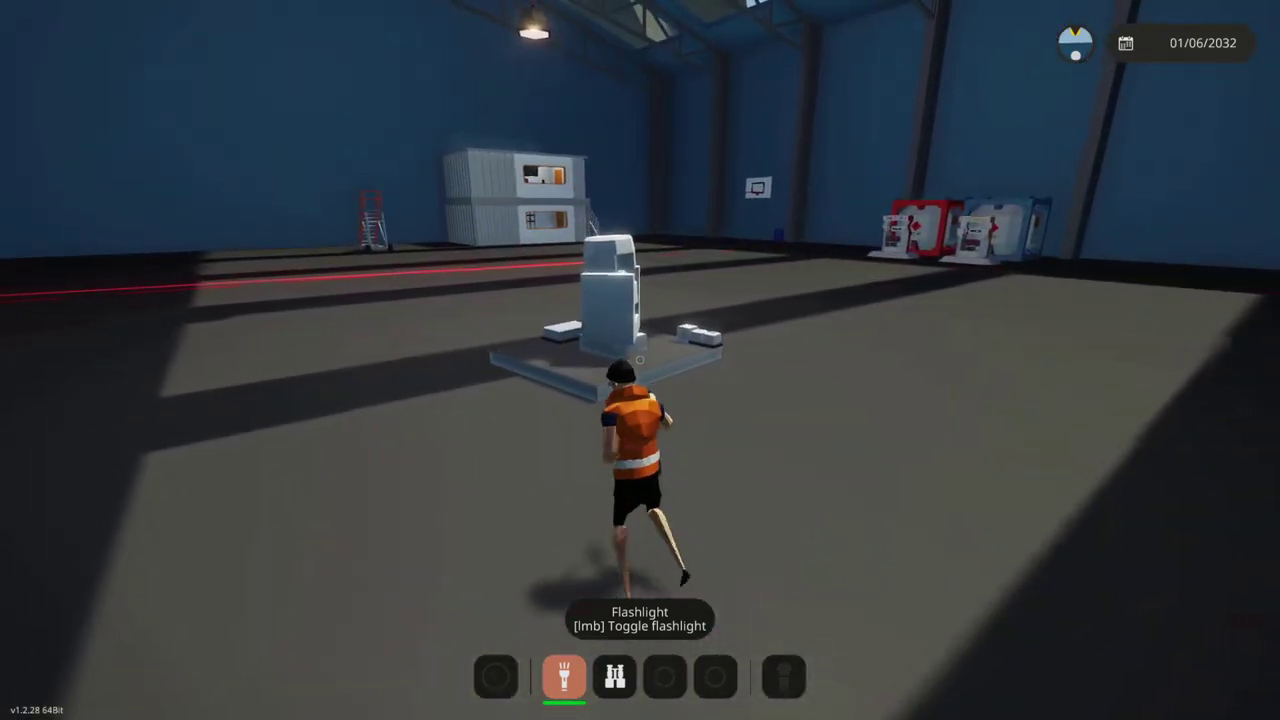
pyautogui.press('a')
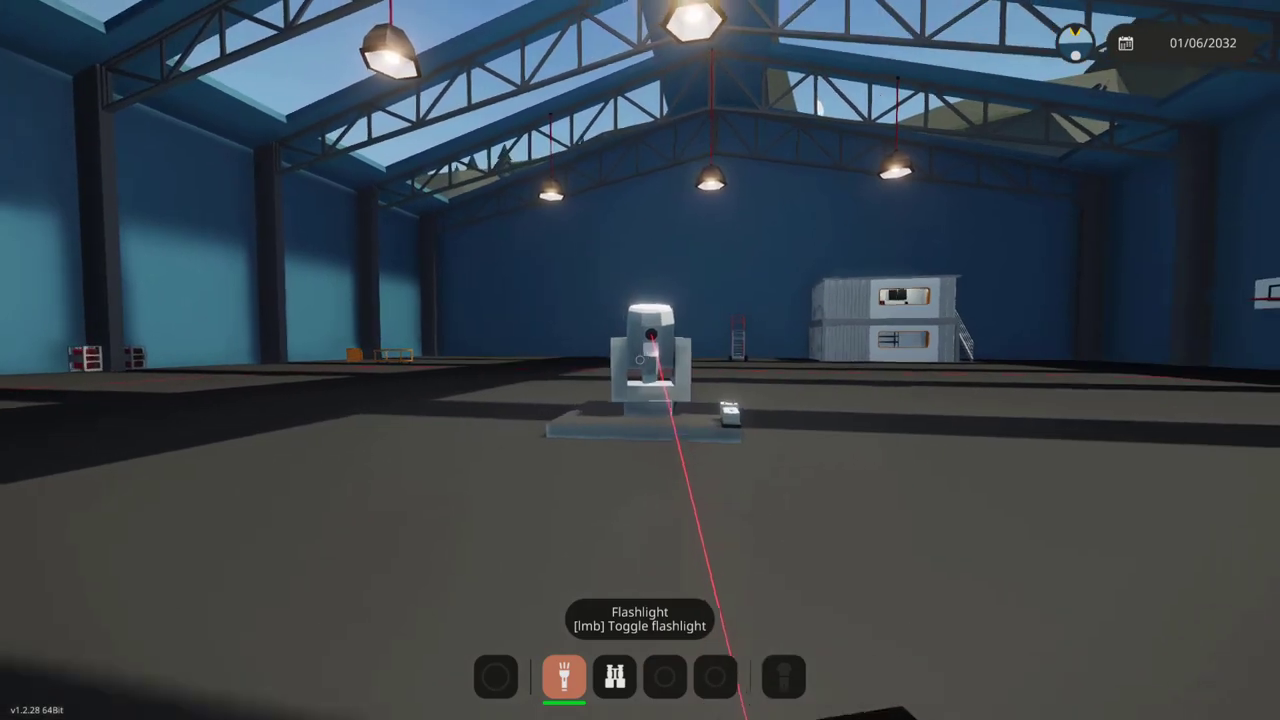
pyautogui.press('Tab')
pyautogui.press('w')
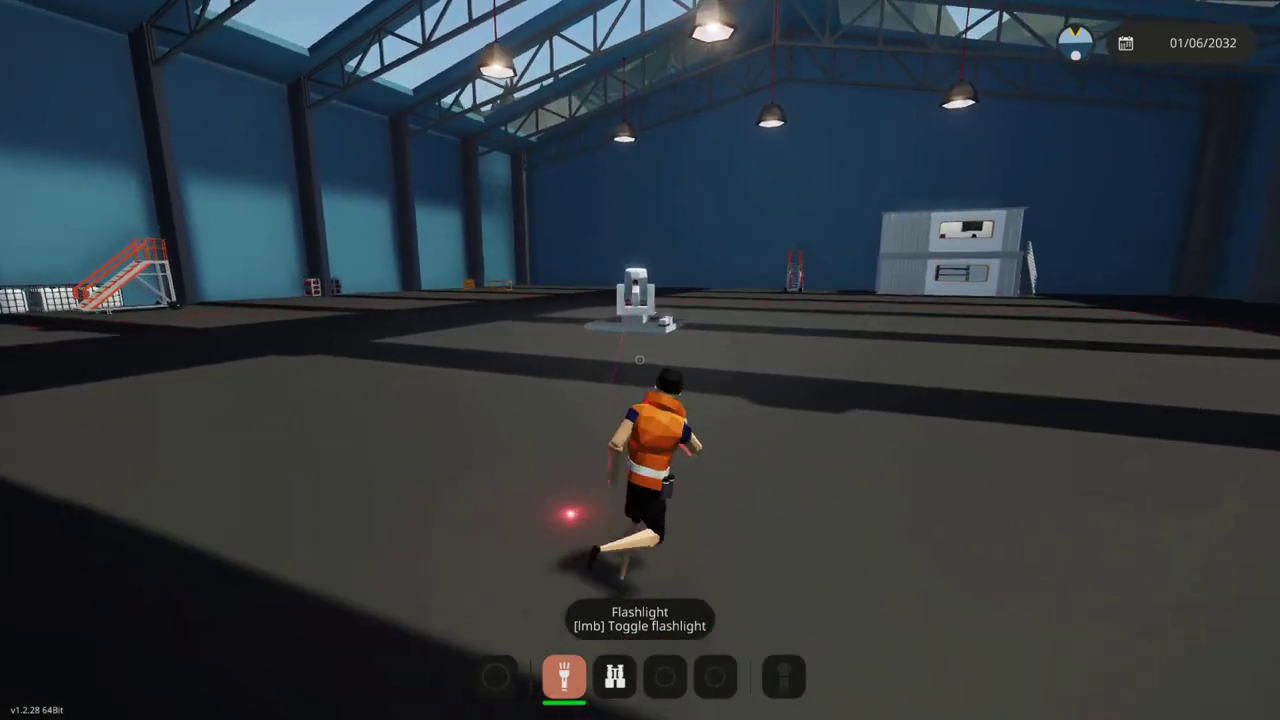
pyautogui.press('w')
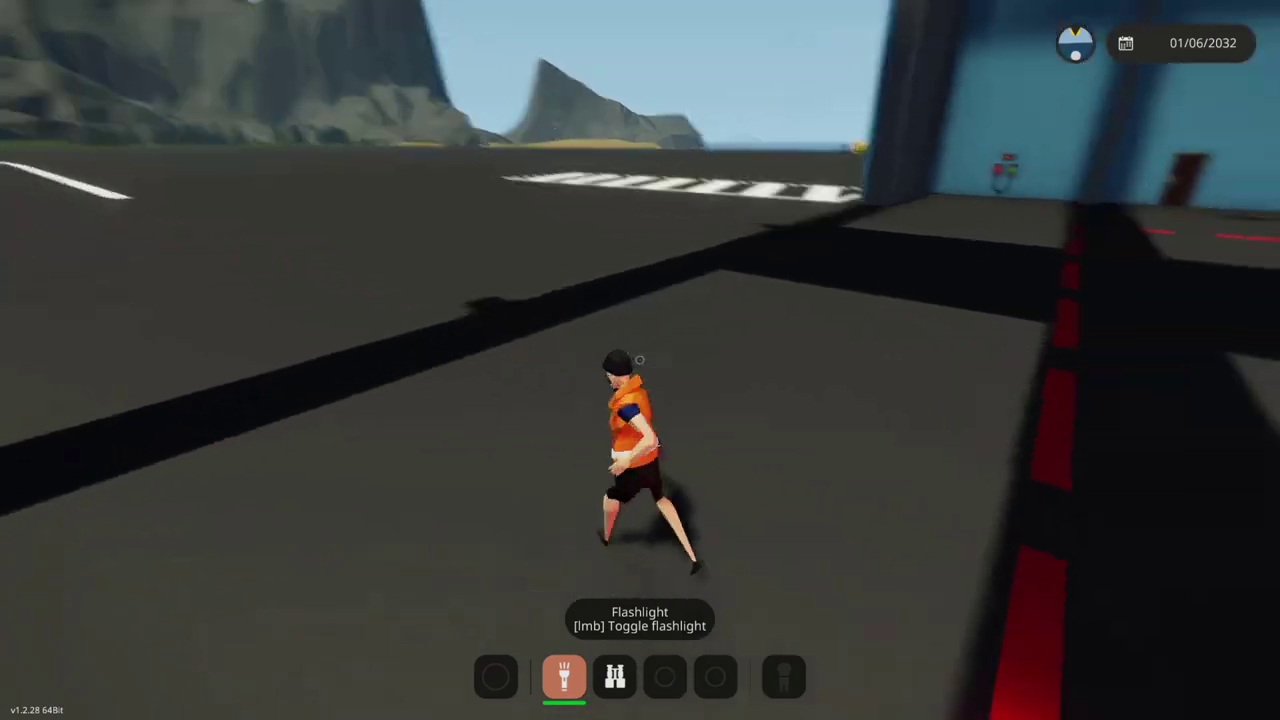
pyautogui.press('w')
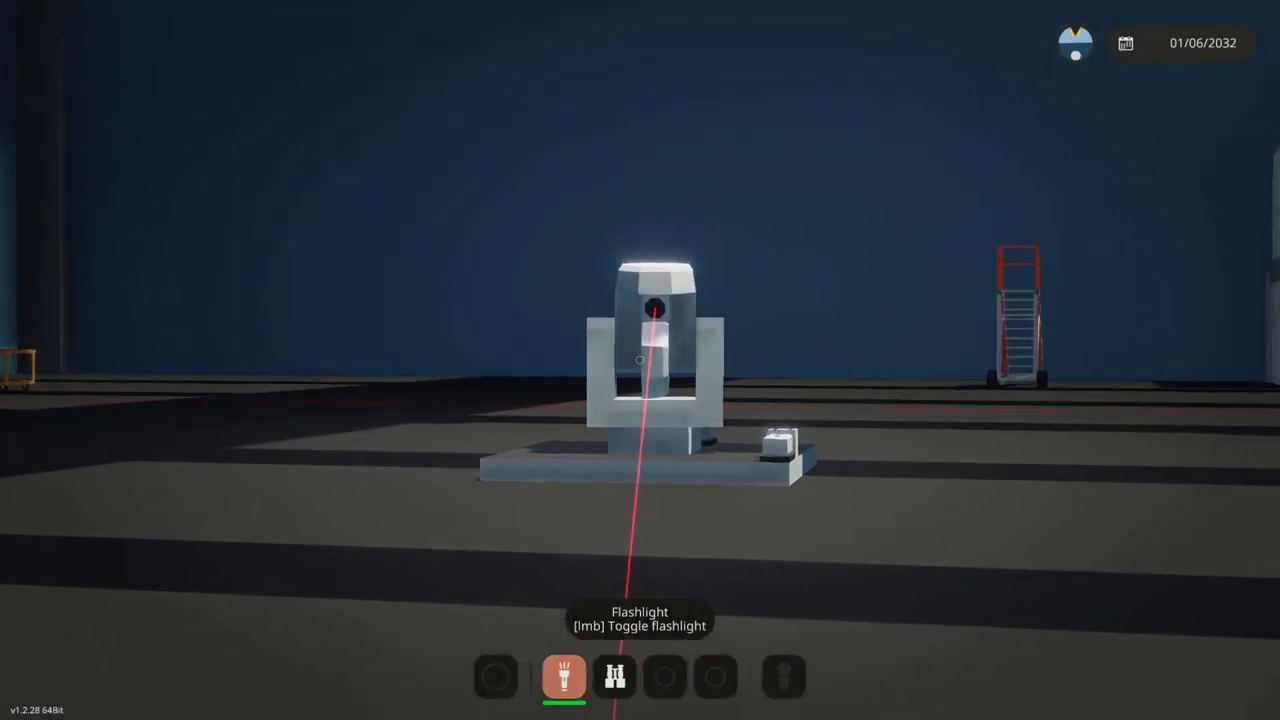
# Equip the binoculars and walk around in front of the turret in third-person view to test tracking at close range
pyautogui.scroll(-5, 640, 360)
pyautogui.press('w')
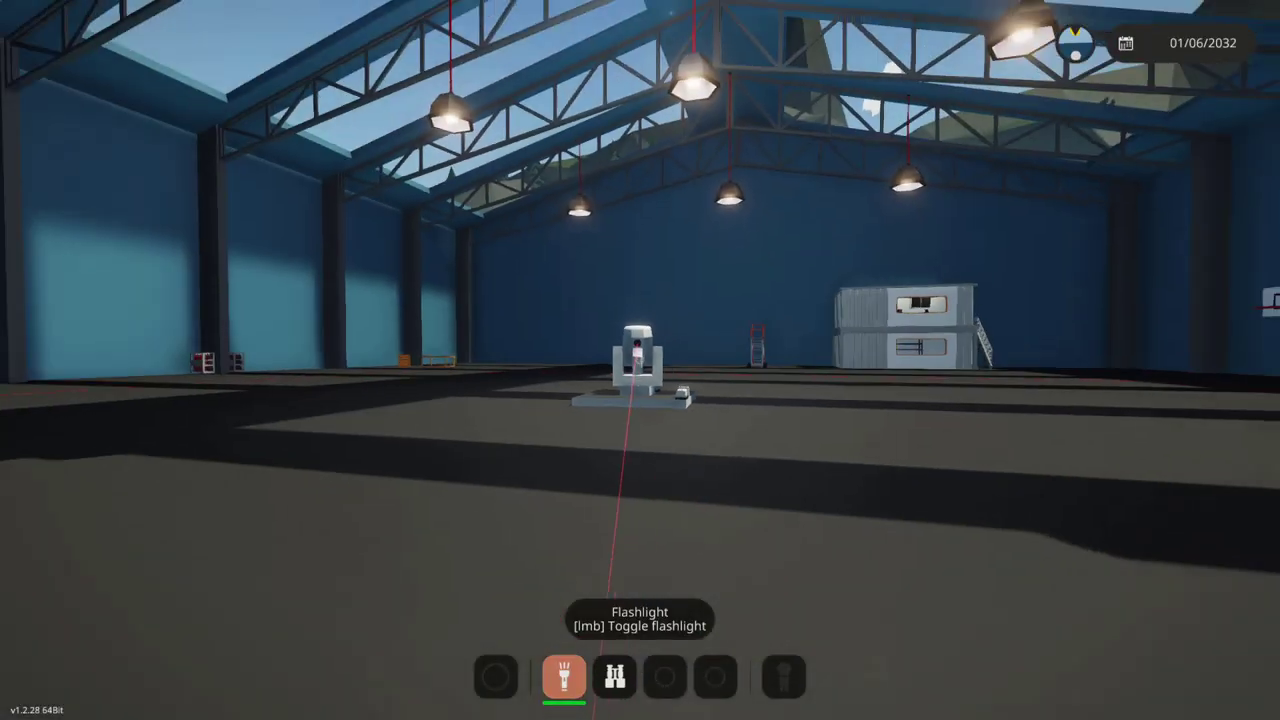
pyautogui.press('3')
pyautogui.press('Tab')
pyautogui.press('d')
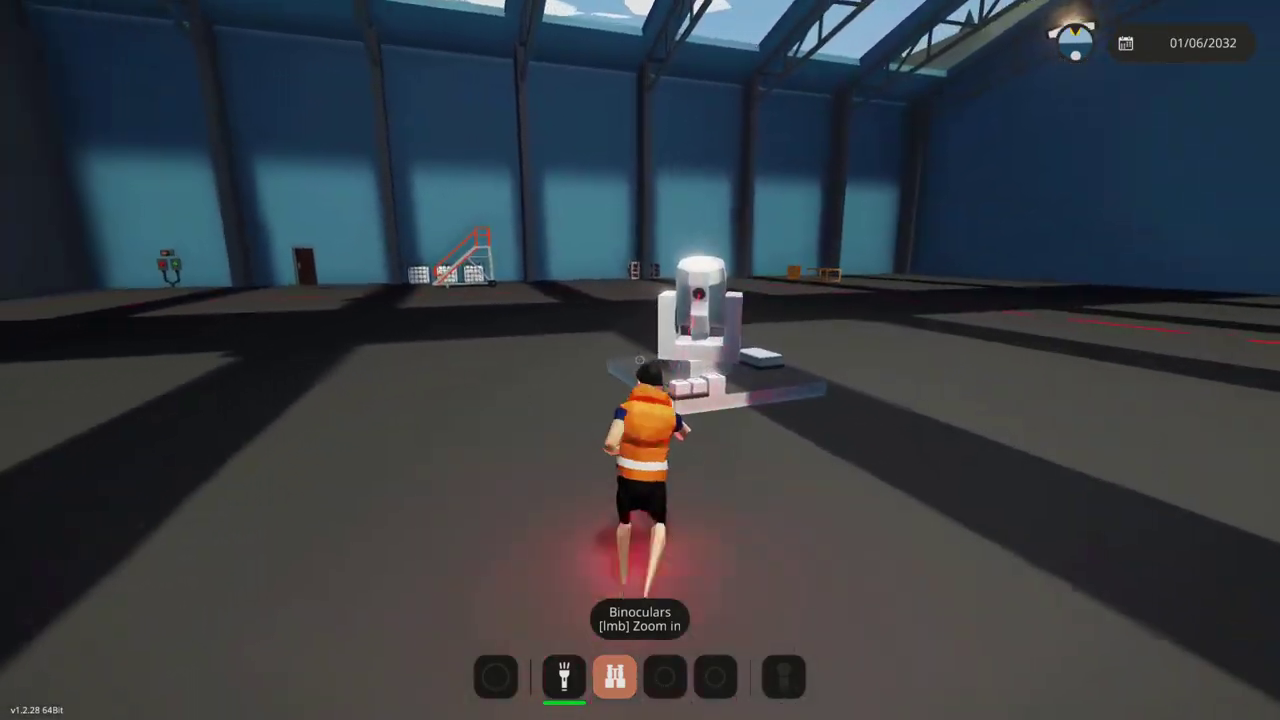
pyautogui.press('a')
pyautogui.press('w')
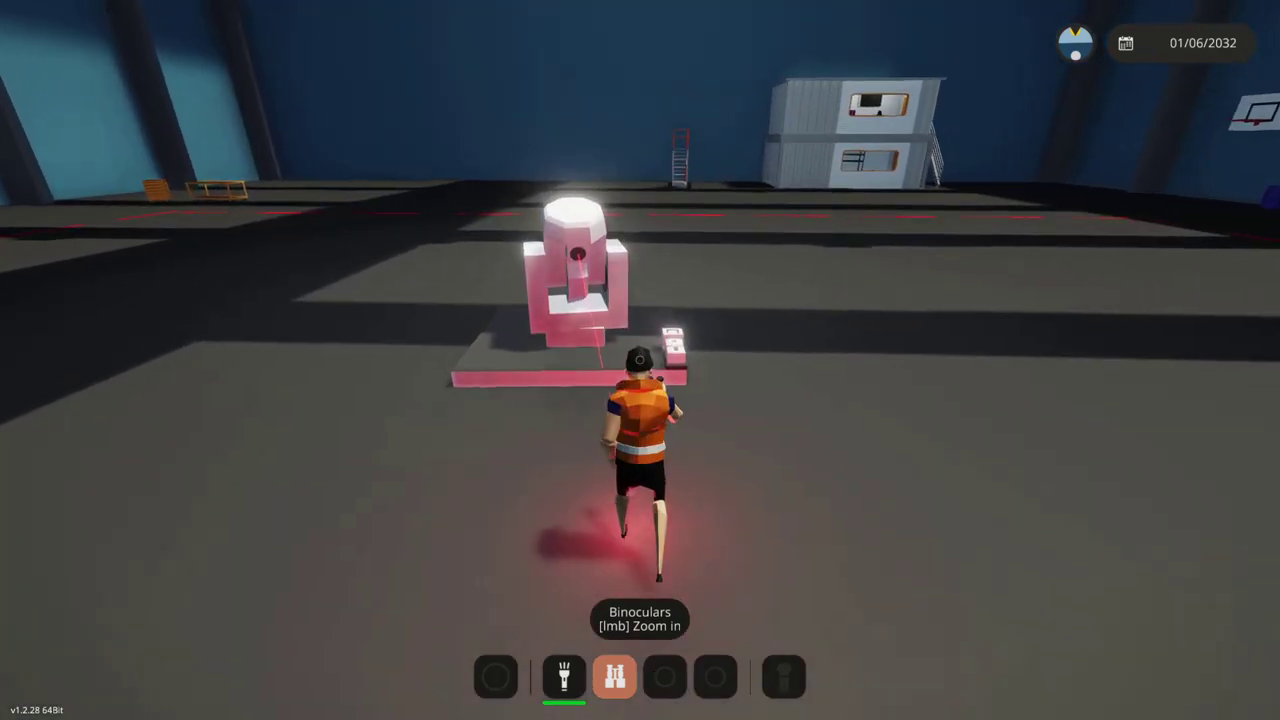
pyautogui.press('w')
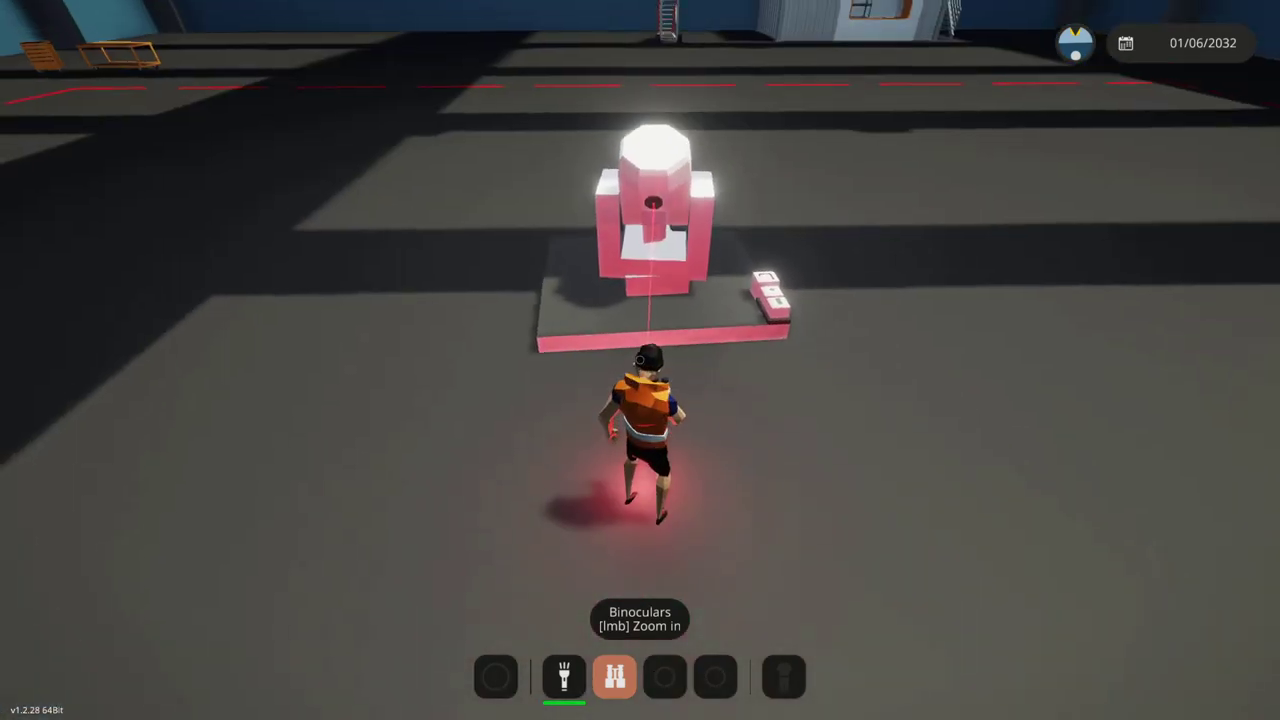
pyautogui.press('w')
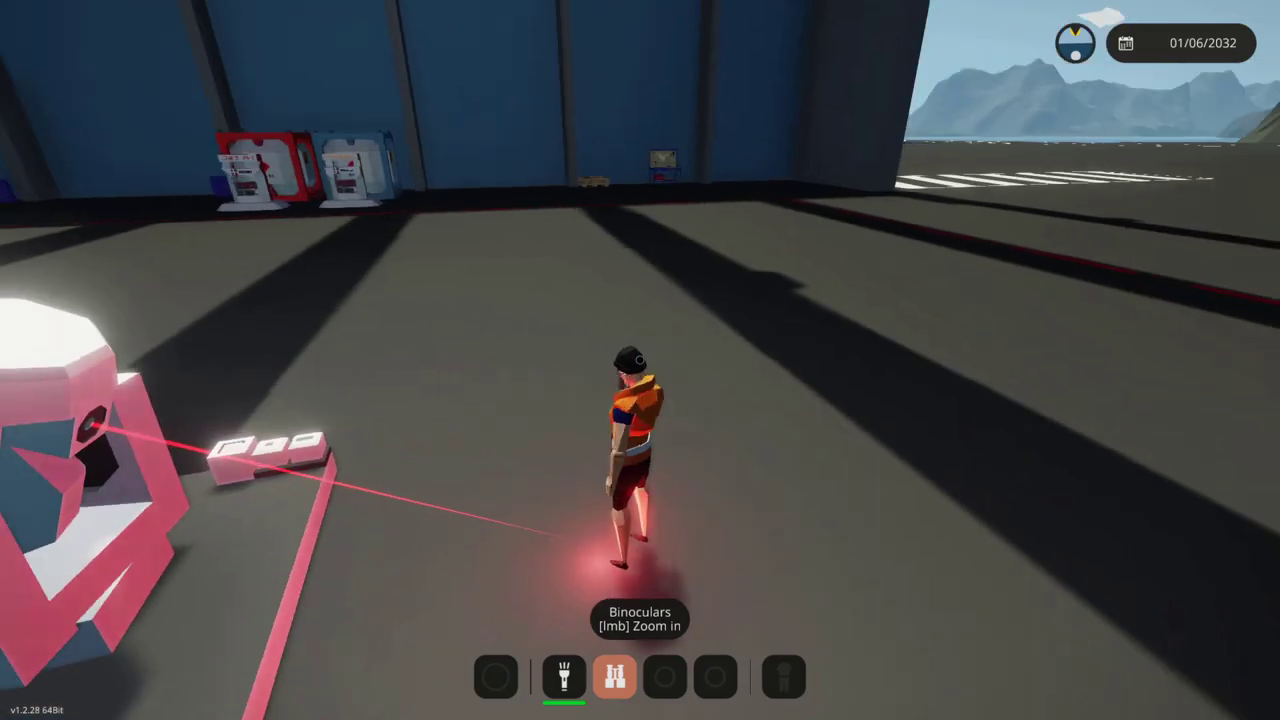
# Run to the hangar opening and return to the turret to check how it reacquires and follows the character
pyautogui.press('w')
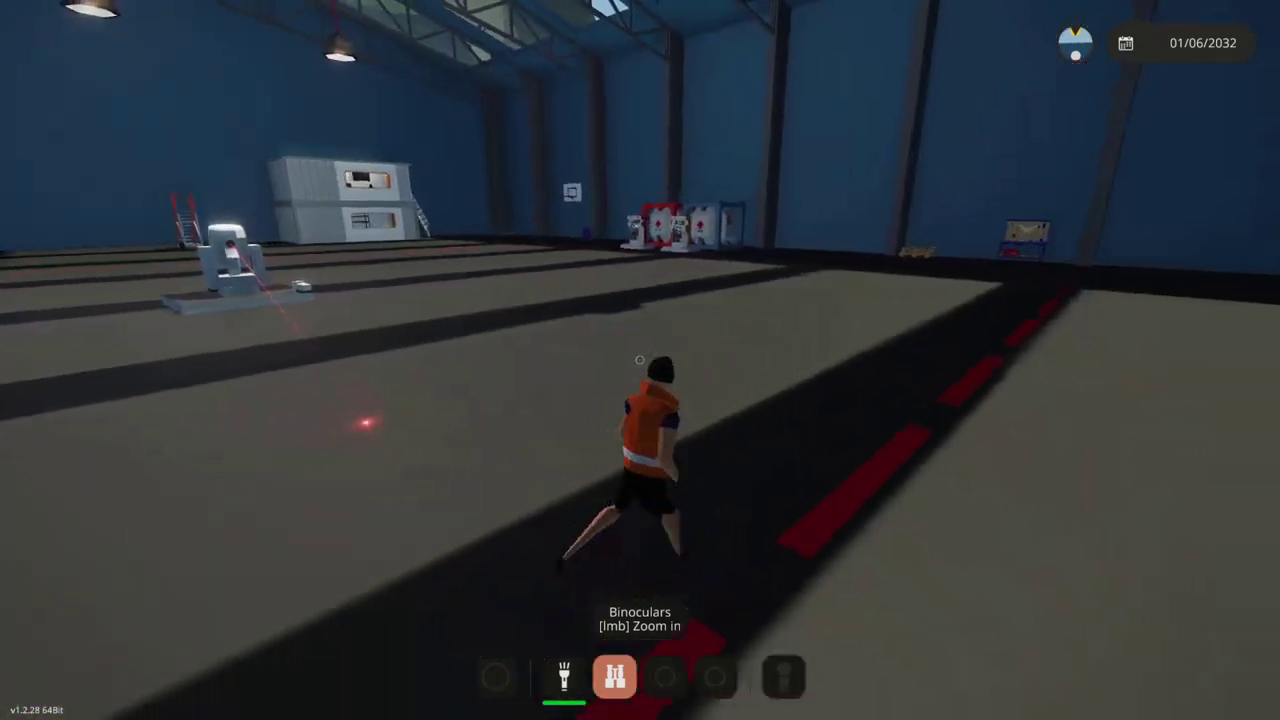
pyautogui.press('w')
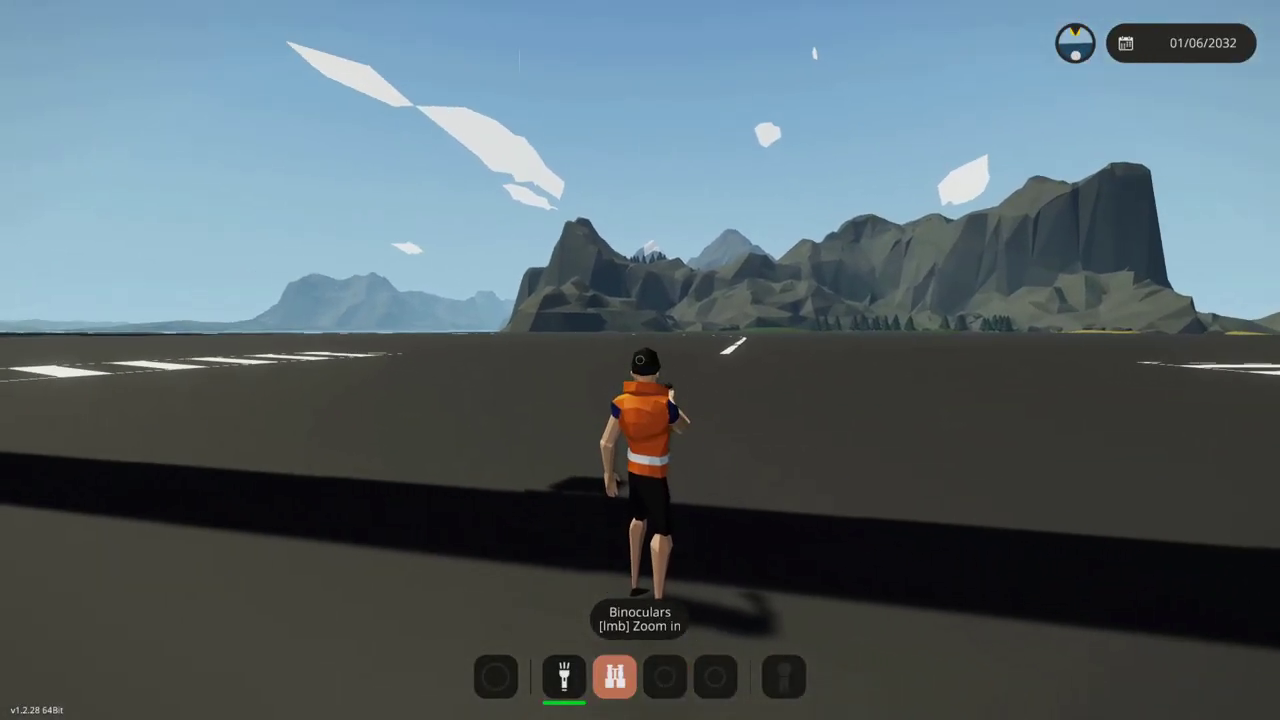
pyautogui.press('w')
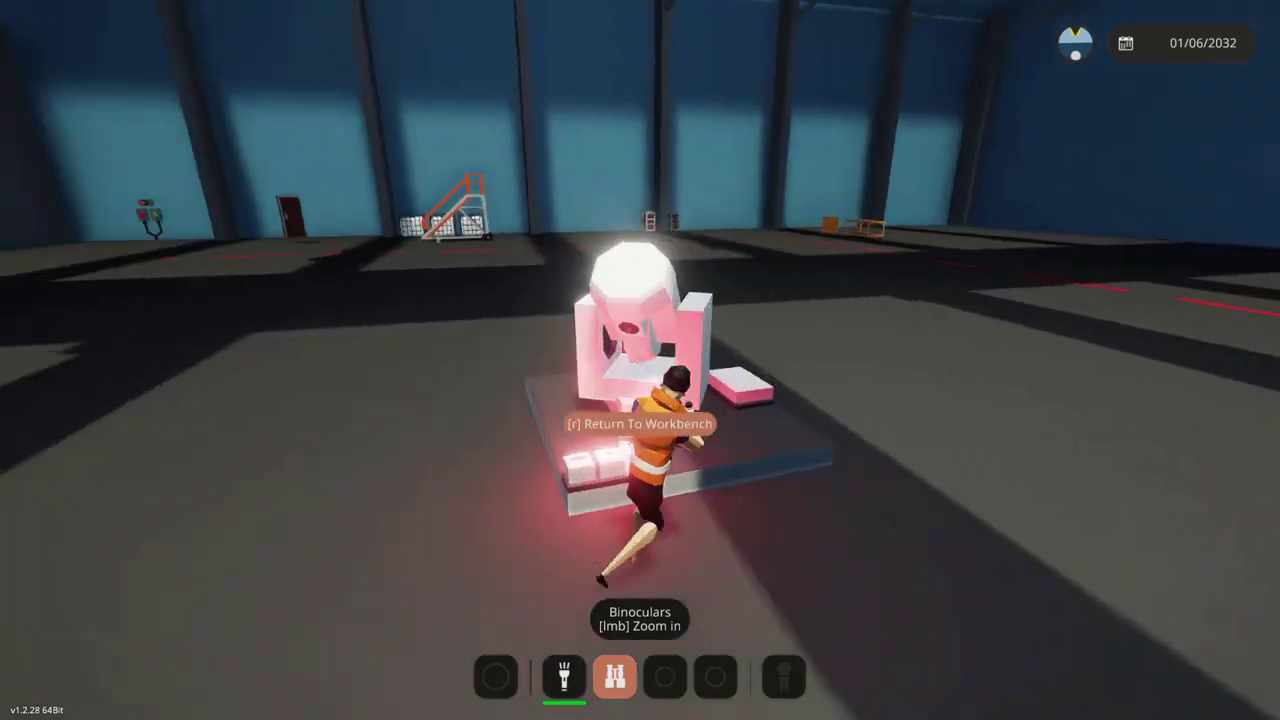
pyautogui.press('w')
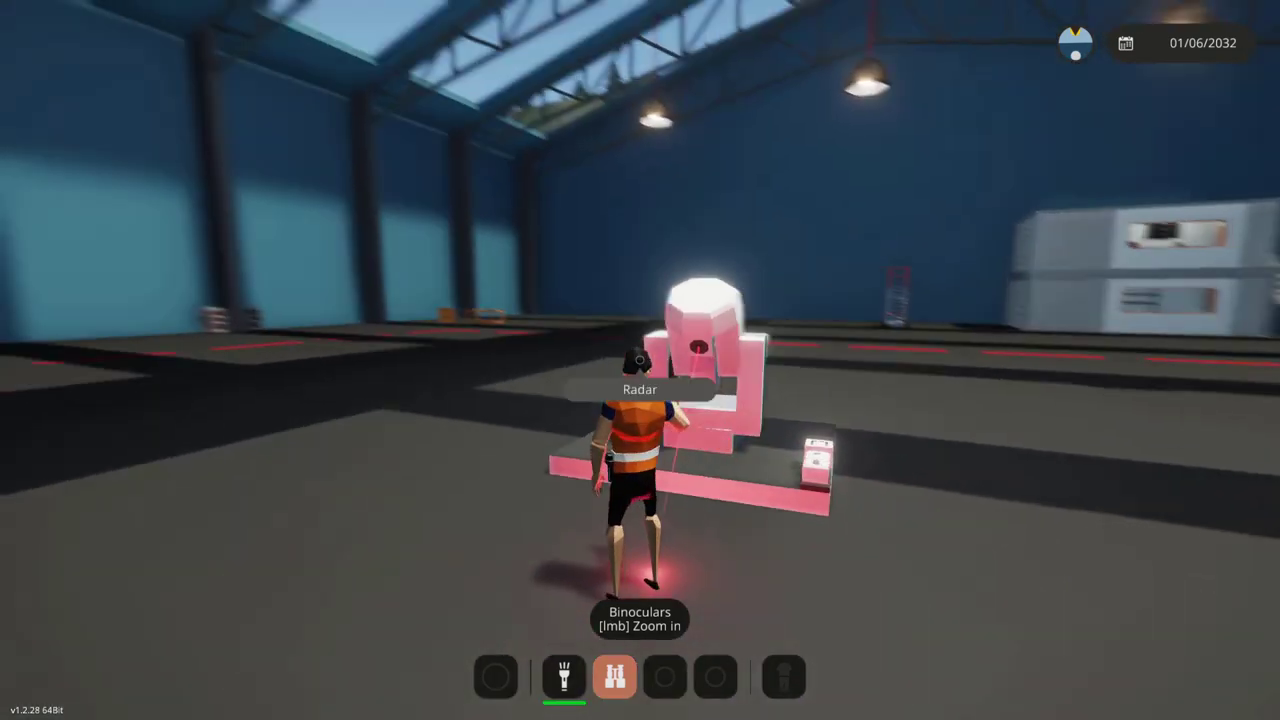
pyautogui.press('w')
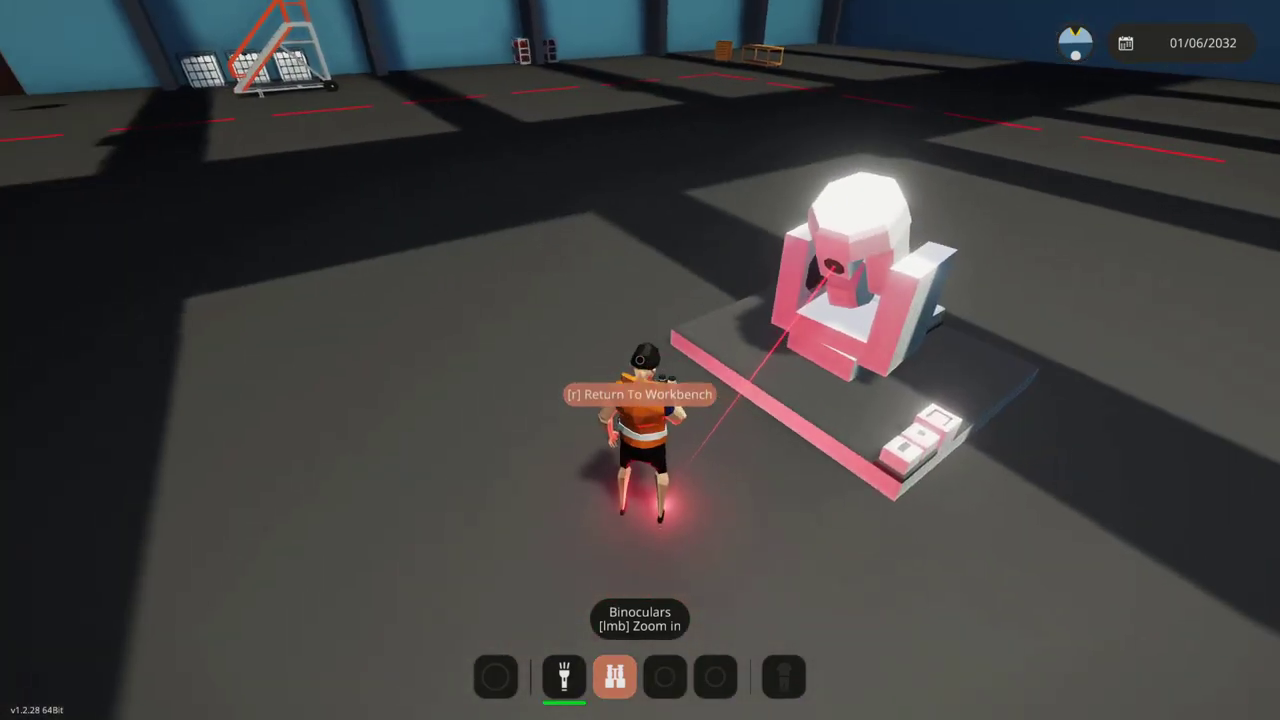
pyautogui.press('w')
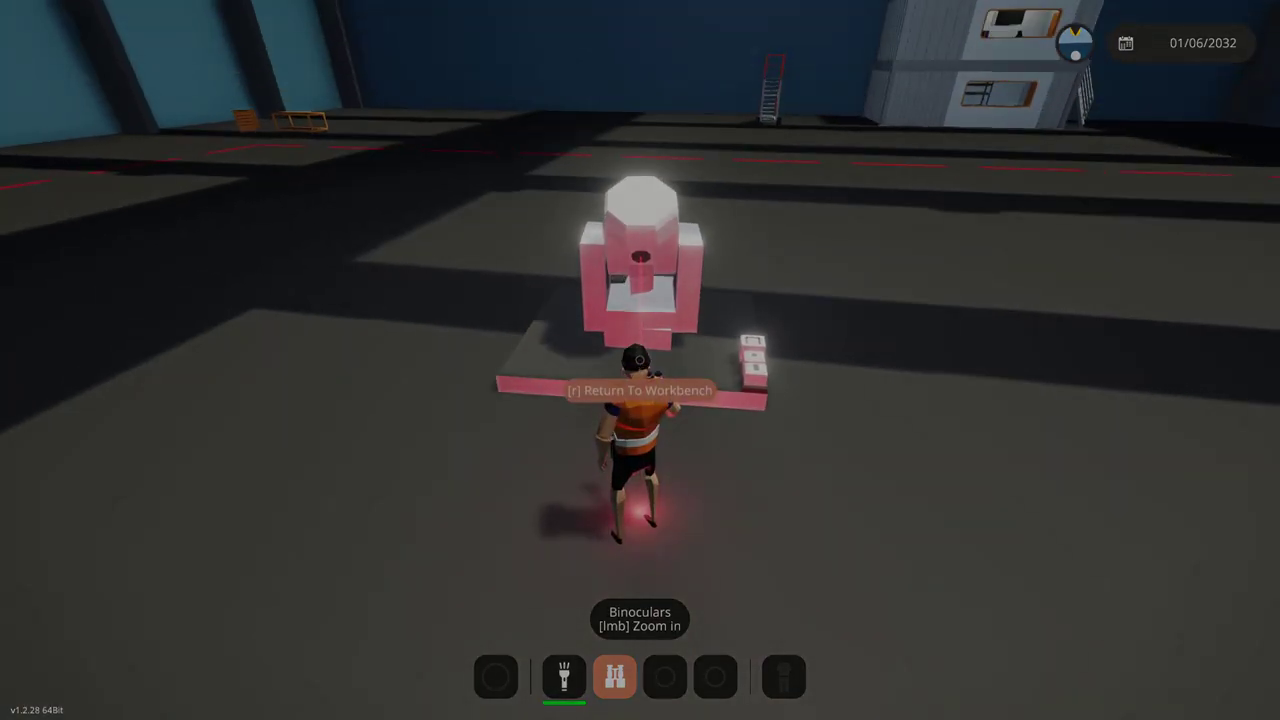
pyautogui.press('w')
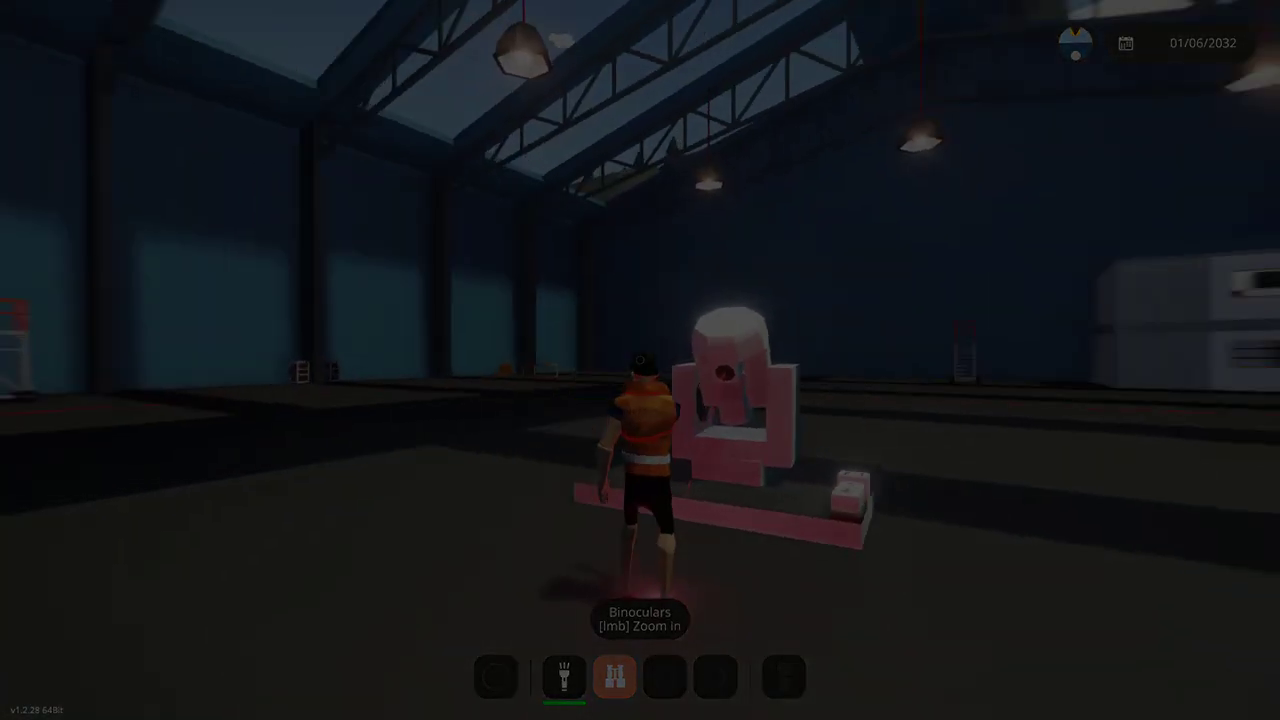